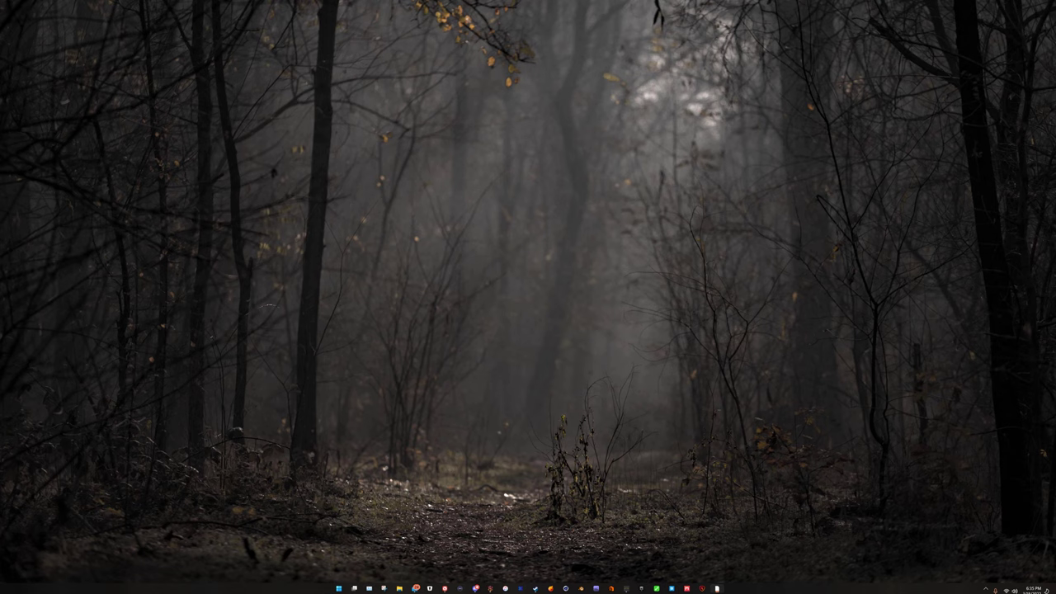
# Step: Switch to Gaea and examine the overall shape of the finished rocky terrain from several angles
pyautogui.click(627, 589)
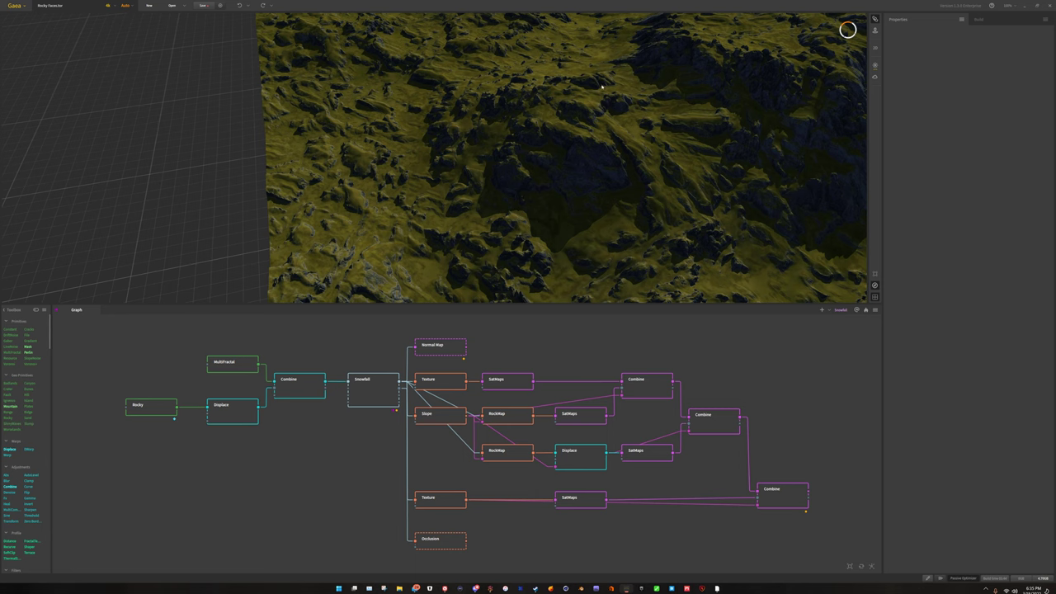
pyautogui.moveTo(606, 87); pyautogui.dragTo(639, 57)
pyautogui.scroll(-3, 639, 57)
pyautogui.scroll(2, 632, 90)
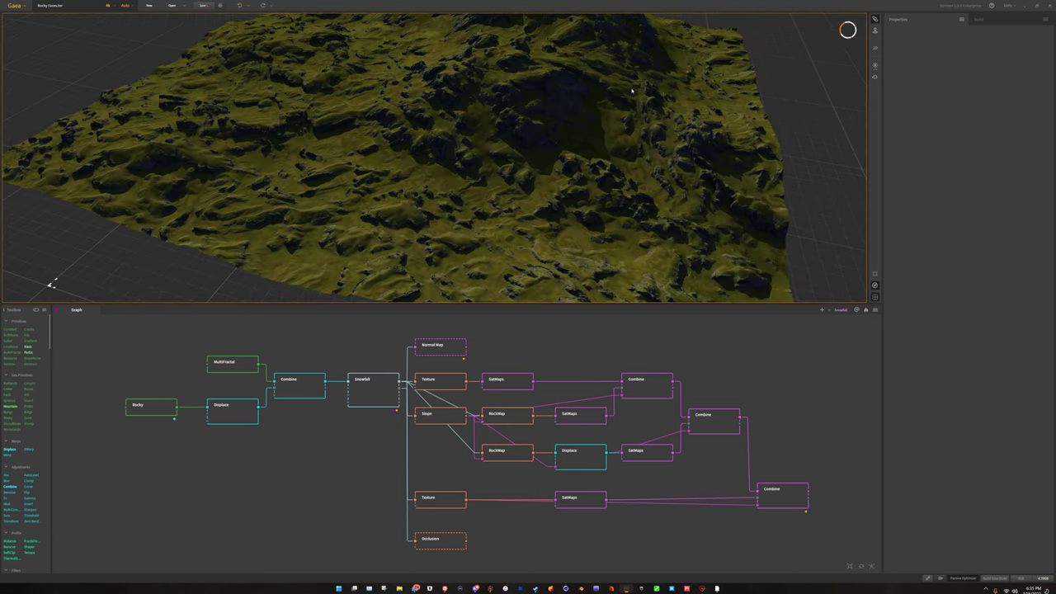
pyautogui.scroll(-5, 577, 90)
pyautogui.moveTo(523, 90); pyautogui.dragTo(451, 169)
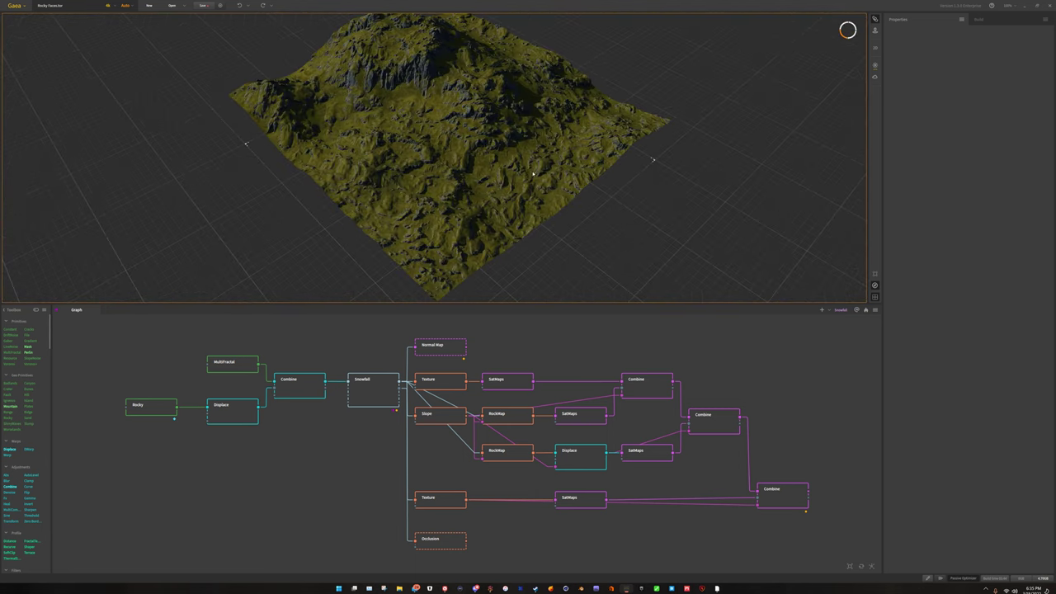
pyautogui.moveTo(533, 174); pyautogui.dragTo(500, 110)
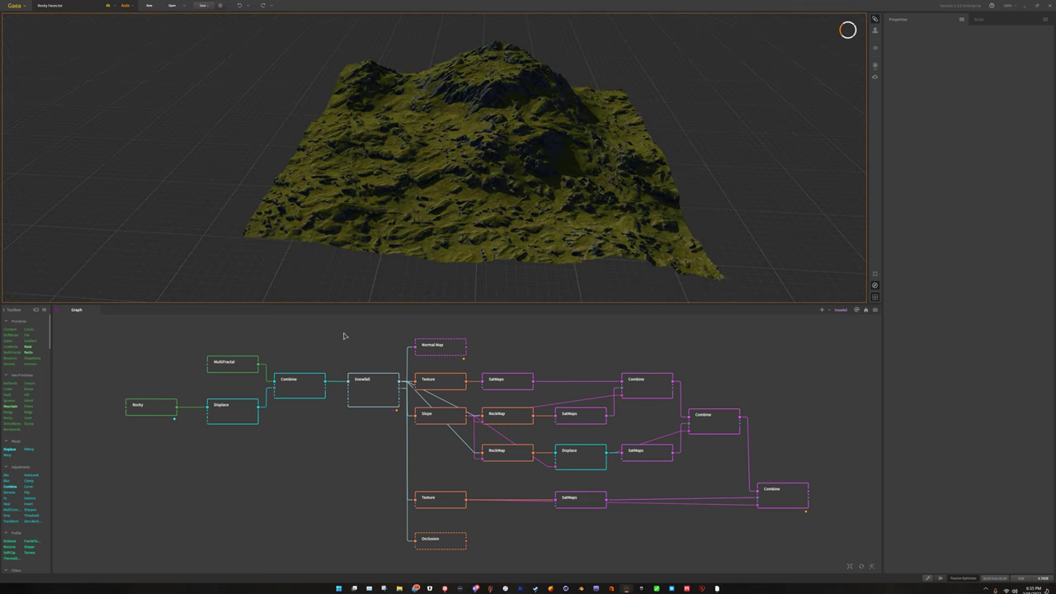
pyautogui.moveTo(467, 165); pyautogui.dragTo(425, 165)
pyautogui.moveTo(425, 165); pyautogui.dragTo(467, 196, button='middle')
pyautogui.scroll(3, 462, 194)
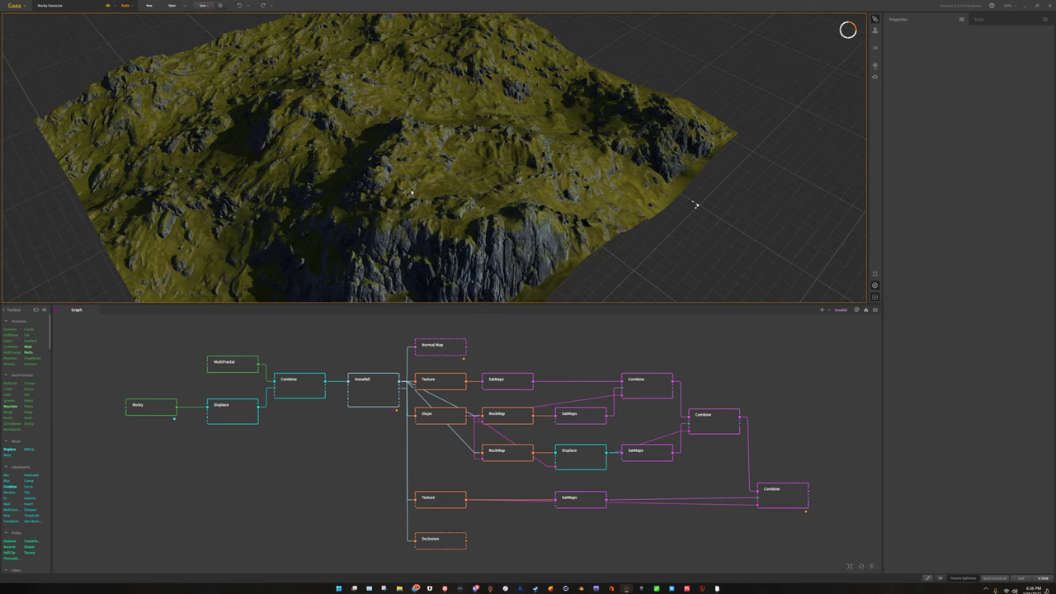
# Step: Examine the rock and vegetation detail on the terrain's steep cliff faces at close range
pyautogui.moveTo(462, 194); pyautogui.dragTo(736, 120)
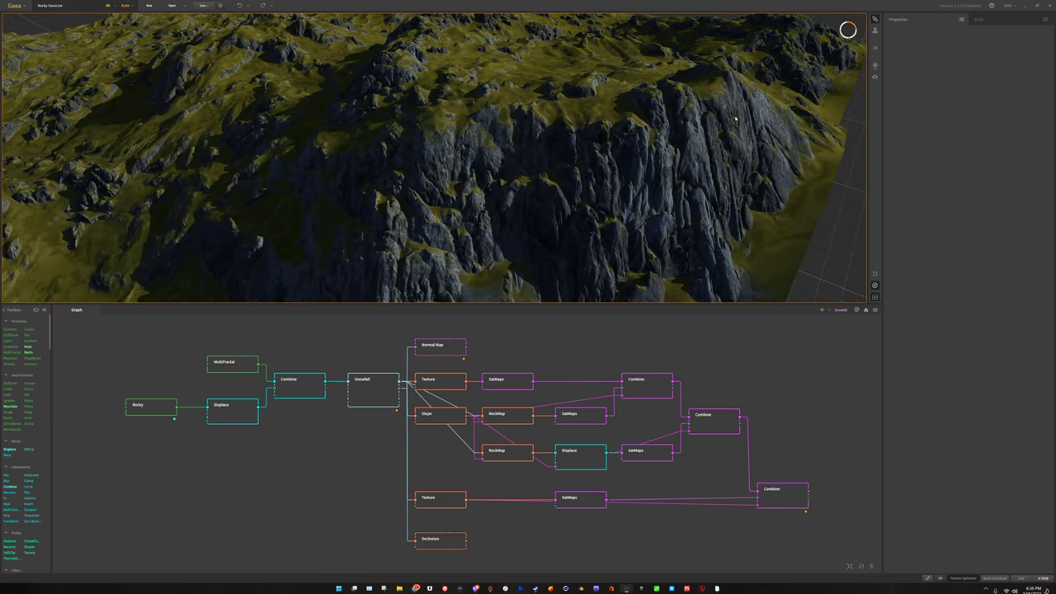
pyautogui.moveTo(710, 175); pyautogui.dragTo(550, 108)
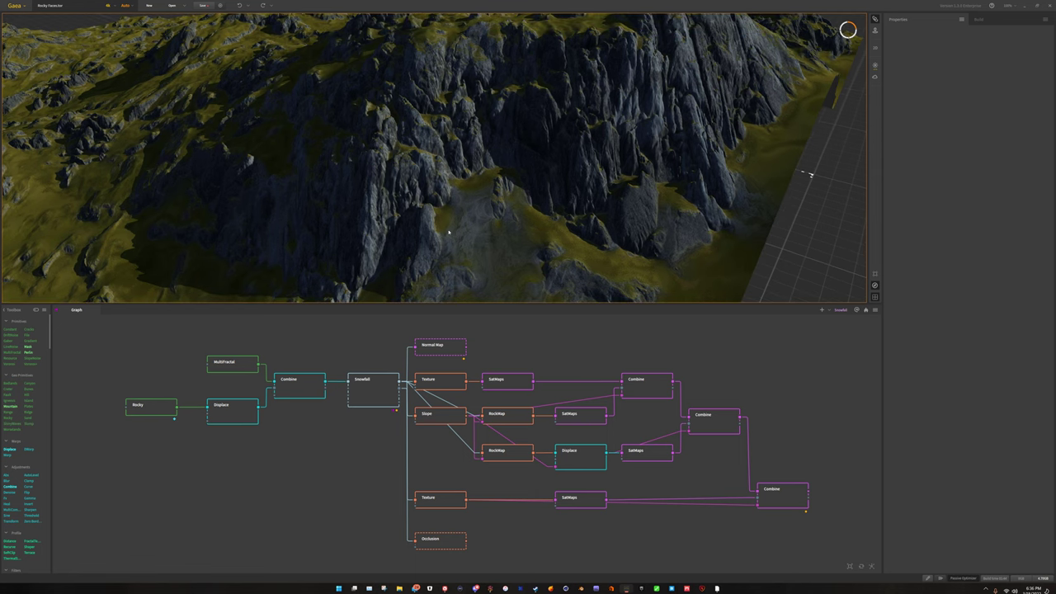
pyautogui.moveTo(443, 225)
pyautogui.mouseDown()
pyautogui.moveTo(536, 200)
pyautogui.moveTo(443, 221)
pyautogui.moveTo(441, 207)
pyautogui.mouseUp()
pyautogui.moveTo(856, 236); pyautogui.dragTo(855, 244)
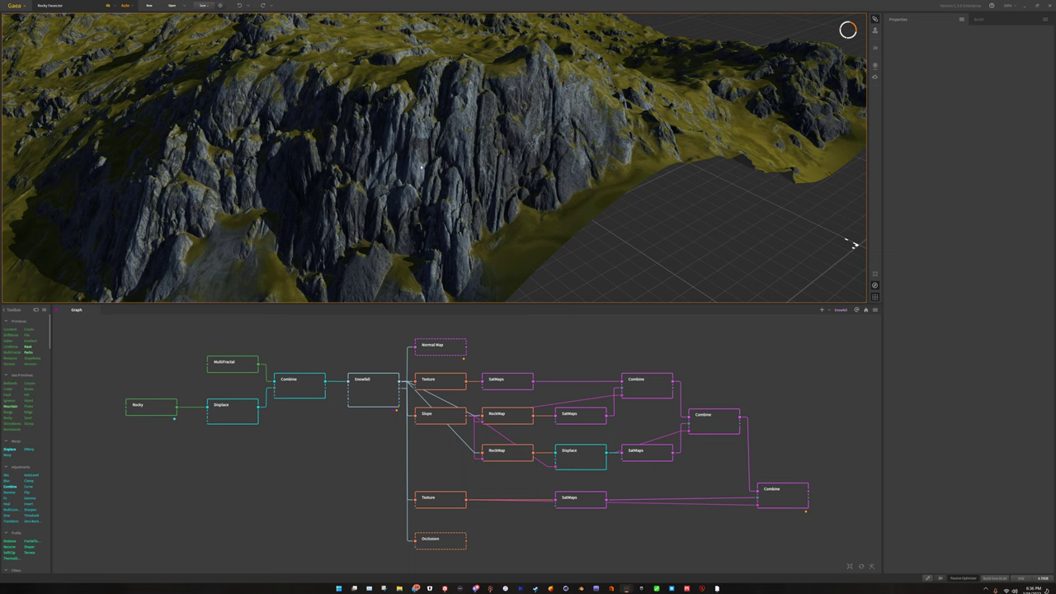
pyautogui.moveTo(855, 245); pyautogui.dragTo(422, 194)
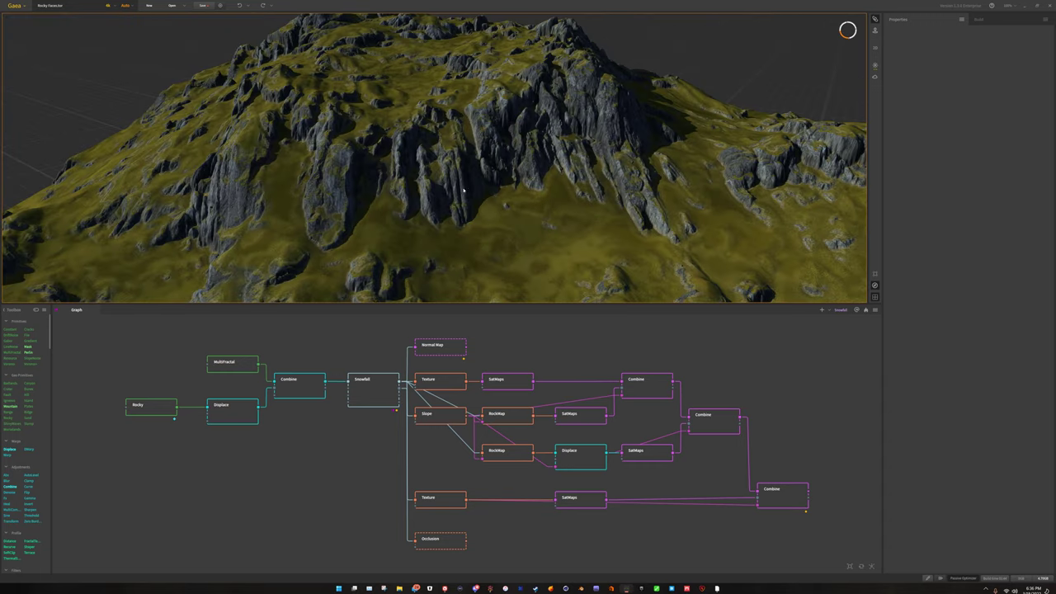
pyautogui.moveTo(607, 168); pyautogui.dragTo(448, 157)
pyautogui.moveTo(418, 192); pyautogui.dragTo(438, 187)
pyautogui.scroll(3, 435, 191)
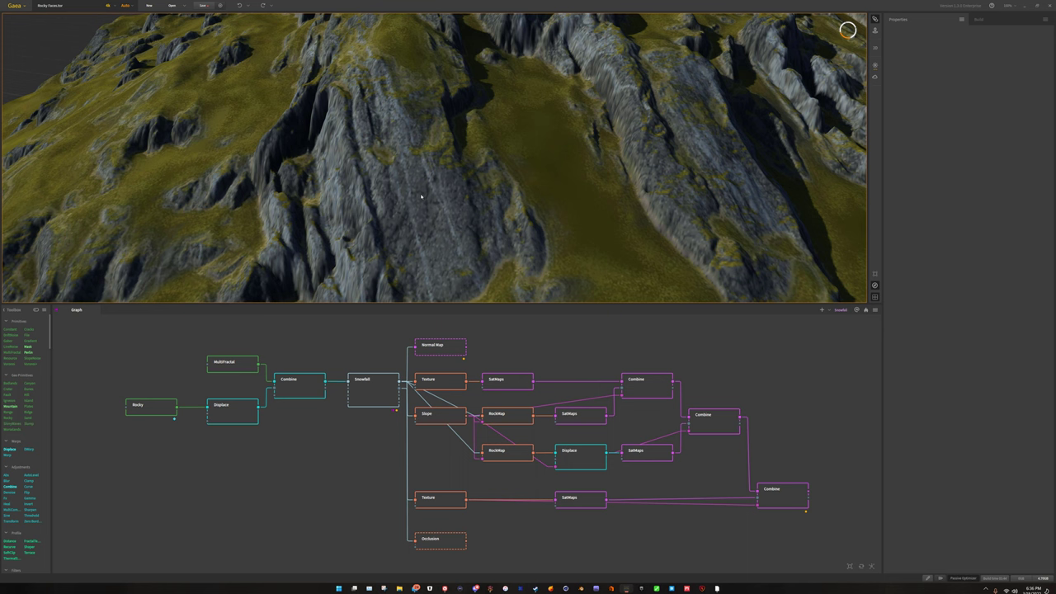
pyautogui.scroll(-5, 444, 218)
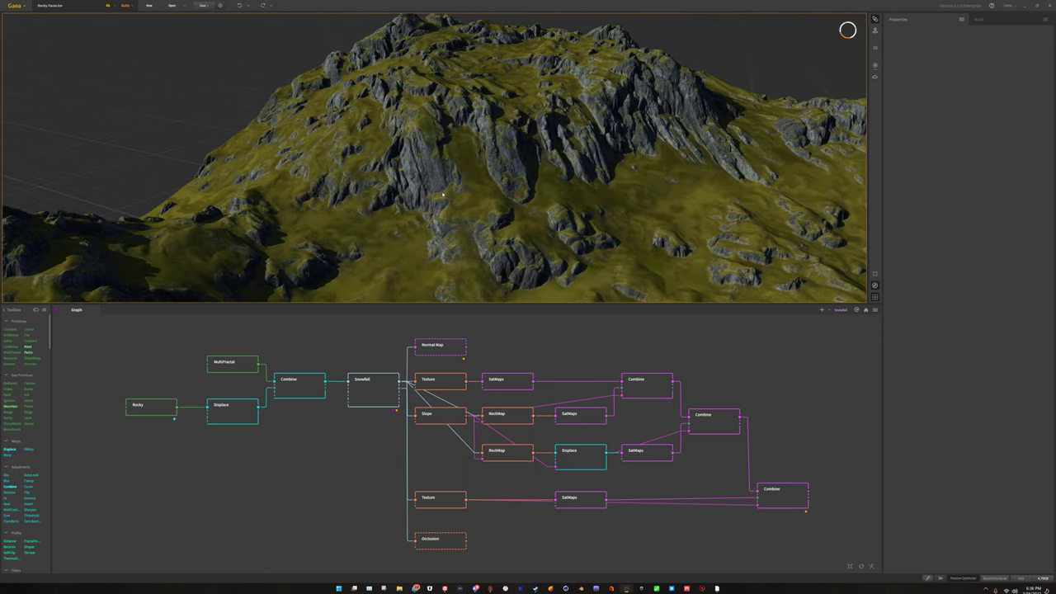
# Step: Inspect the mountain's main rock wall and surrounding grassy slopes, both close up and from a distance
pyautogui.moveTo(443, 194); pyautogui.dragTo(497, 236)
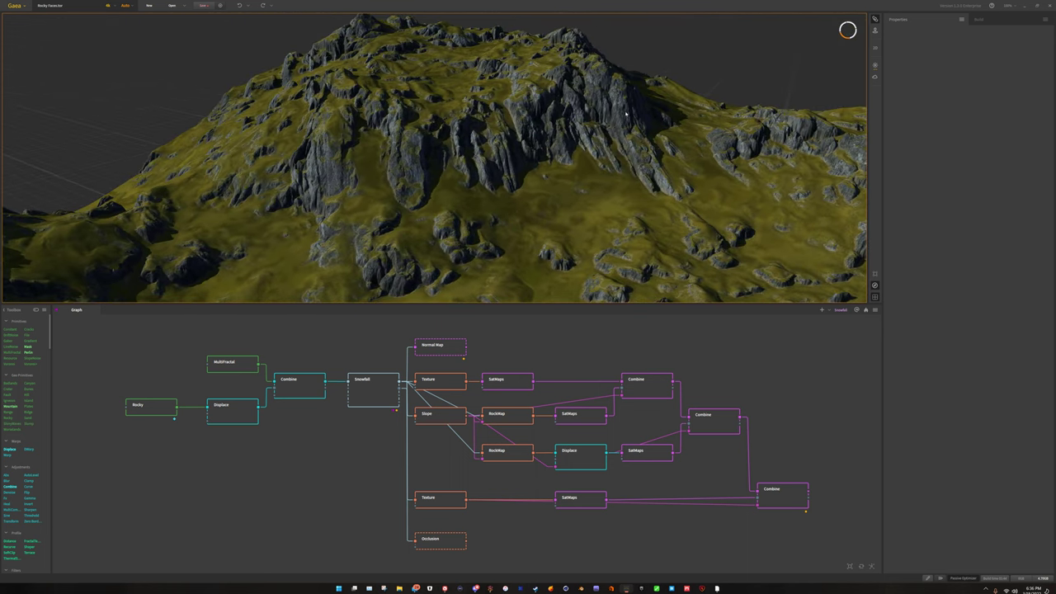
pyautogui.moveTo(756, 151); pyautogui.dragTo(707, 168)
pyautogui.moveTo(646, 153); pyautogui.dragTo(513, 235)
pyautogui.moveTo(473, 202); pyautogui.dragTo(475, 154)
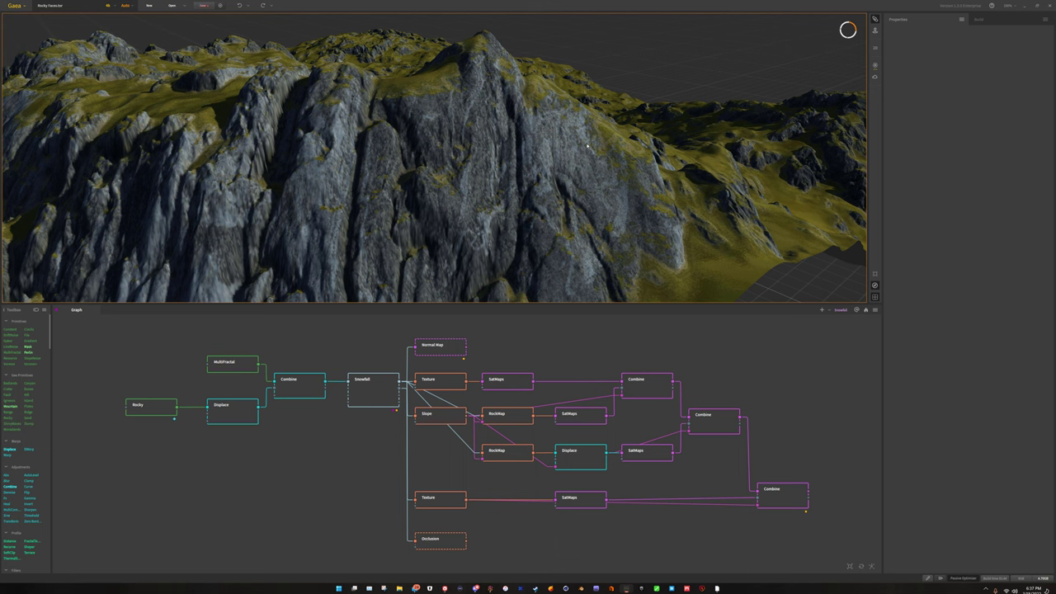
pyautogui.moveTo(585, 258); pyautogui.dragTo(543, 202)
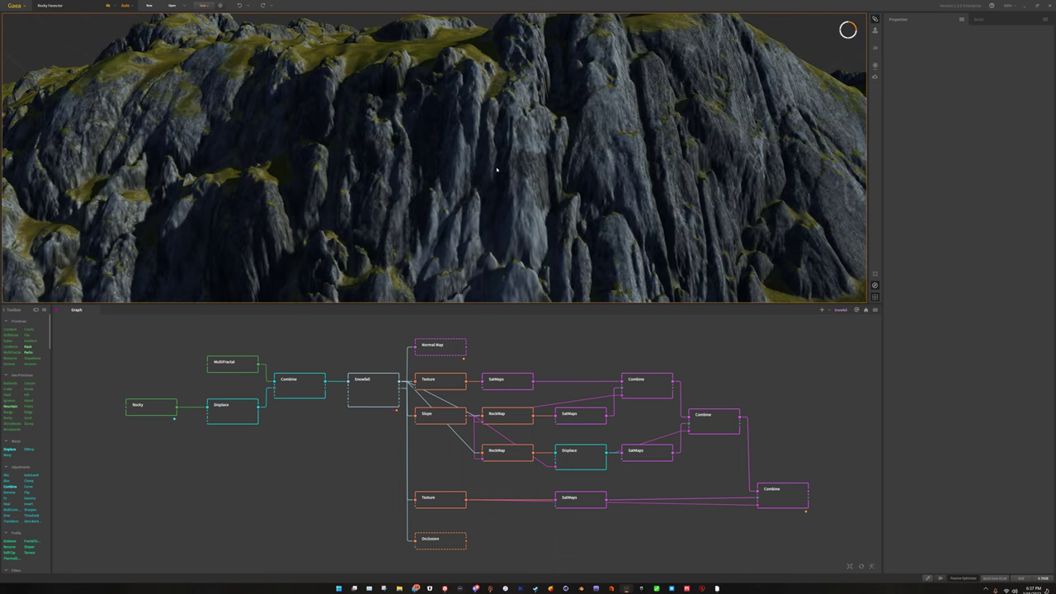
pyautogui.scroll(-3, 497, 169)
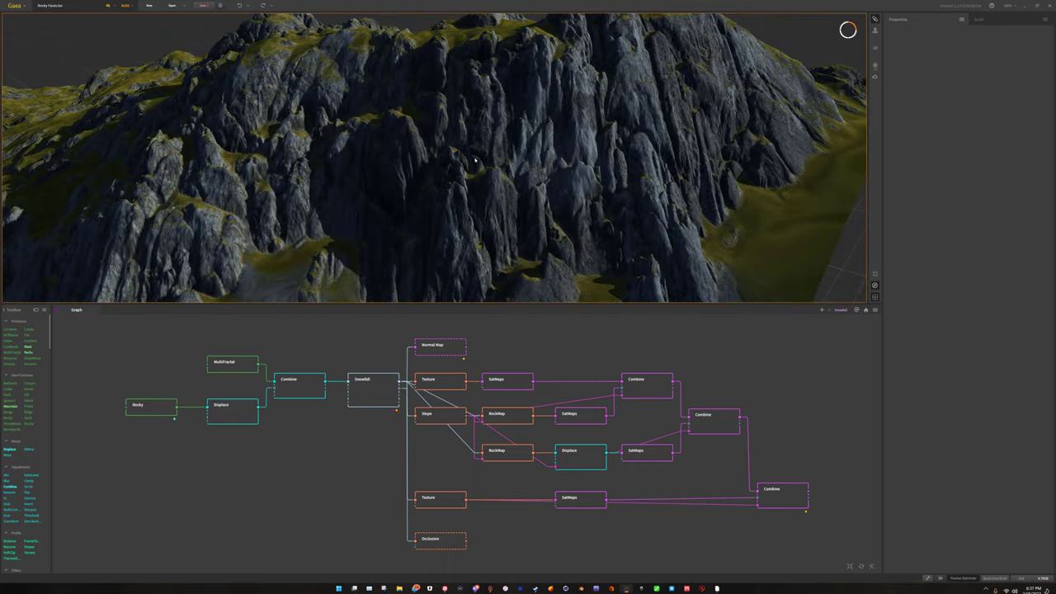
pyautogui.scroll(-8, 475, 160)
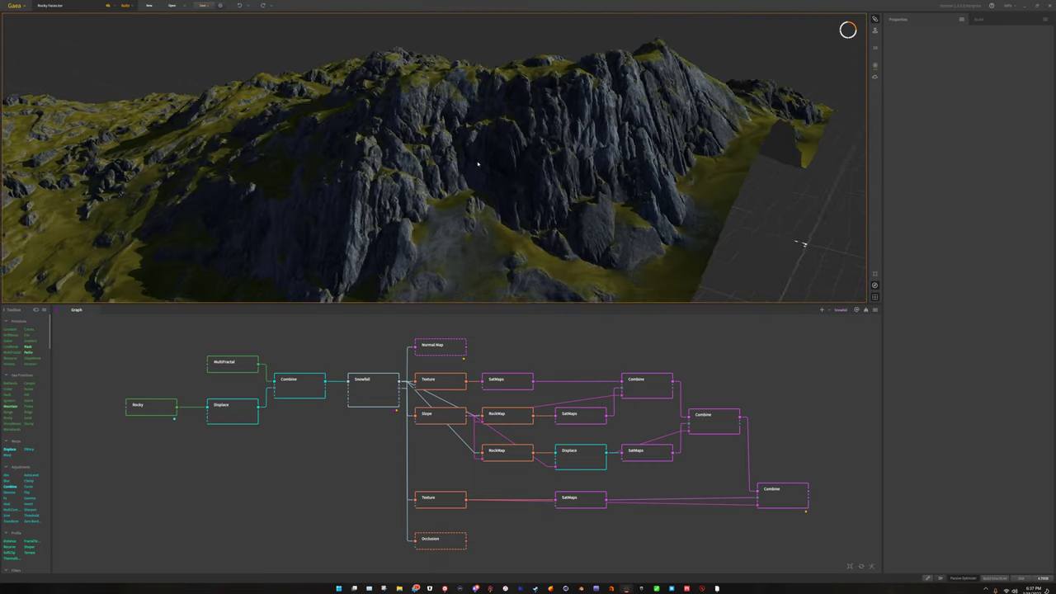
pyautogui.moveTo(477, 164); pyautogui.dragTo(436, 190)
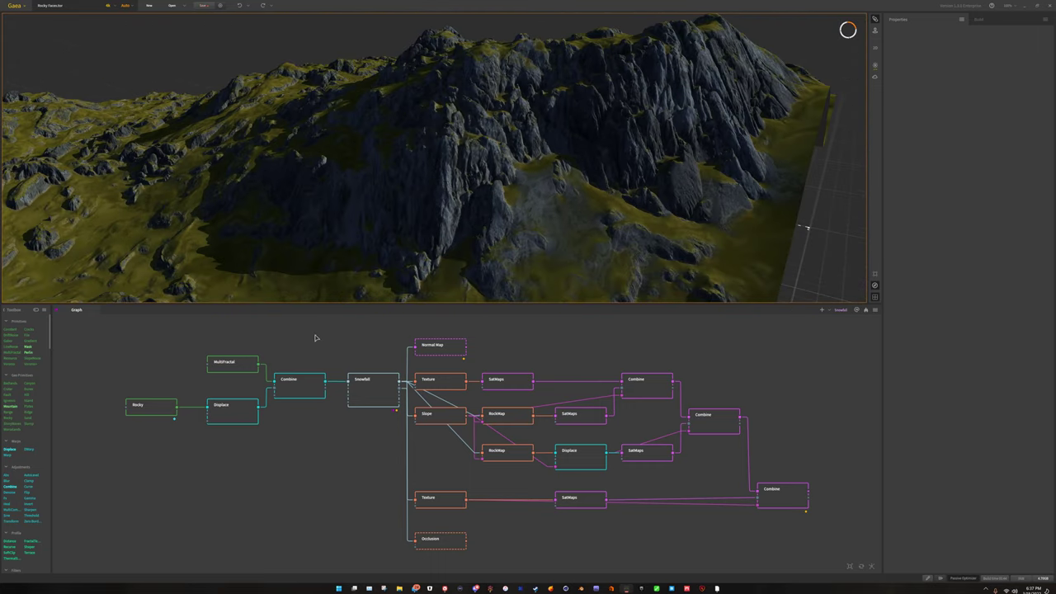
pyautogui.moveTo(527, 176); pyautogui.dragTo(648, 246)
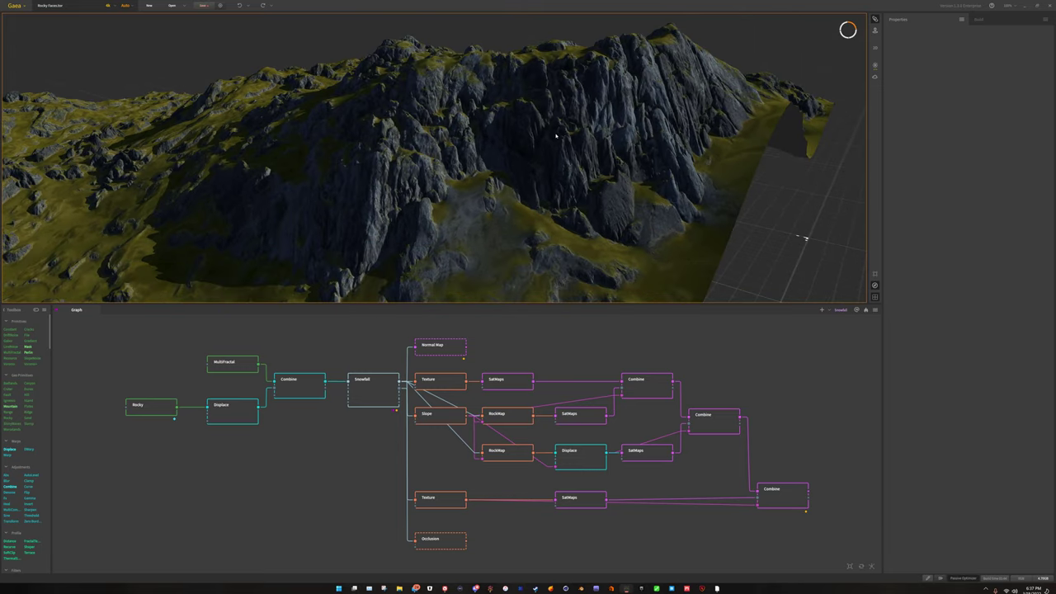
pyautogui.moveTo(555, 133); pyautogui.dragTo(550, 133)
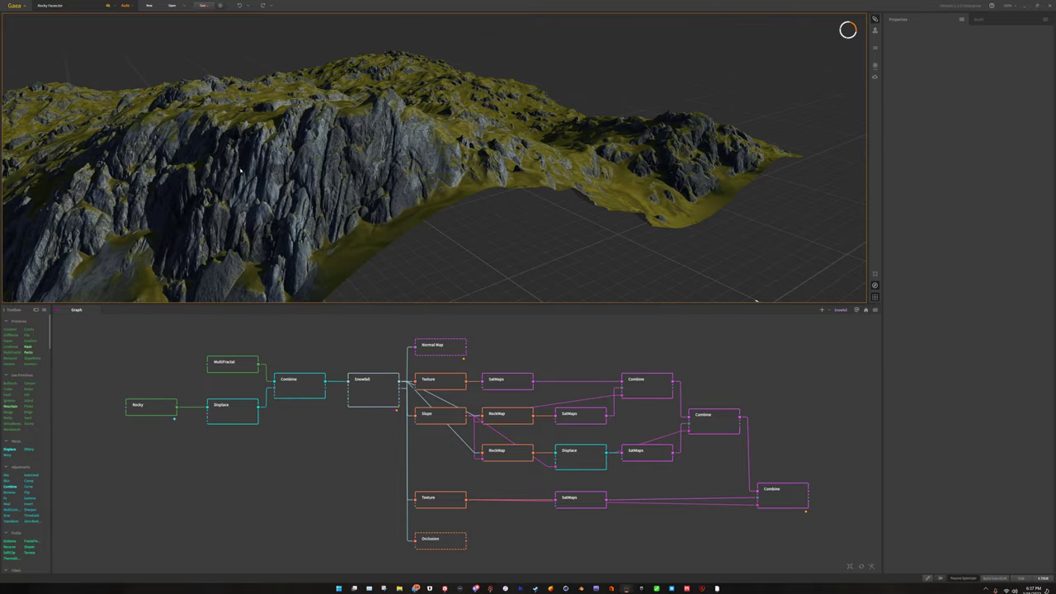
pyautogui.moveTo(327, 172); pyautogui.dragTo(537, 154)
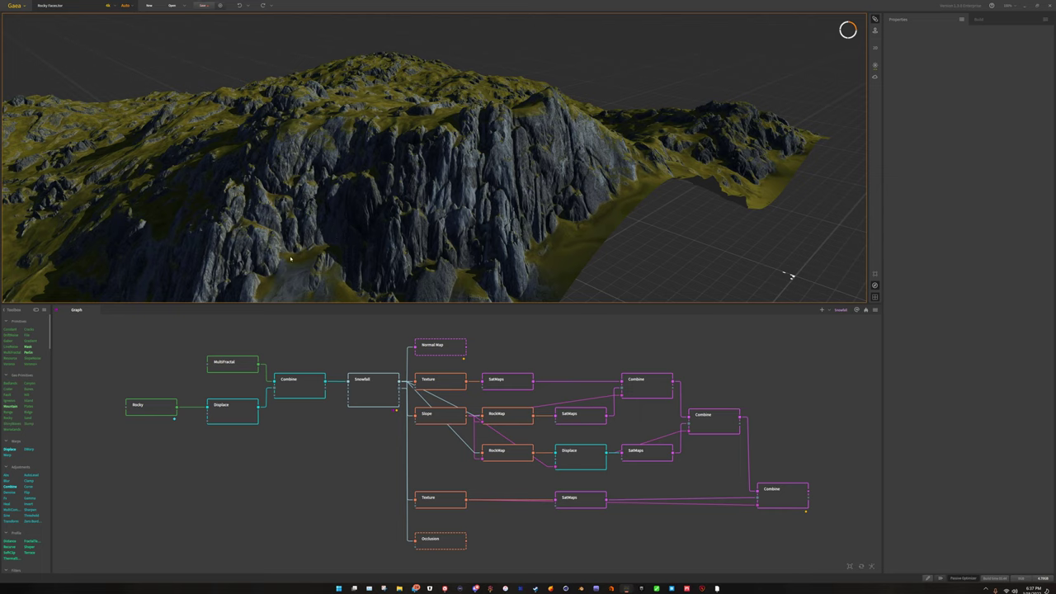
# Step: Preview the MultiFractal node on its own and examine the base mountain shape from several sides
pyautogui.click(235, 363)
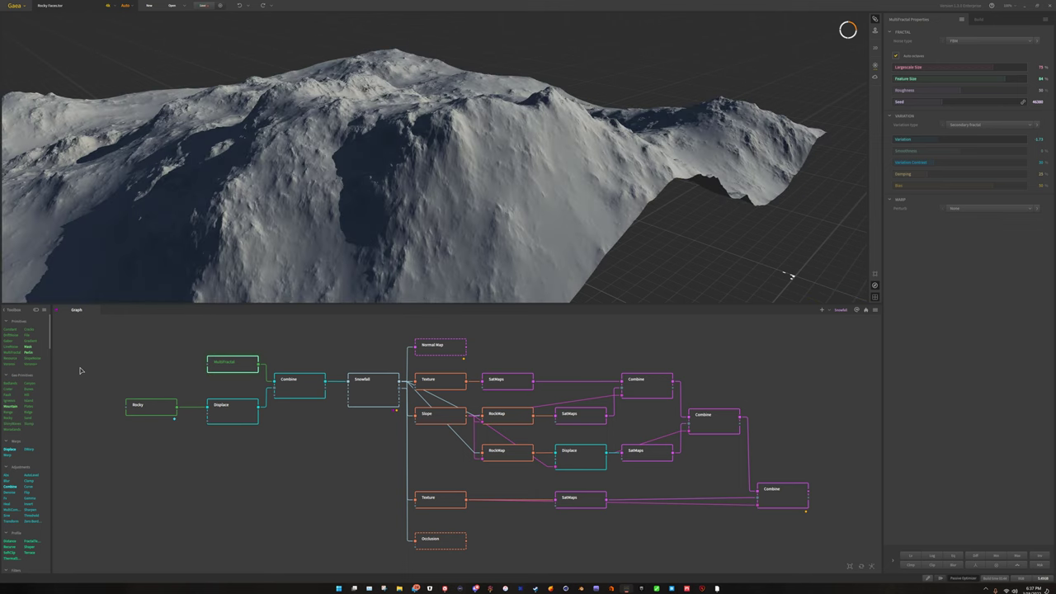
pyautogui.moveTo(239, 177); pyautogui.dragTo(546, 38)
pyautogui.moveTo(599, 127); pyautogui.dragTo(463, 100)
pyautogui.scroll(-4, 463, 100)
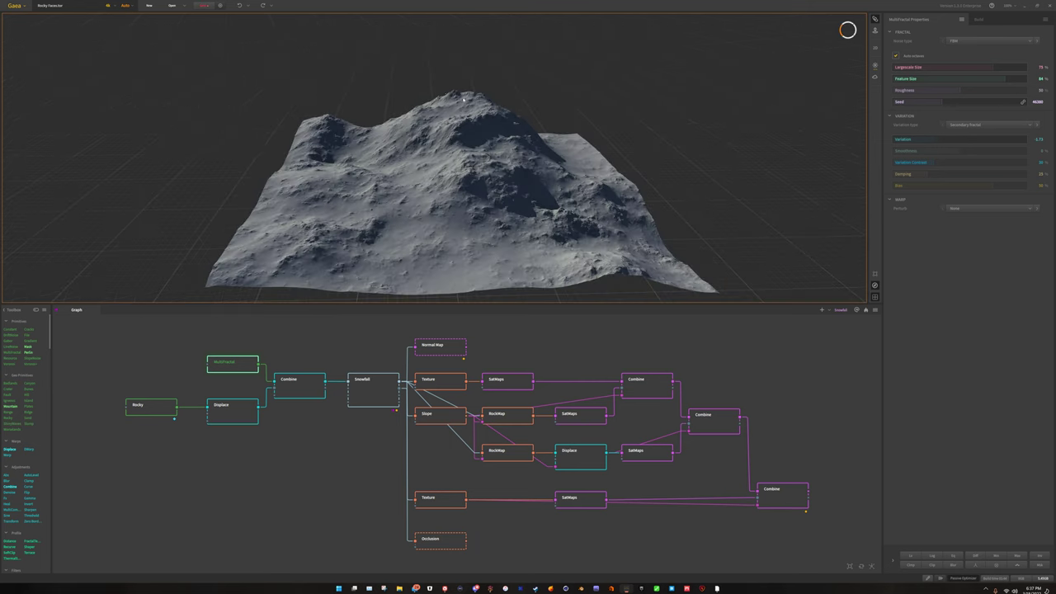
pyautogui.moveTo(465, 149); pyautogui.dragTo(410, 136)
pyautogui.scroll(4, 411, 135)
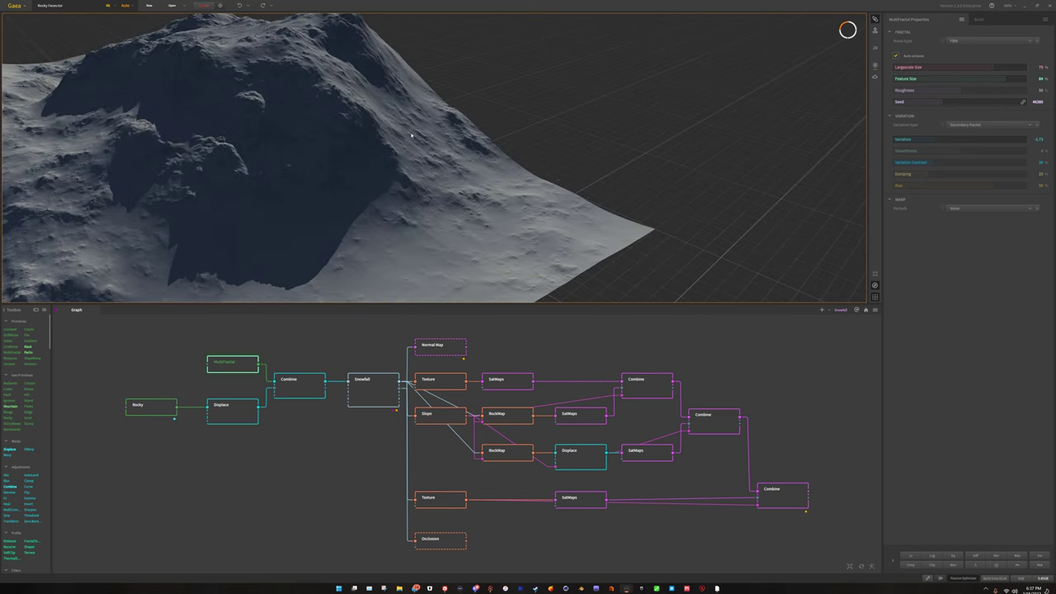
pyautogui.moveTo(368, 97); pyautogui.dragTo(519, 133)
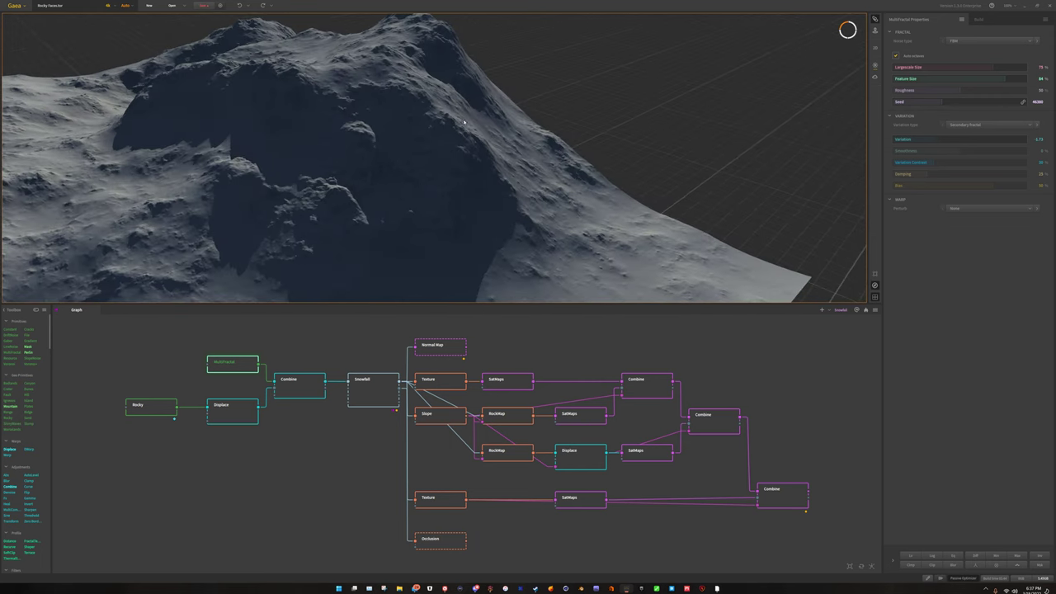
# Step: Preview the Rocky node and examine its field of rocks along with its properties
pyautogui.click(143, 407)
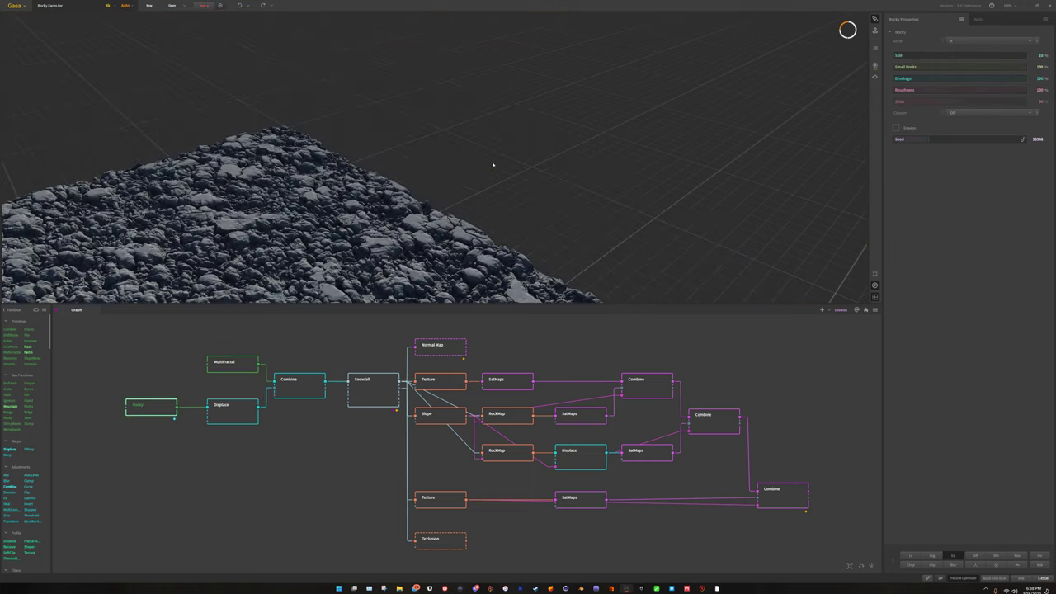
pyautogui.moveTo(489, 157); pyautogui.dragTo(513, 233)
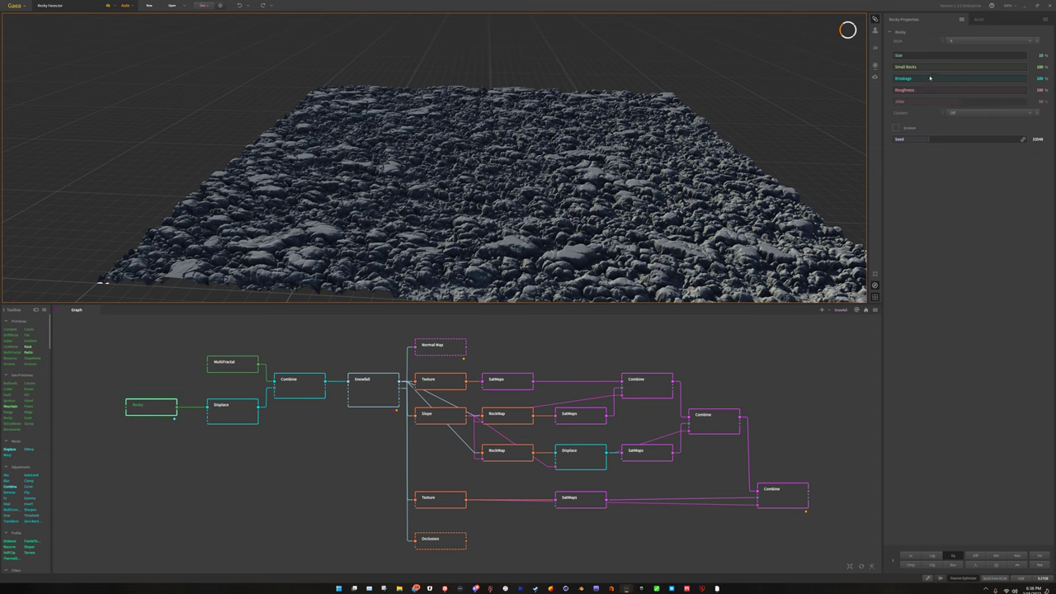
# Step: Preview the Displace node that follows Rocky and examine its stretched, rugged rock shapes close up and as a whole
pyautogui.click(240, 421)
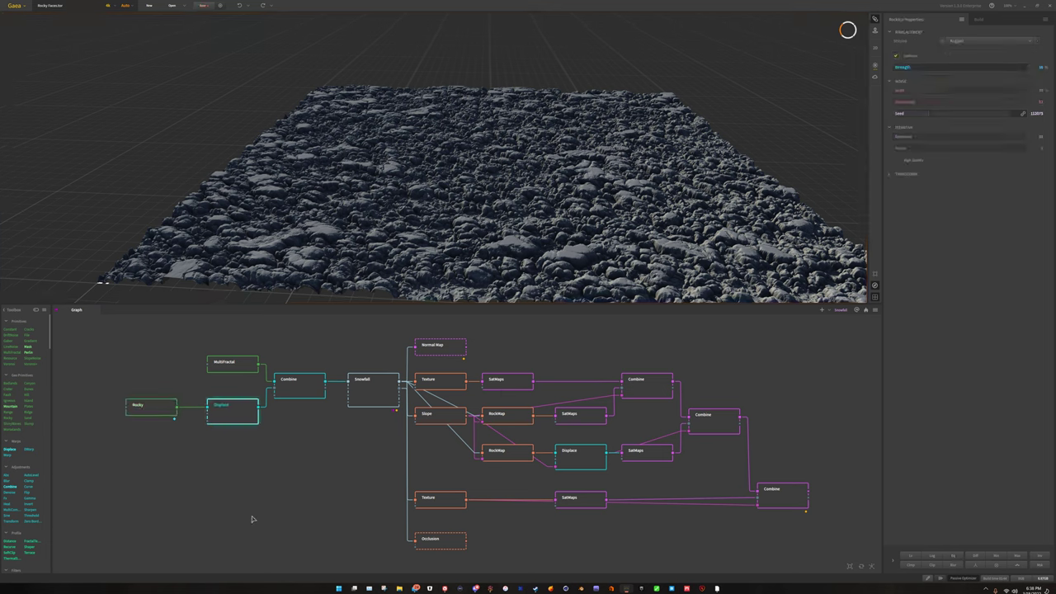
pyautogui.moveTo(573, 233); pyautogui.dragTo(541, 158)
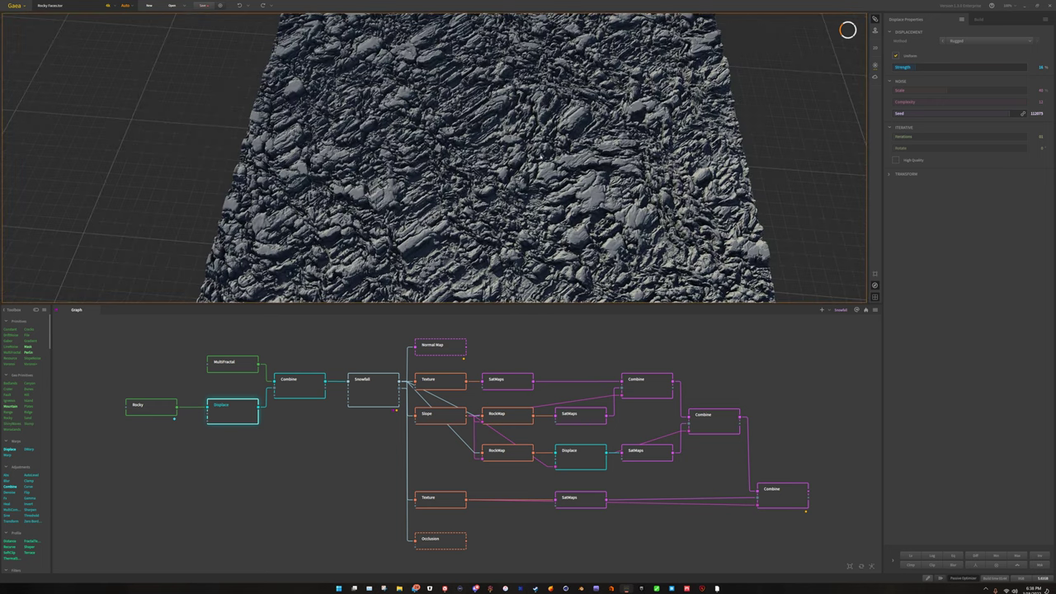
pyautogui.moveTo(428, 182); pyautogui.dragTo(414, 230)
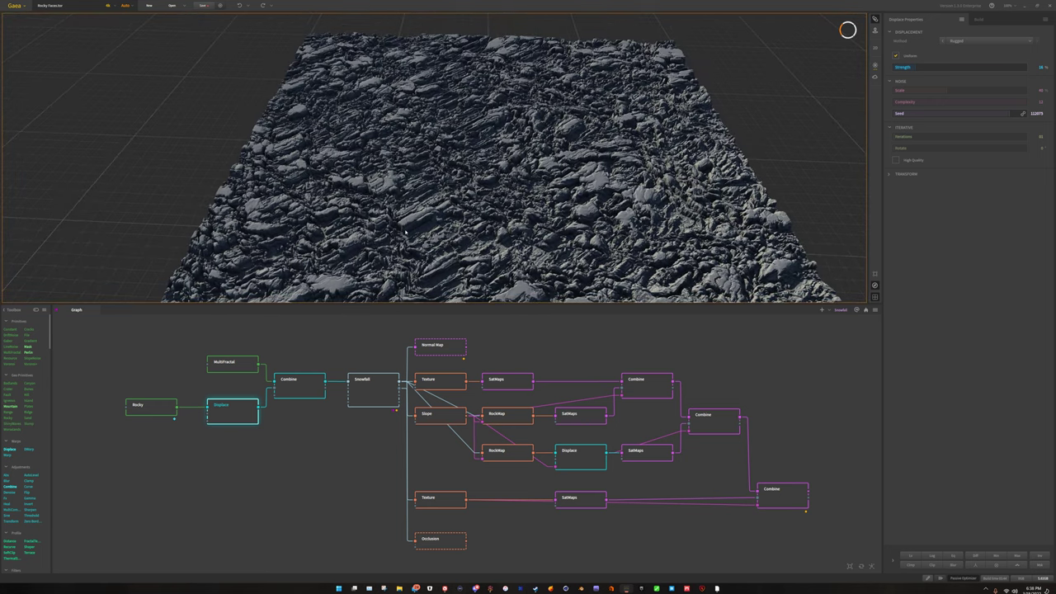
pyautogui.moveTo(320, 240); pyautogui.dragTo(505, 198)
pyautogui.scroll(5, 528, 194)
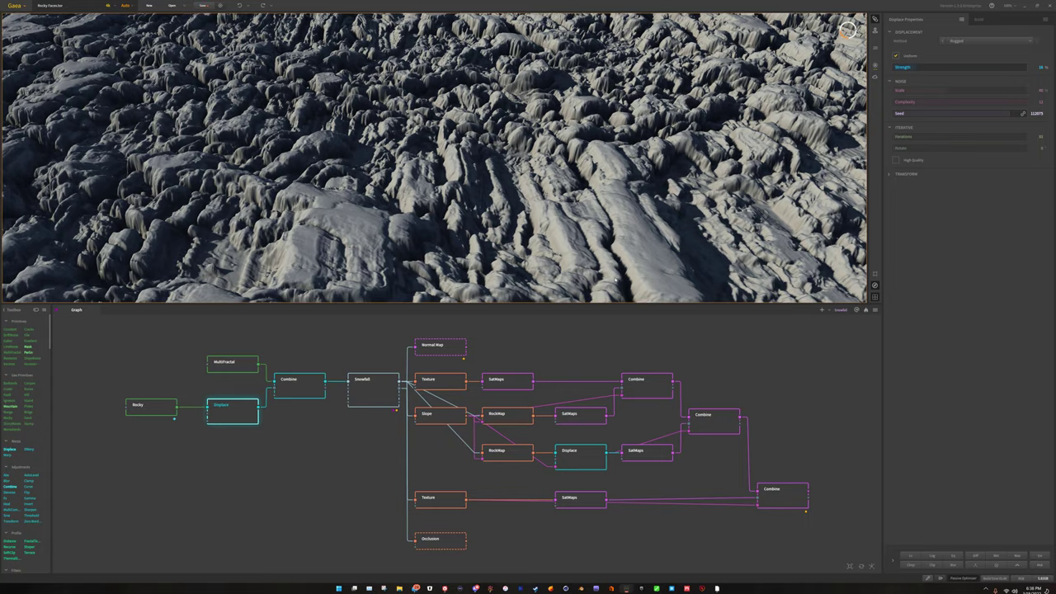
pyautogui.moveTo(686, 246); pyautogui.dragTo(606, 198)
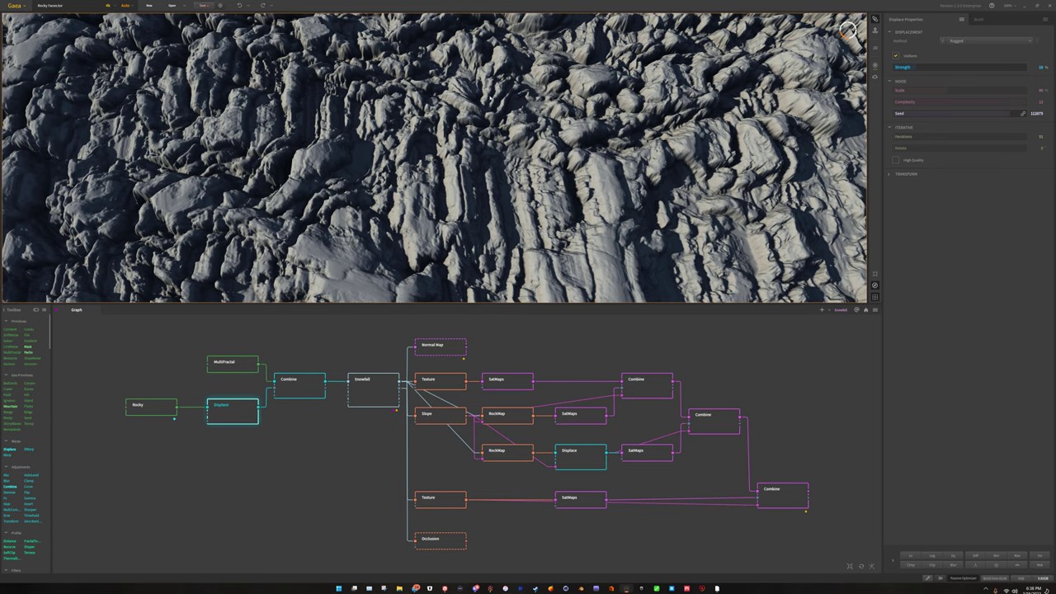
pyautogui.moveTo(490, 99); pyautogui.dragTo(497, 165)
pyautogui.moveTo(528, 165); pyautogui.dragTo(371, 112)
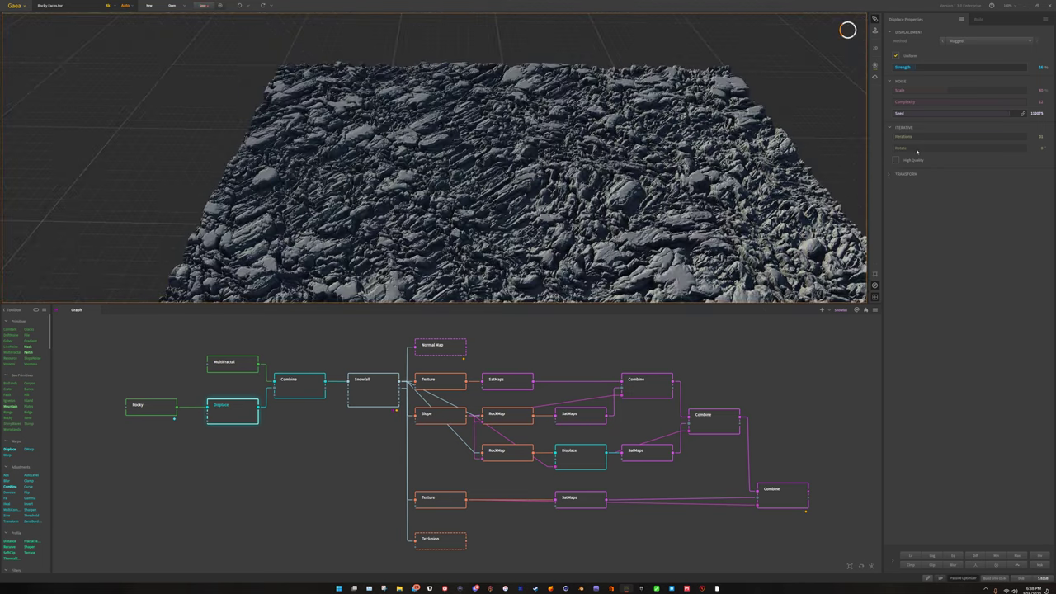
pyautogui.moveTo(802, 201); pyautogui.dragTo(606, 201)
pyautogui.scroll(2, 606, 256)
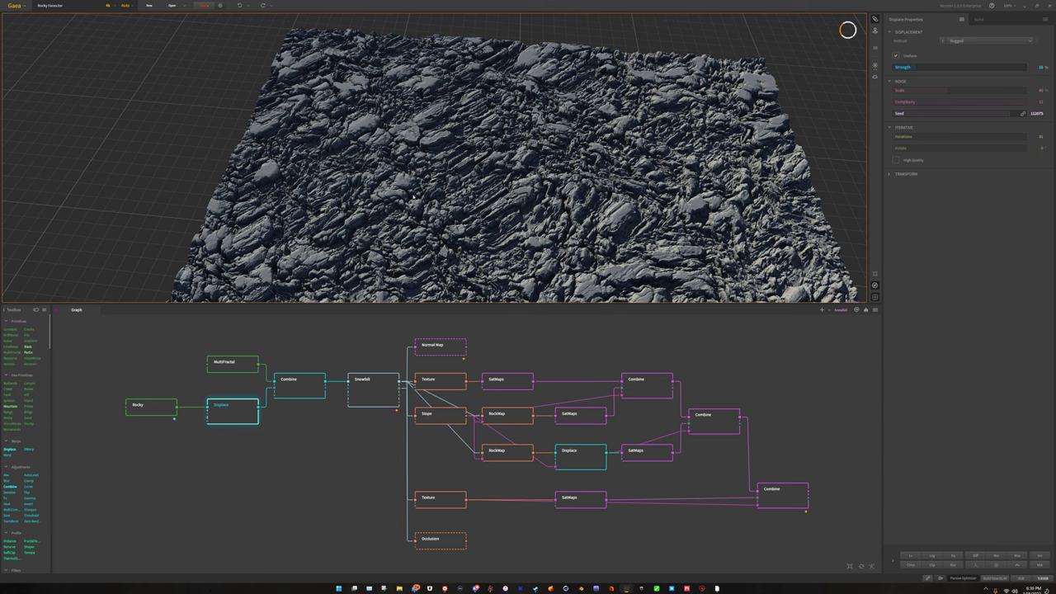
# Step: Return to the Rocky node and show the options of its Equalize modifier
pyautogui.click(154, 412)
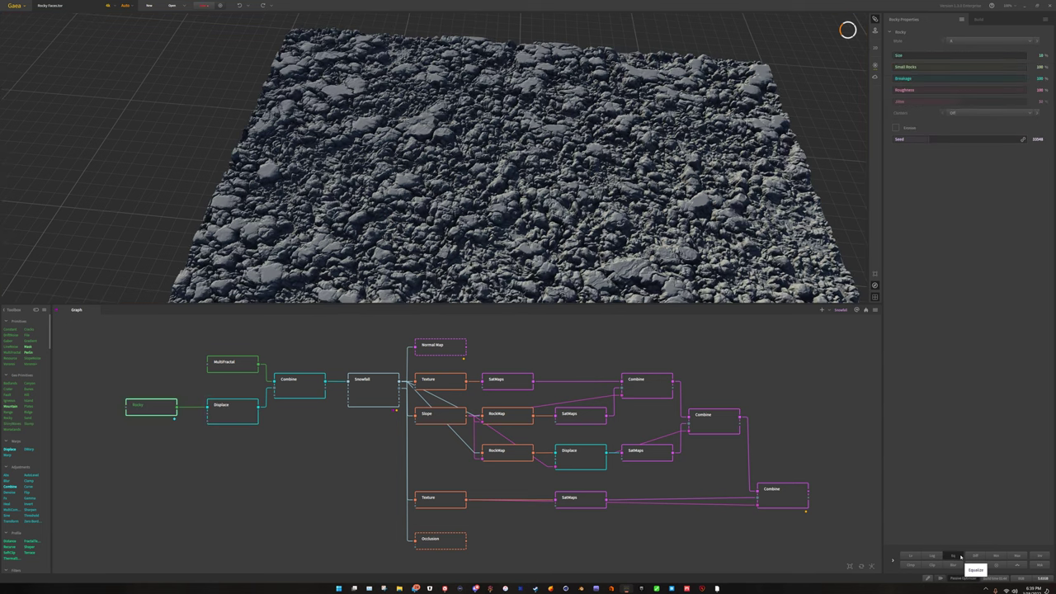
pyautogui.click(957, 556)
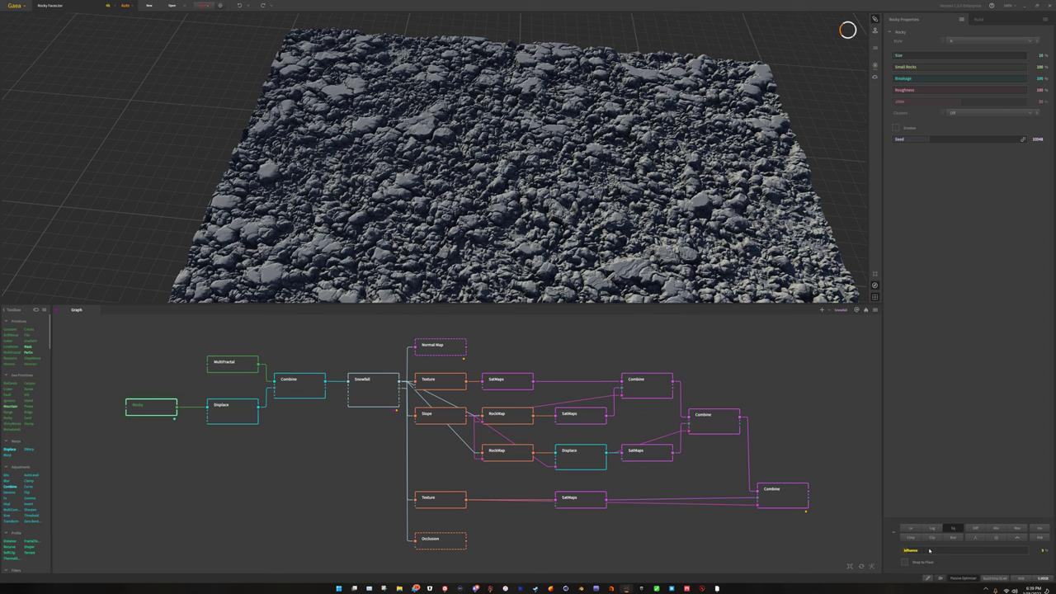
# Step: Preview the Combine node fed by MultiFractal and Displace, and return to the Rocky node for comparison
pyautogui.click(297, 390)
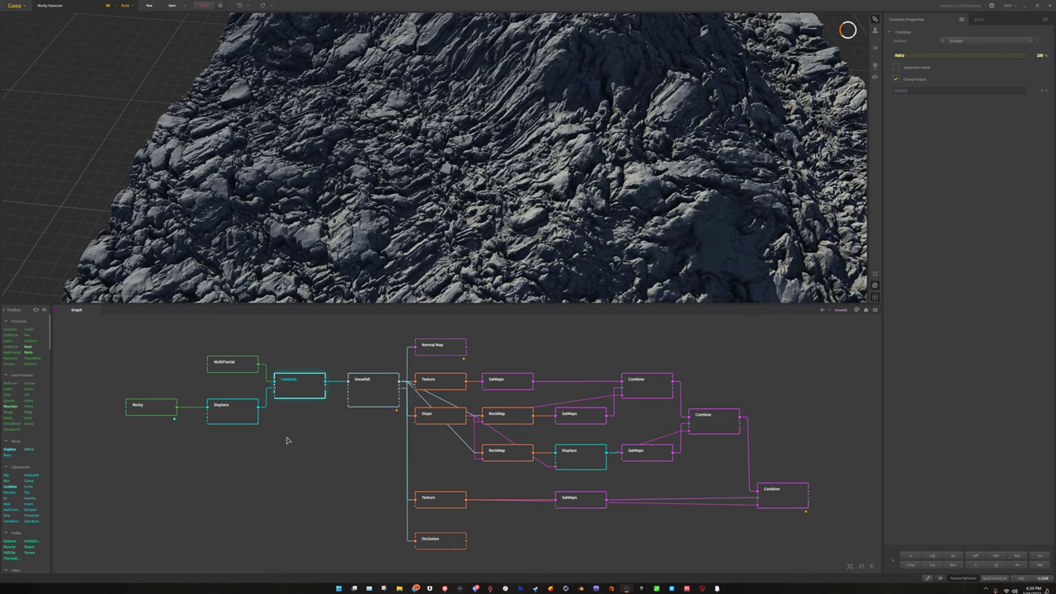
pyautogui.rightClick(301, 394)
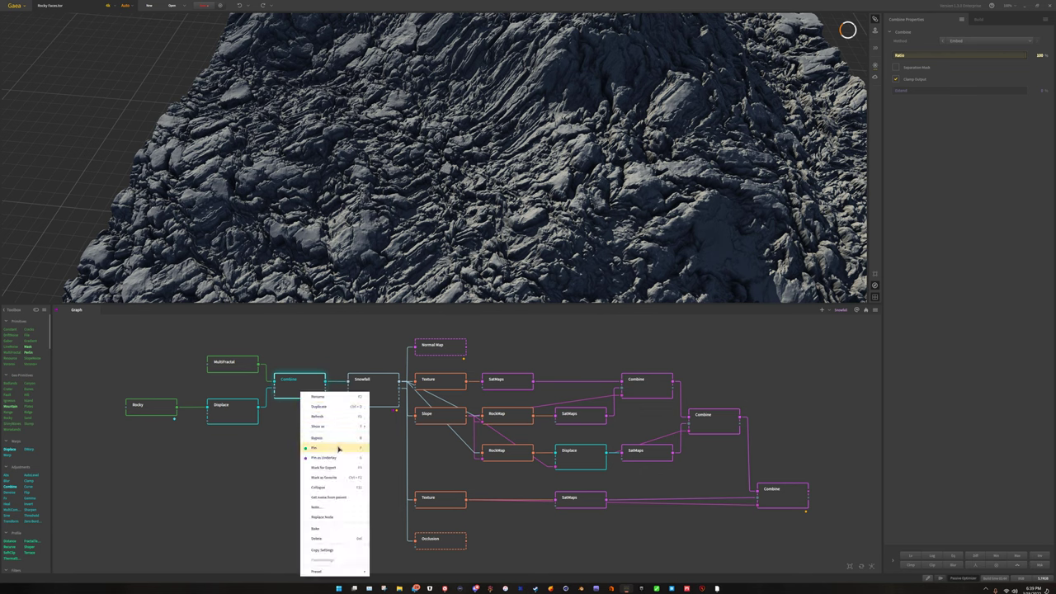
pyautogui.click(286, 446)
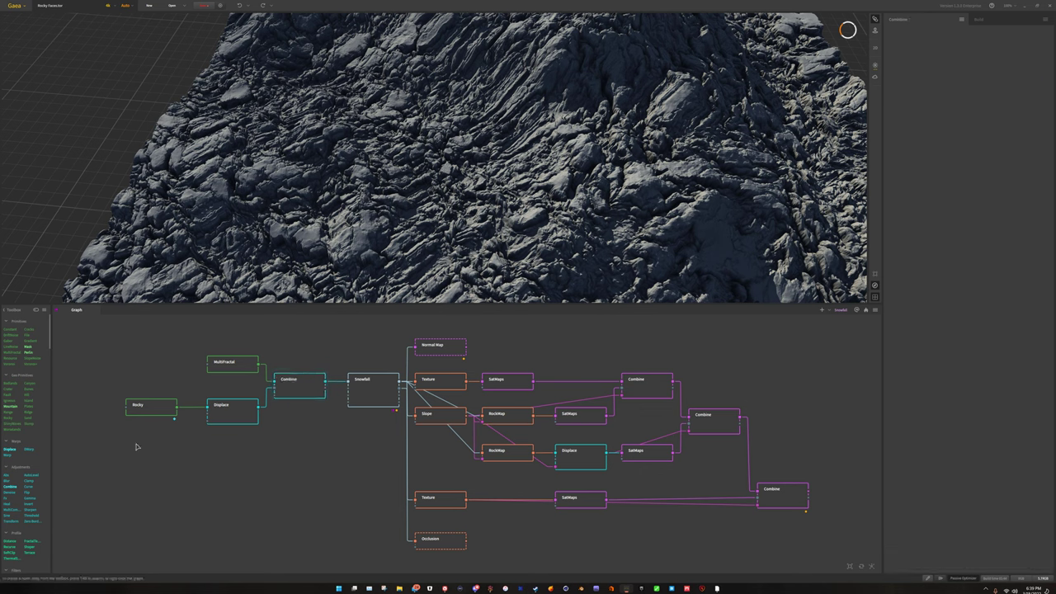
pyautogui.click(158, 408)
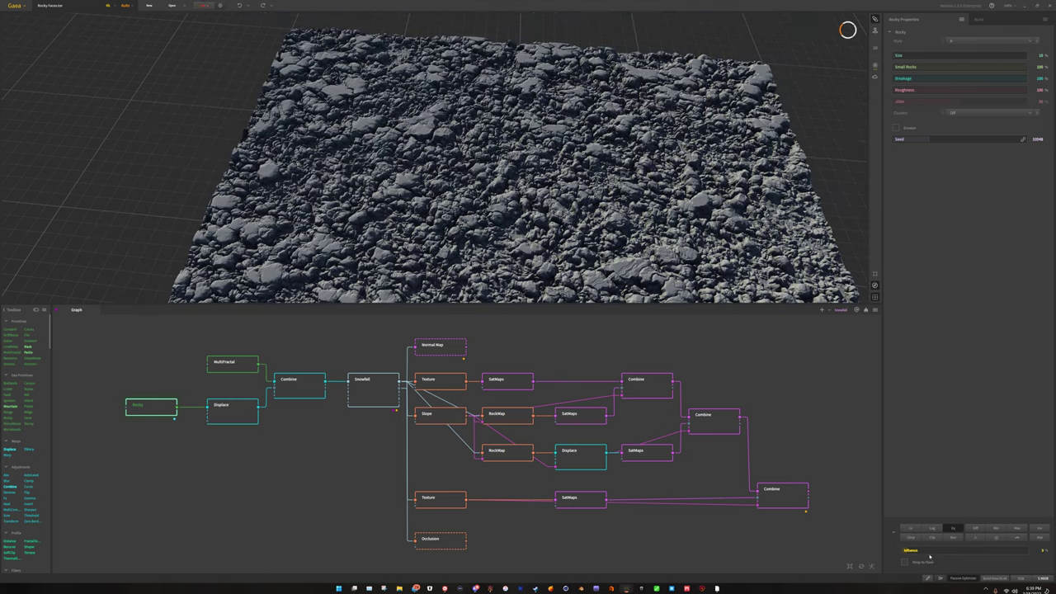
# Step: Preview the Combine node before Snowfall again and examine the merged rocky mountain from several sides
pyautogui.click(298, 386)
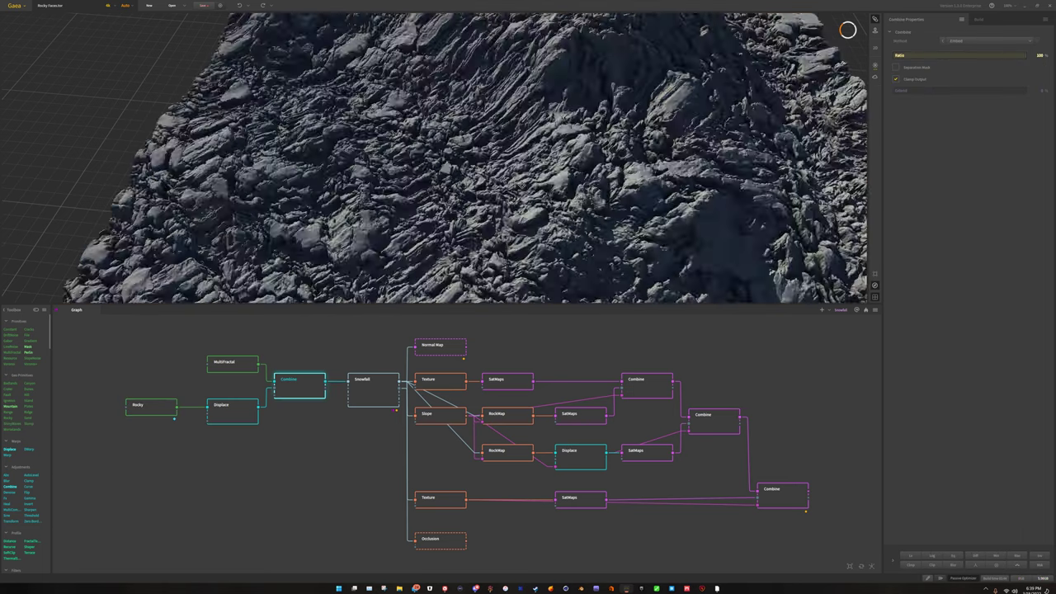
pyautogui.scroll(-3, 522, 211)
pyautogui.moveTo(522, 211); pyautogui.dragTo(266, 223)
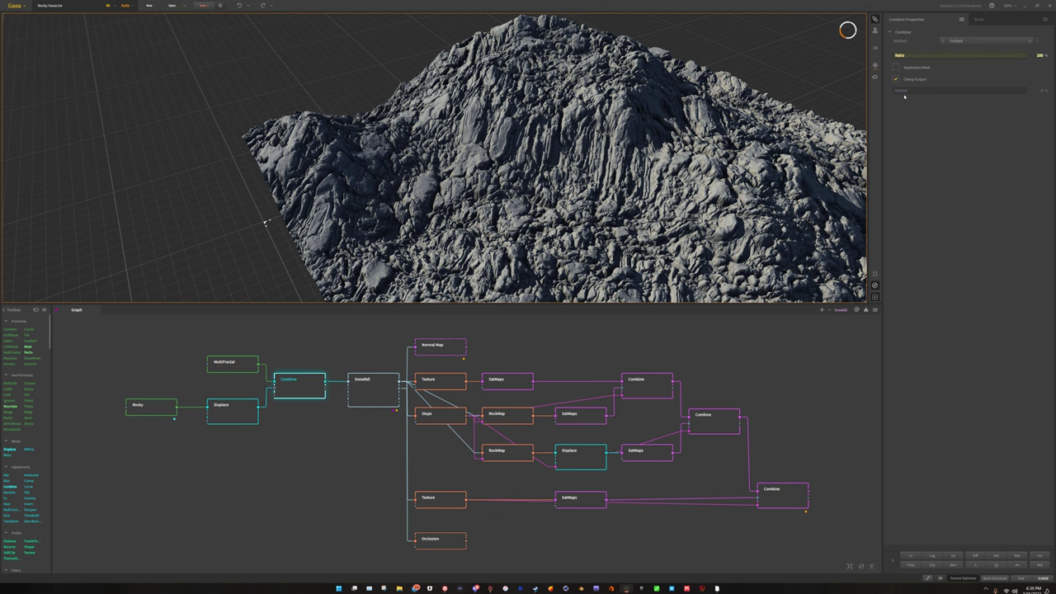
pyautogui.moveTo(806, 176); pyautogui.dragTo(407, 249)
pyautogui.moveTo(281, 153); pyautogui.dragTo(553, 165)
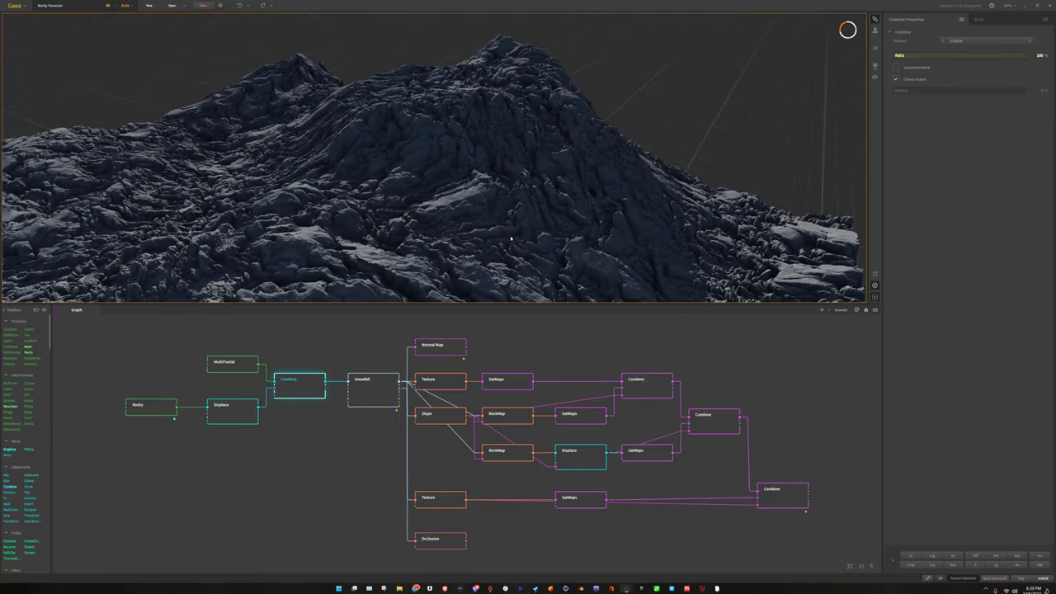
# Step: Compare the plain MultiFractal shape with the Combine result and examine the combined cliffs close up
pyautogui.click(232, 363)
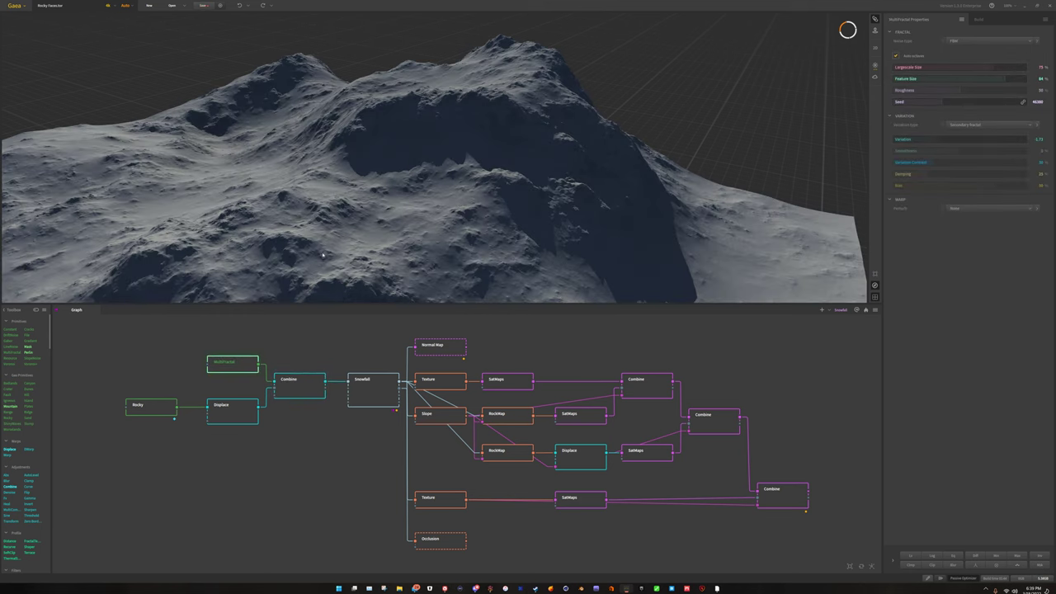
pyautogui.moveTo(417, 167); pyautogui.dragTo(430, 147)
pyautogui.click(313, 386)
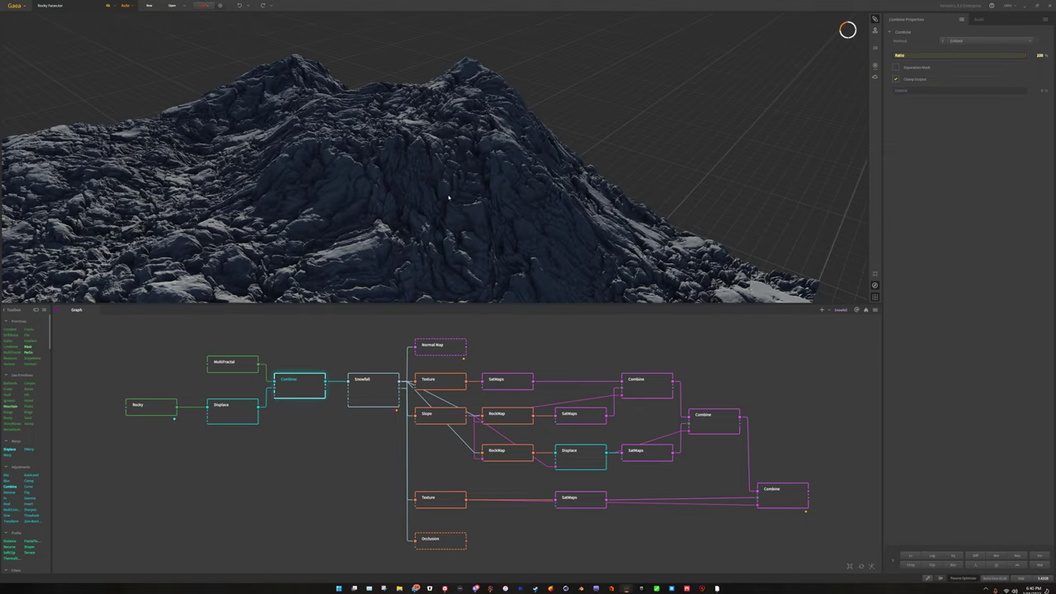
pyautogui.moveTo(449, 197); pyautogui.dragTo(430, 223)
pyautogui.moveTo(516, 249); pyautogui.dragTo(515, 245)
pyautogui.moveTo(550, 203); pyautogui.dragTo(440, 152)
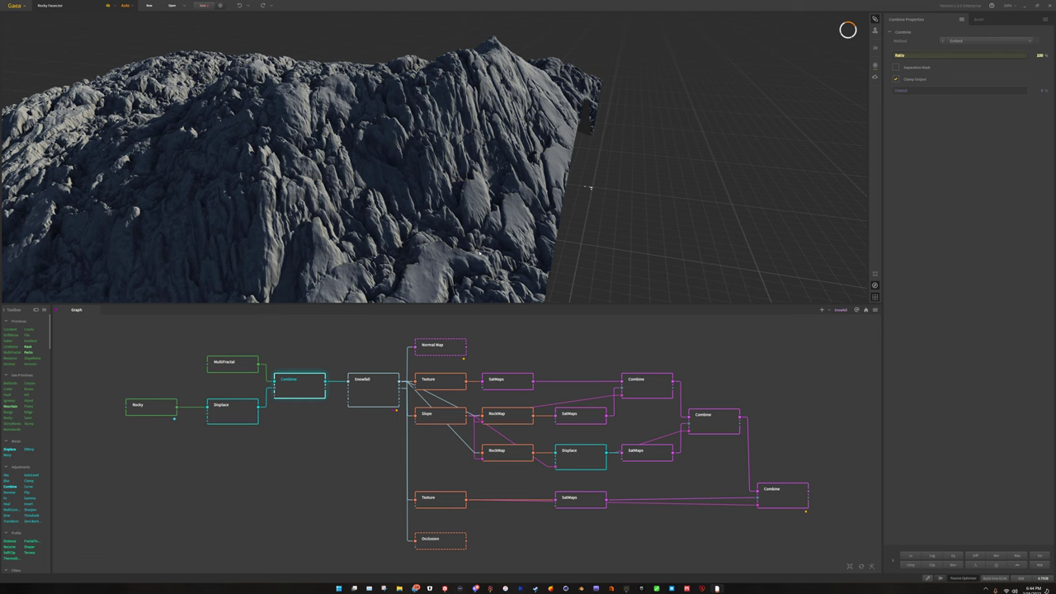
pyautogui.moveTo(374, 258); pyautogui.dragTo(467, 189)
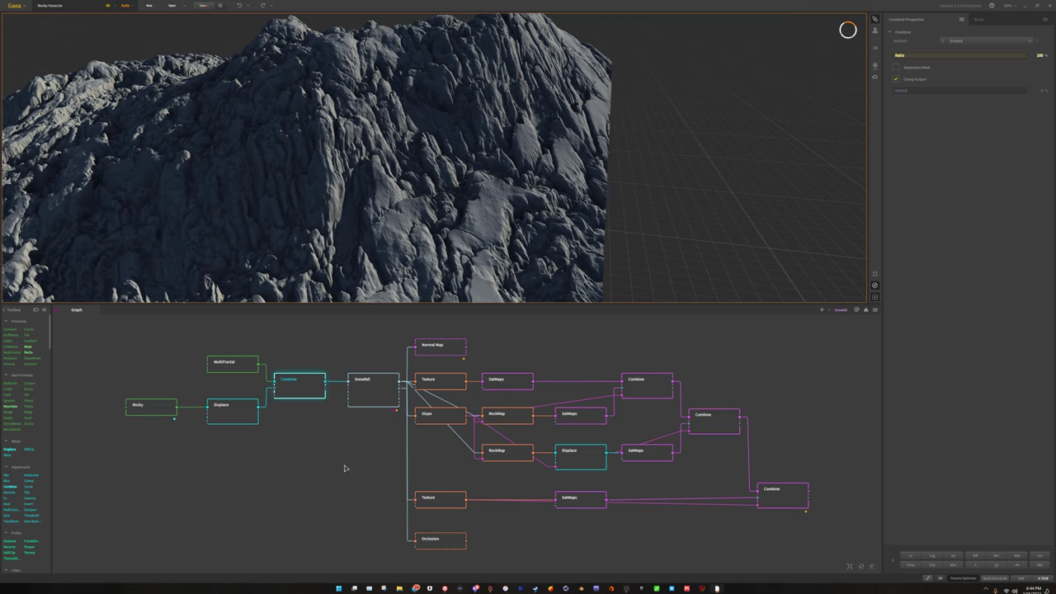
# Step: Preview the Snowfall node and examine how the snow settles around the cliffs, both close up and as a whole
pyautogui.click(386, 394)
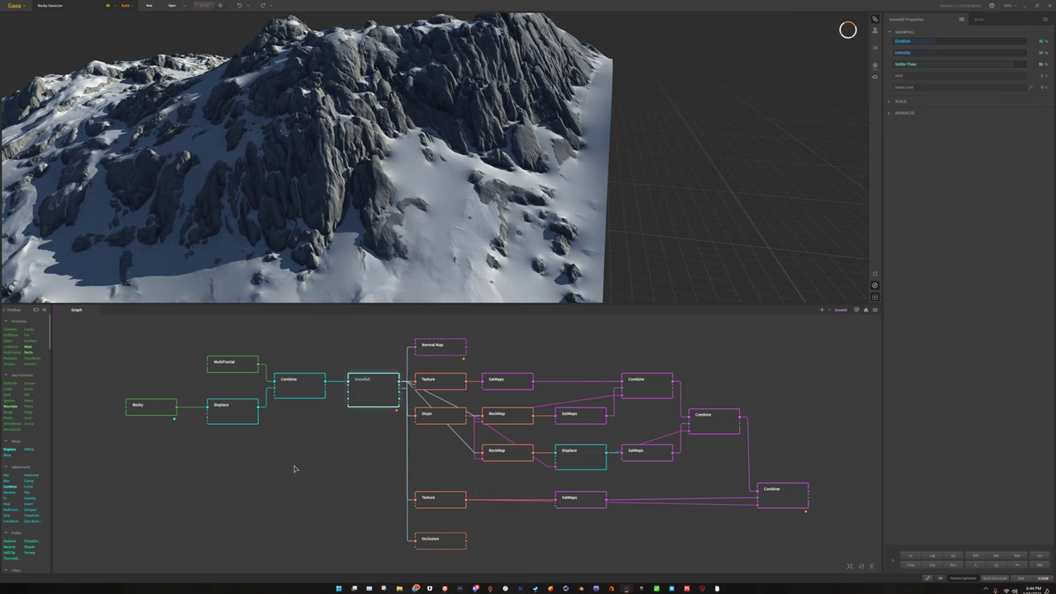
pyautogui.scroll(5, 366, 269)
pyautogui.moveTo(365, 269); pyautogui.dragTo(382, 230)
pyautogui.scroll(-3, 310, 225)
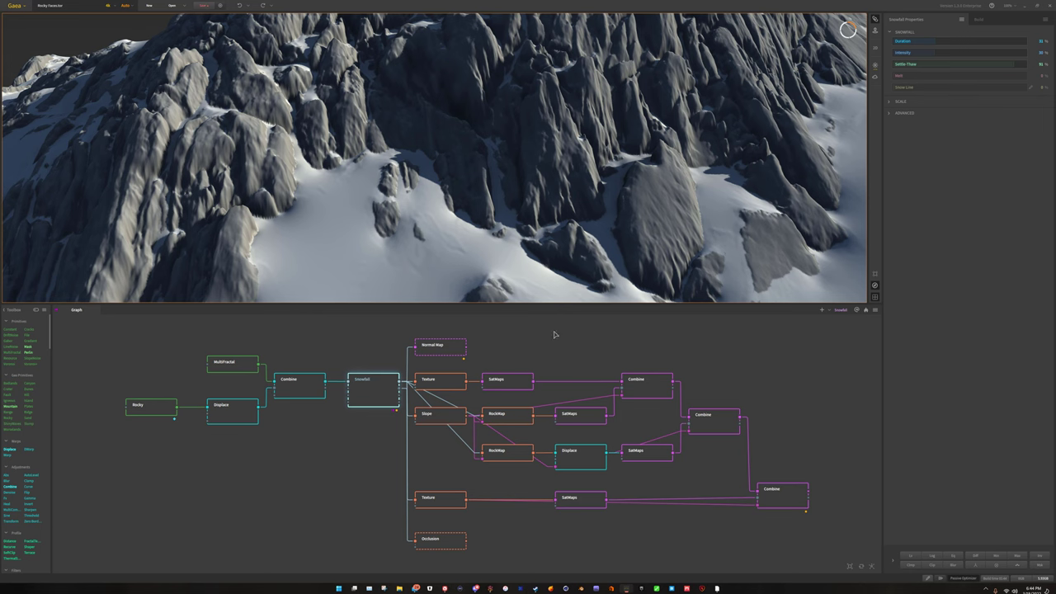
pyautogui.scroll(-5, 516, 165)
pyautogui.moveTo(611, 169); pyautogui.dragTo(521, 198)
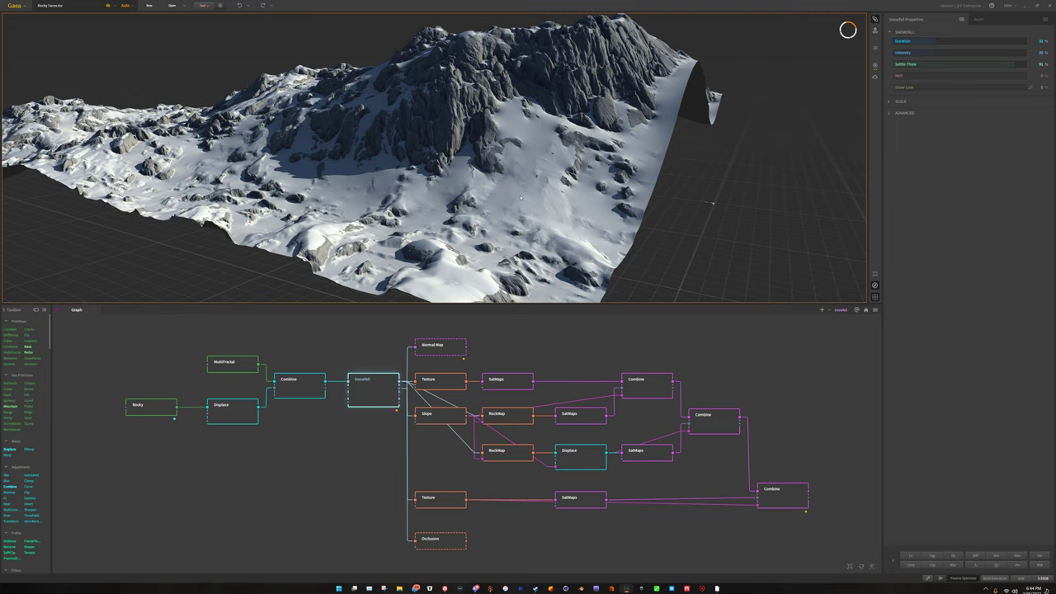
pyautogui.moveTo(548, 167); pyautogui.dragTo(497, 188)
pyautogui.scroll(5, 496, 188)
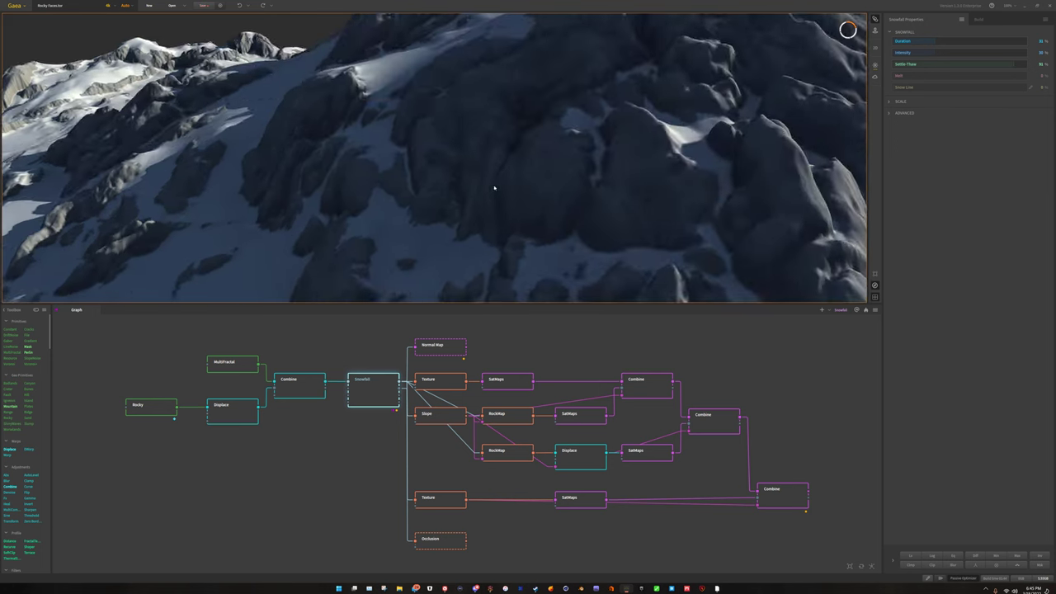
pyautogui.scroll(-5, 499, 188)
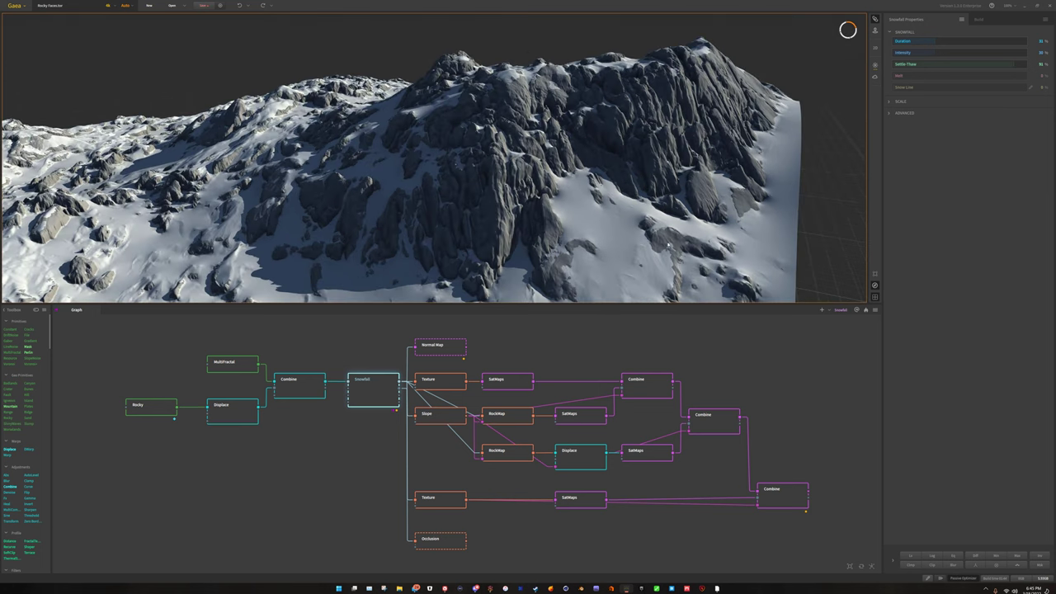
# Step: Delete the Occlusion node connected to Snowfall
pyautogui.moveTo(524, 559); pyautogui.dragTo(386, 526)
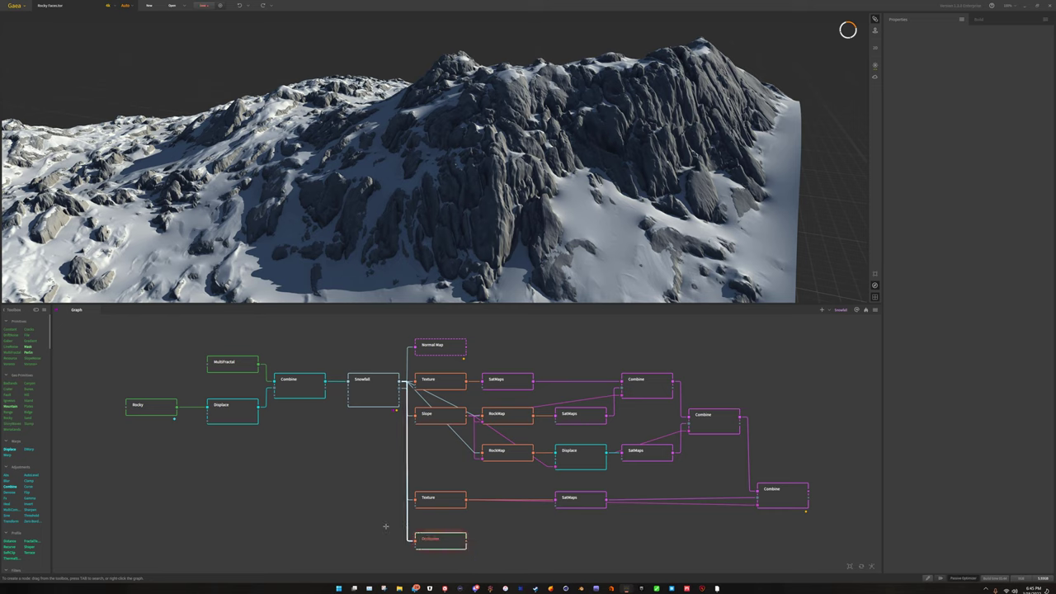
pyautogui.press('Delete')
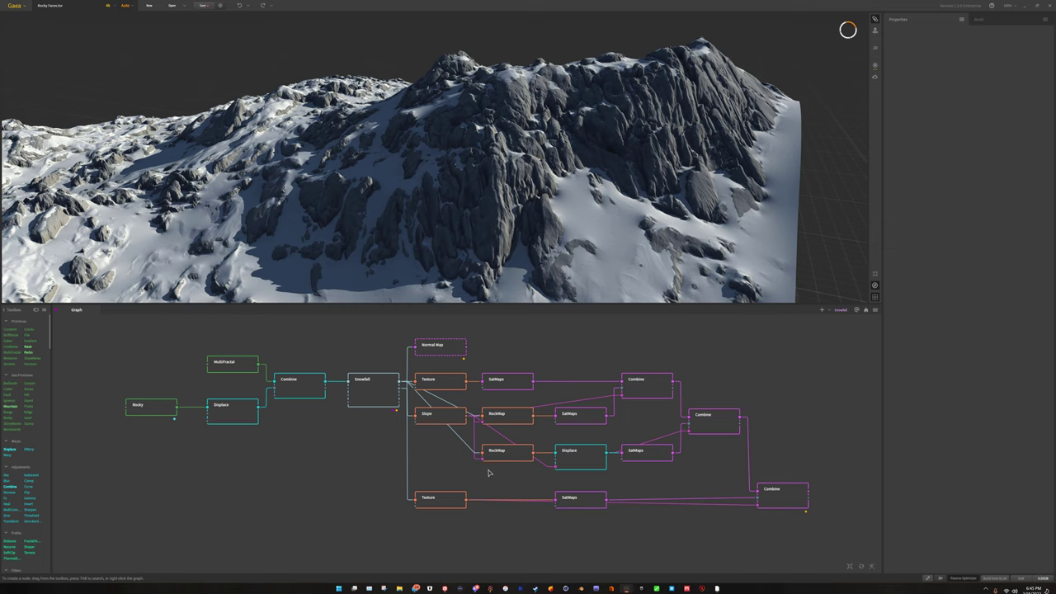
# Step: Preview the Slope node and examine its mask on the terrain along with its Min, Max and Falloff properties
pyautogui.click(454, 417)
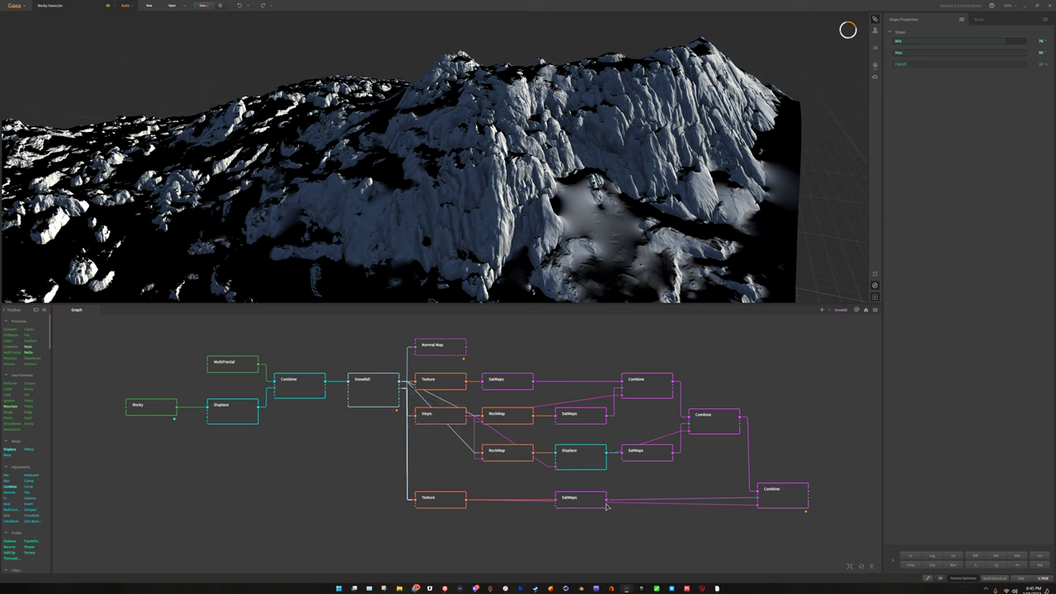
pyautogui.click(505, 431)
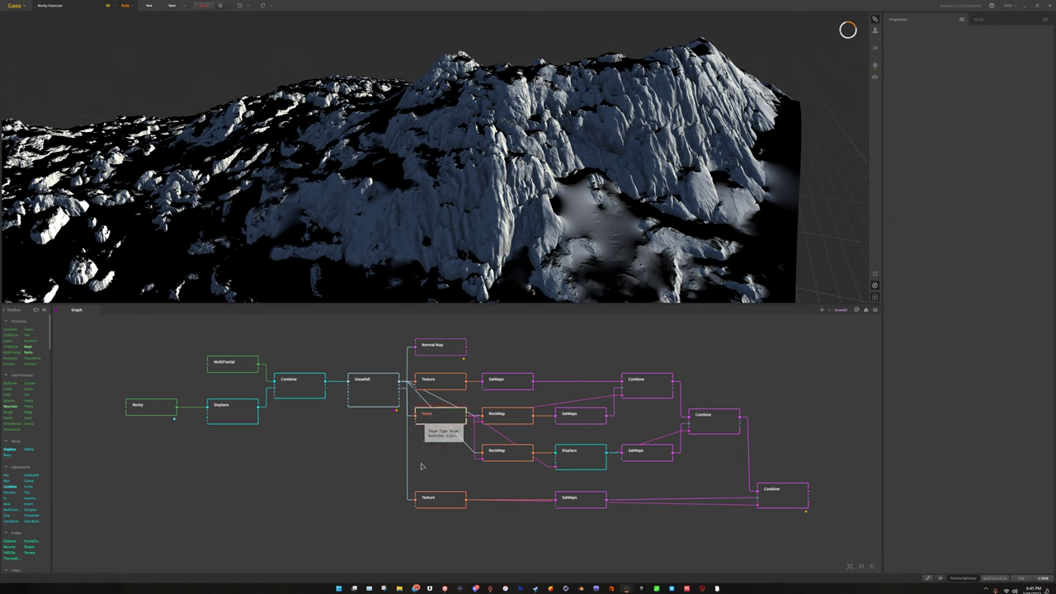
pyautogui.click(421, 418)
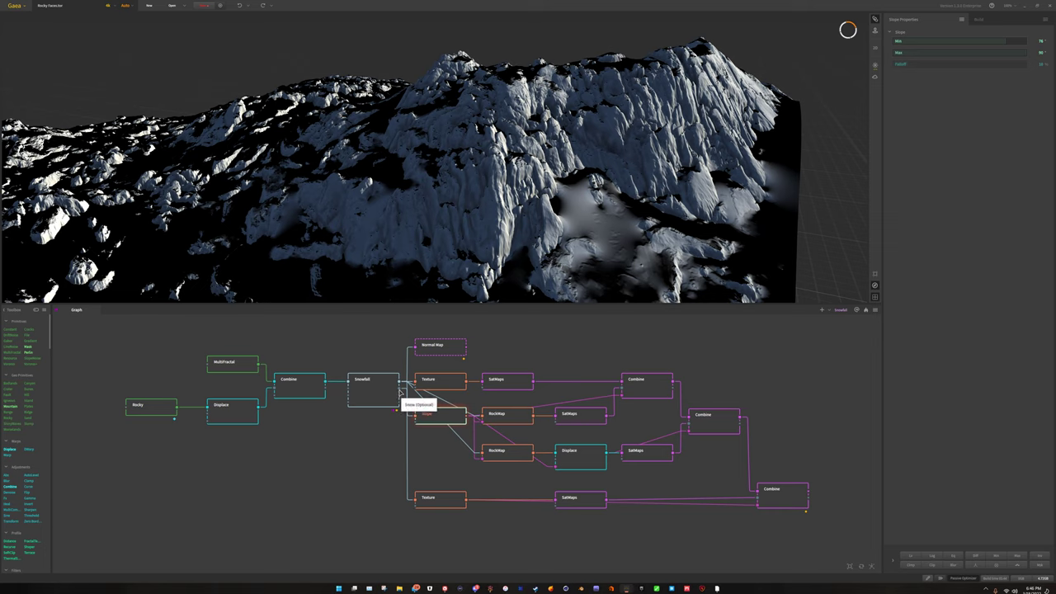
# Step: Add an Invert node from Snowfall's Snow output and place it beneath the lower Texture node
pyautogui.moveTo(398, 387); pyautogui.dragTo(396, 545)
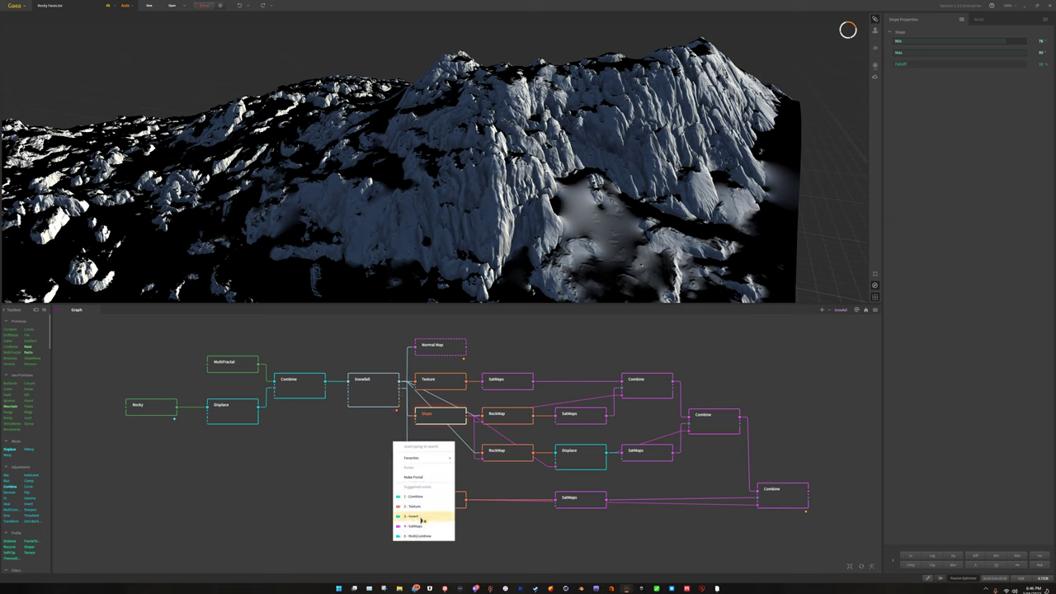
pyautogui.click(413, 516)
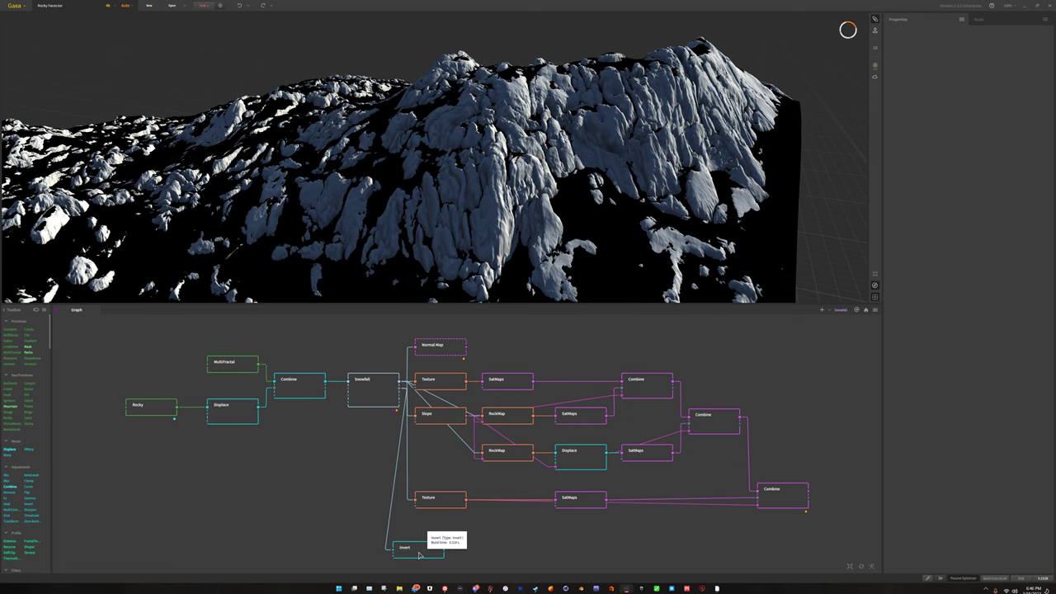
pyautogui.moveTo(420, 556); pyautogui.dragTo(439, 534)
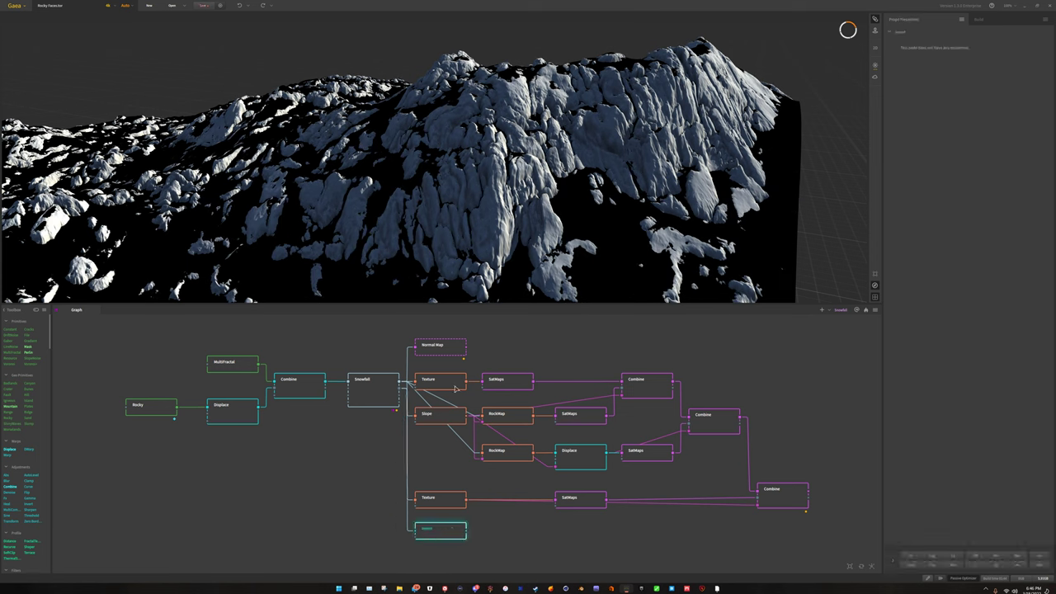
# Step: Preview the Slope, upper RockMap and final Combine nodes, and examine the rock color on the smooth ground below the cliffs
pyautogui.click(442, 419)
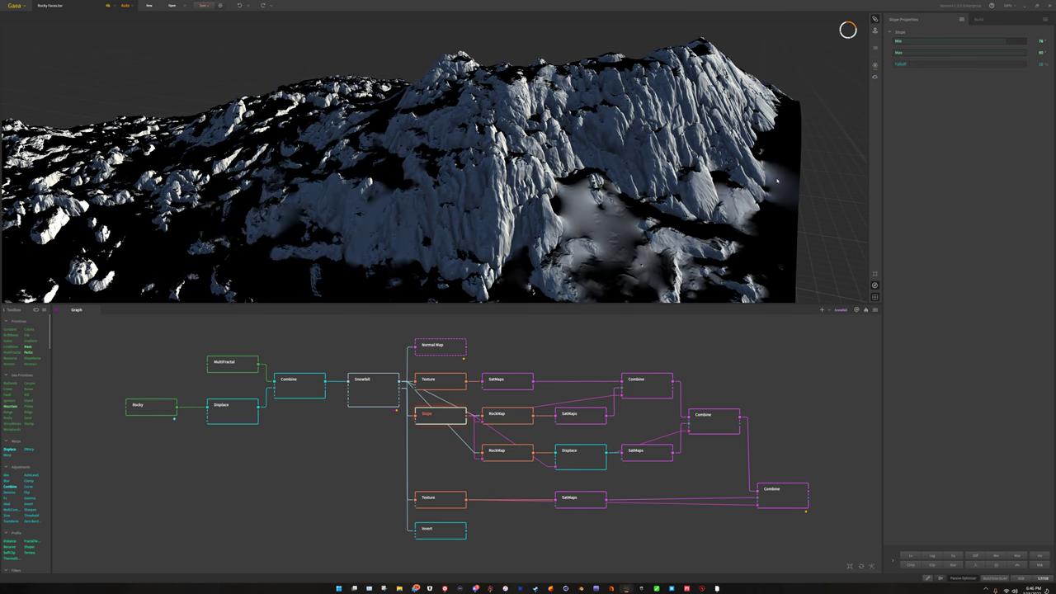
pyautogui.click(501, 417)
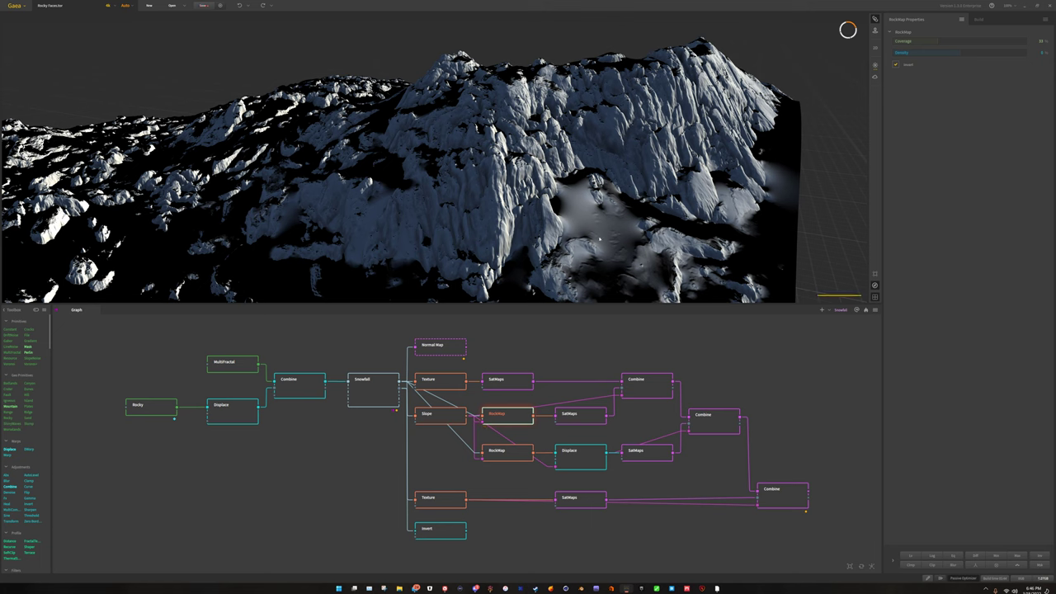
pyautogui.click(780, 493)
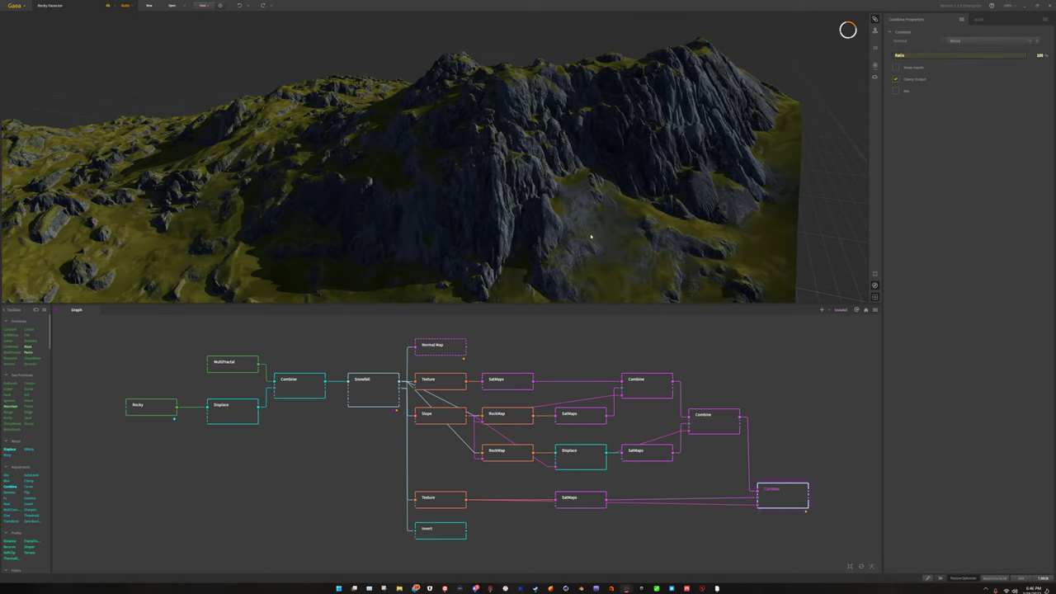
pyautogui.moveTo(591, 237); pyautogui.dragTo(598, 193)
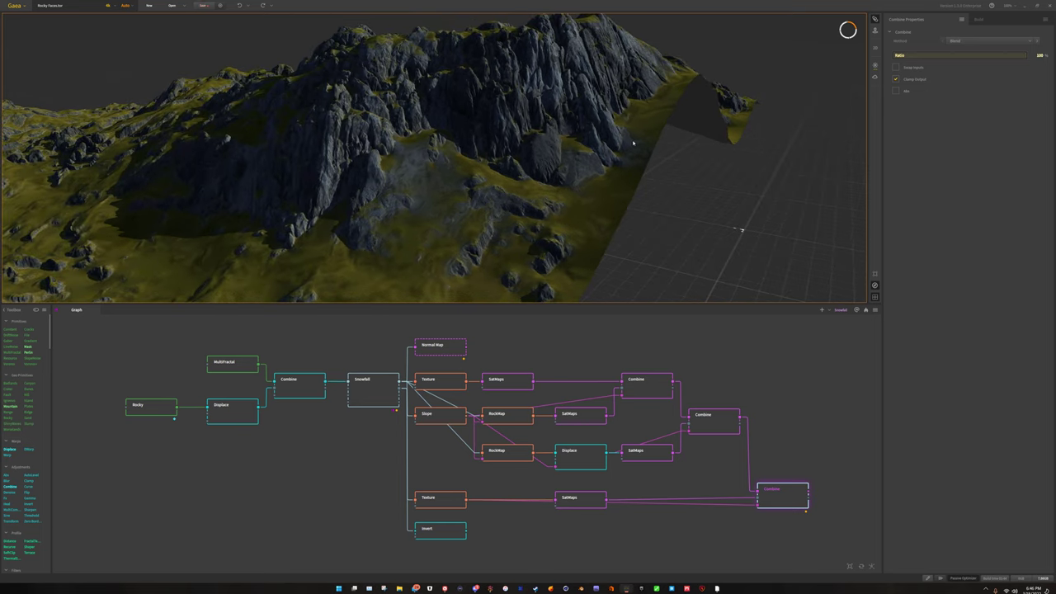
pyautogui.scroll(5, 422, 170)
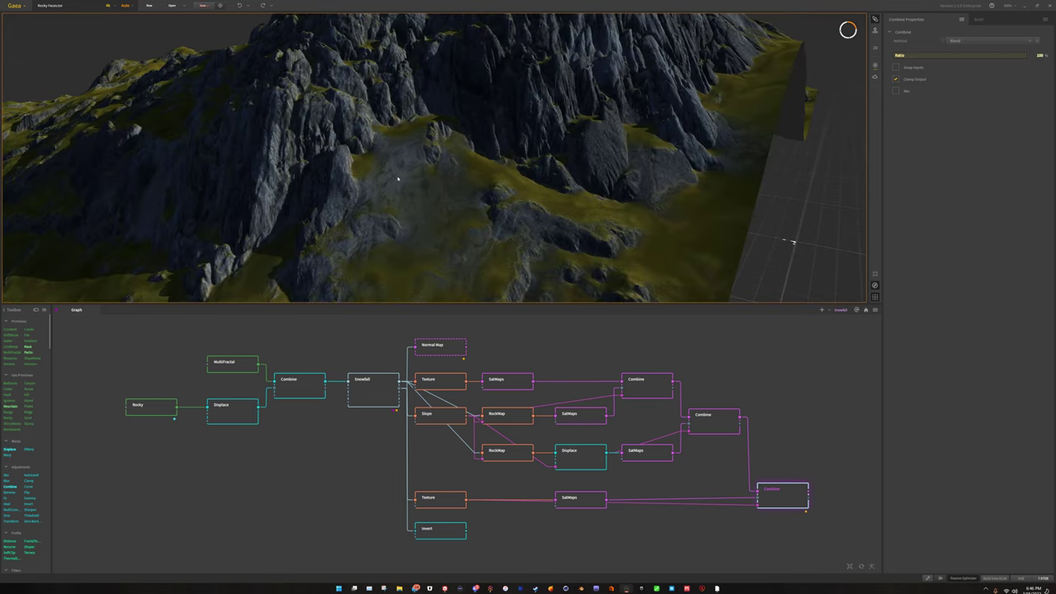
pyautogui.moveTo(397, 176); pyautogui.dragTo(380, 156)
pyautogui.moveTo(385, 226); pyautogui.dragTo(404, 209)
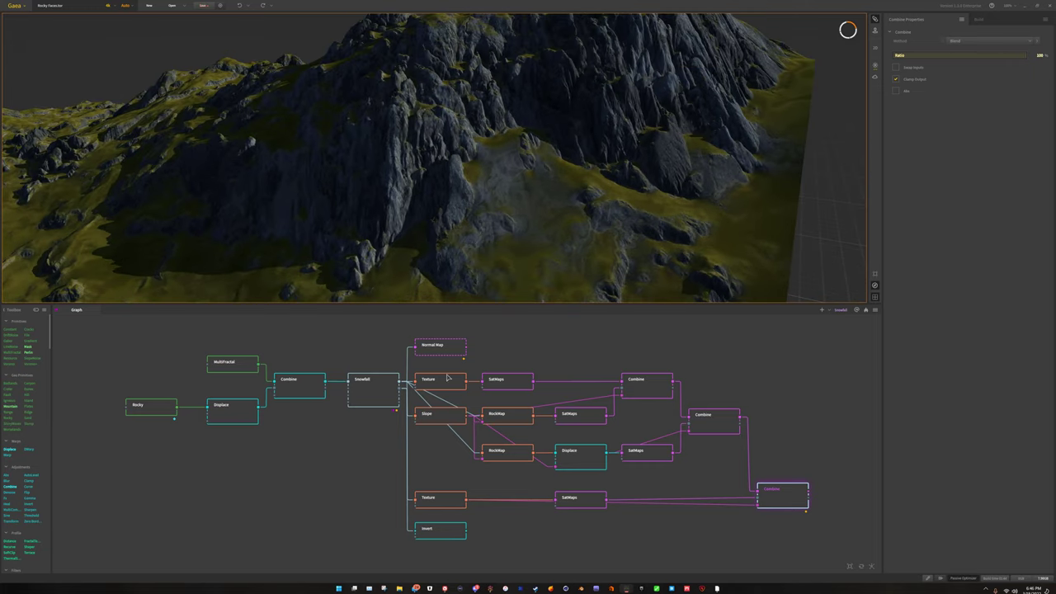
# Step: Move Invert between Slope and the lower Texture, and connect its output to both RockMap nodes in place of Slope, keeping Snowfall as their main input
pyautogui.moveTo(452, 535); pyautogui.dragTo(483, 417)
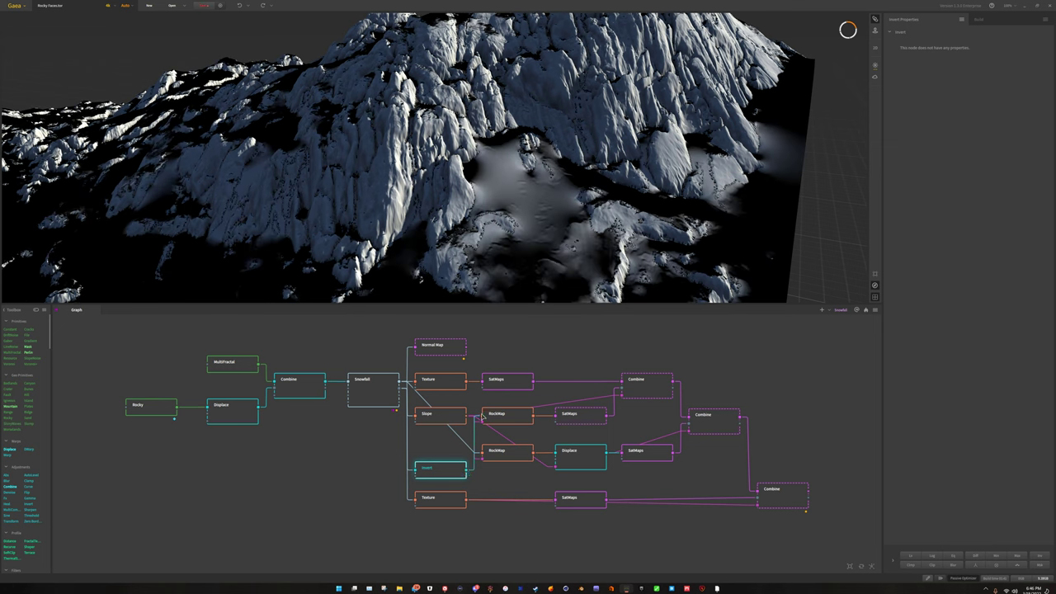
pyautogui.moveTo(483, 416); pyautogui.dragTo(399, 381)
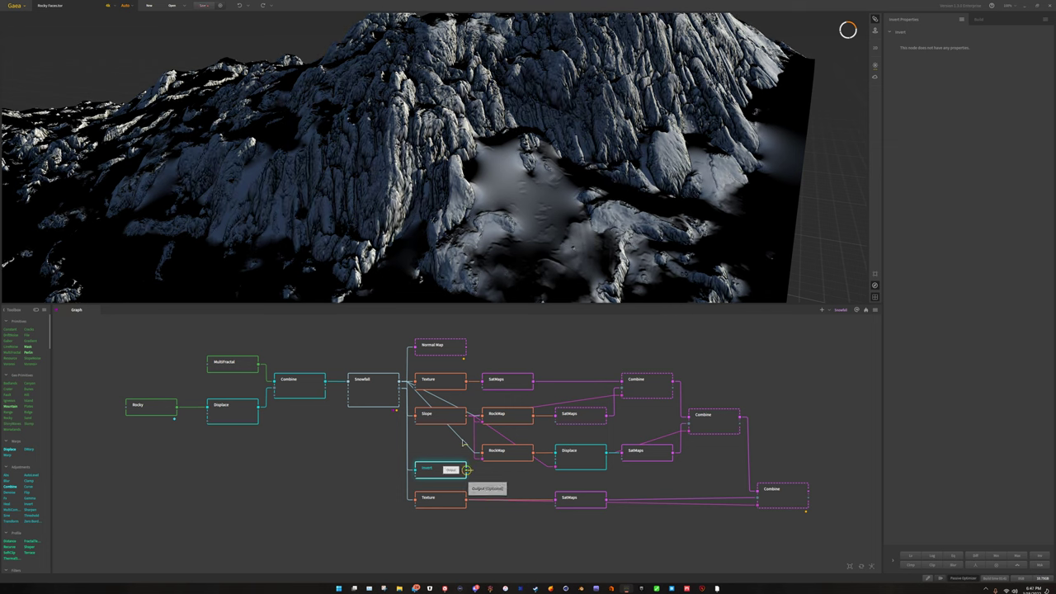
pyautogui.moveTo(466, 468); pyautogui.dragTo(482, 421)
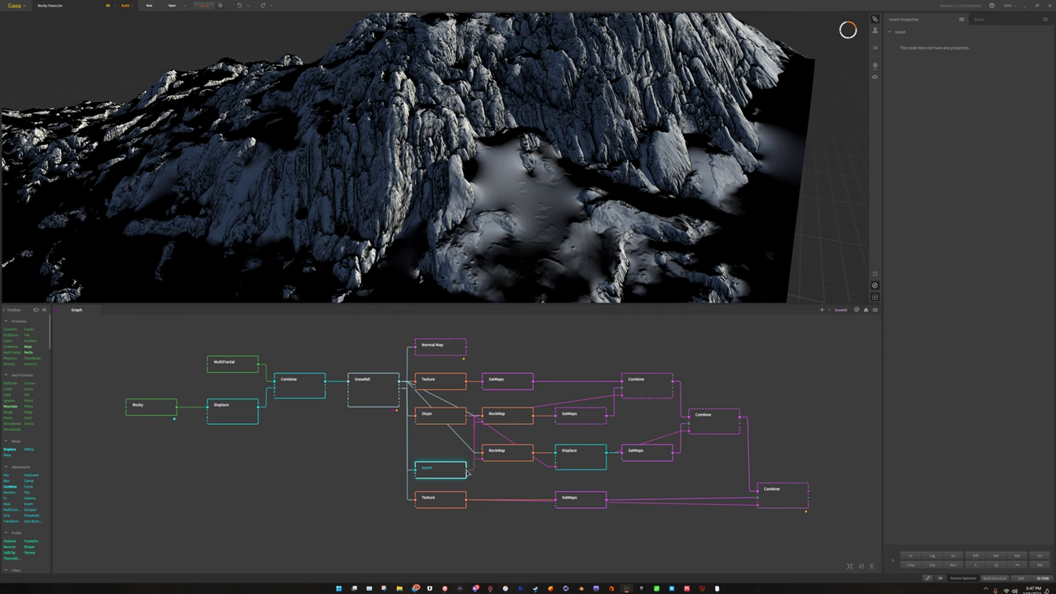
pyautogui.moveTo(483, 462); pyautogui.dragTo(483, 459)
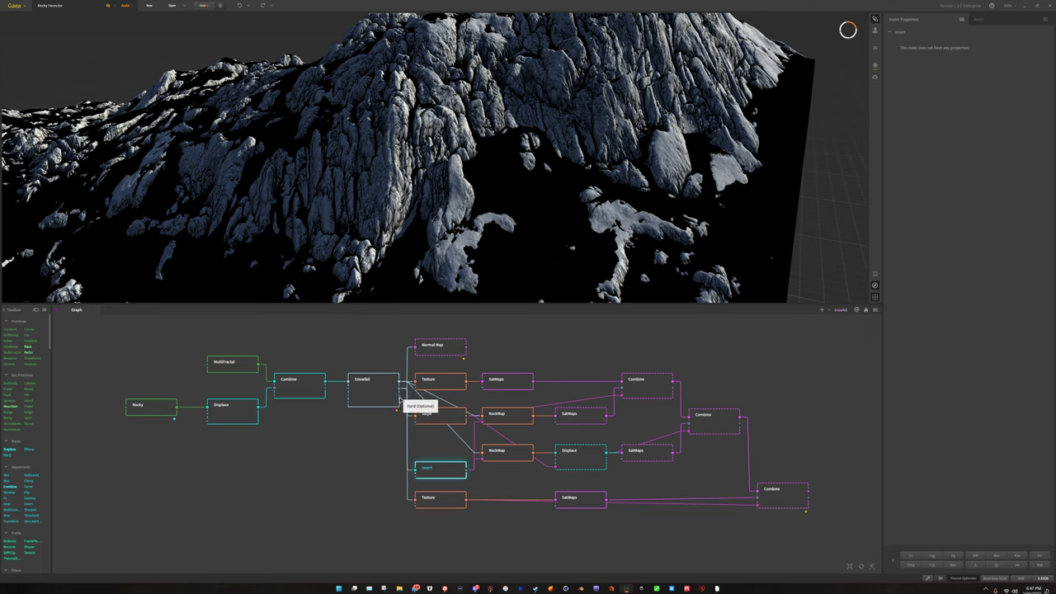
pyautogui.click(435, 415)
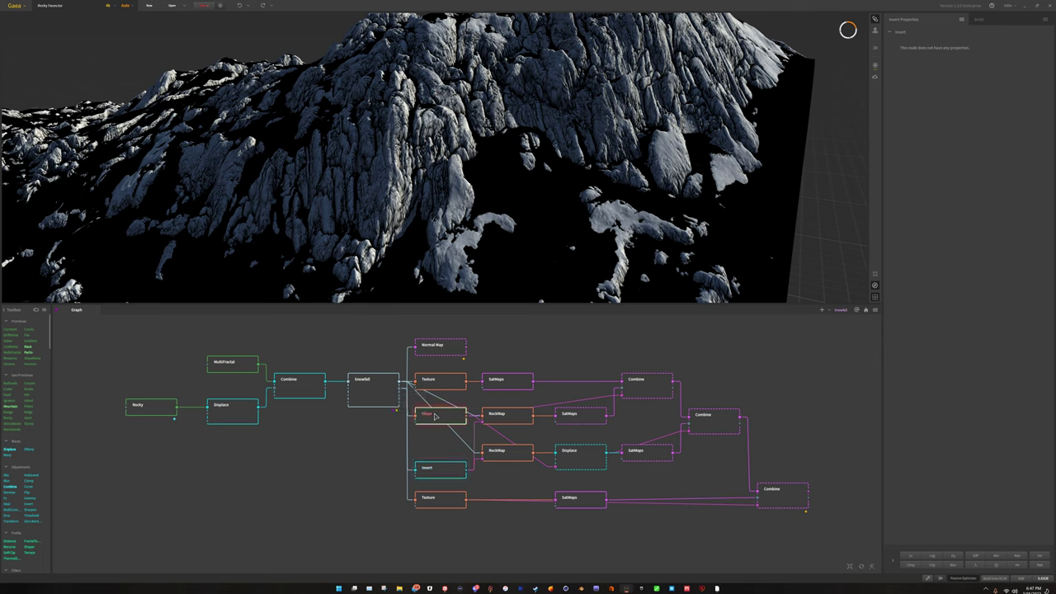
# Step: Move Slope out beneath Snowfall, and connect Invert in its place to the mask inputs of the upper color Combine and the lower branch's Displace
pyautogui.click(505, 417)
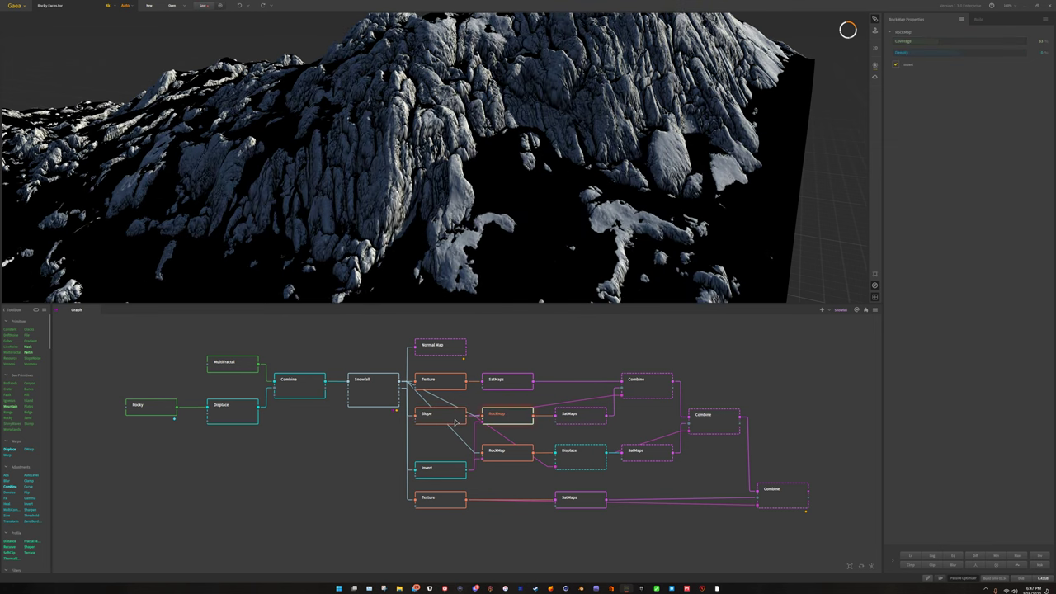
pyautogui.moveTo(455, 422); pyautogui.dragTo(352, 447)
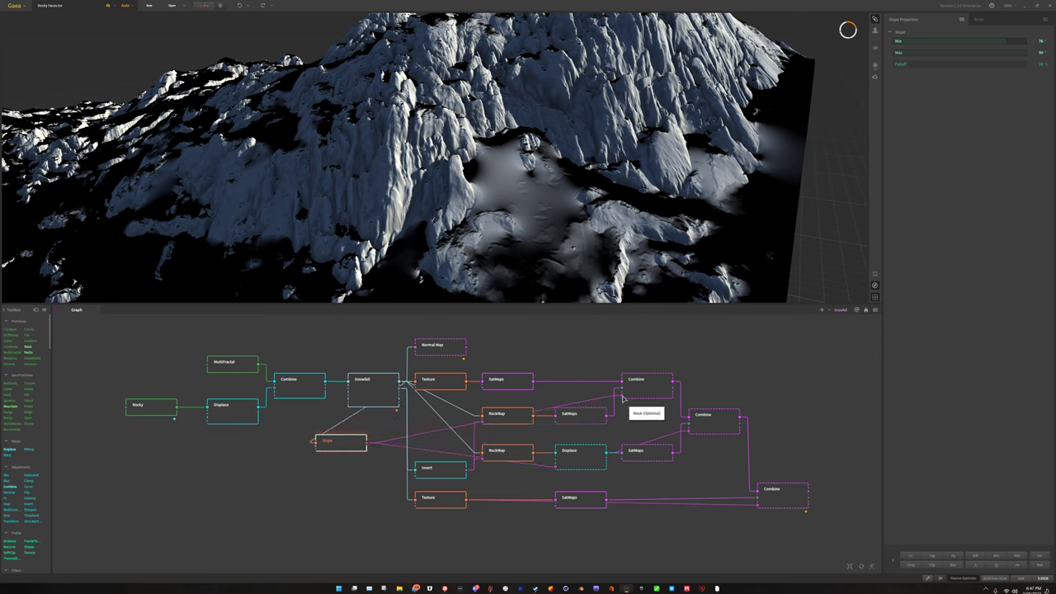
pyautogui.moveTo(623, 399); pyautogui.dragTo(470, 470)
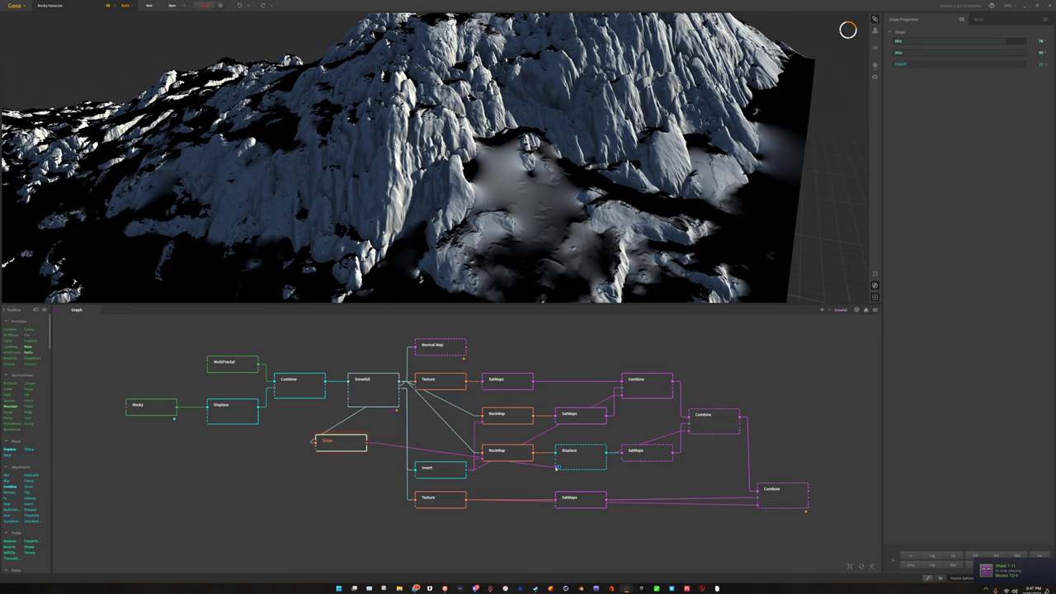
pyautogui.moveTo(557, 468); pyautogui.dragTo(467, 470)
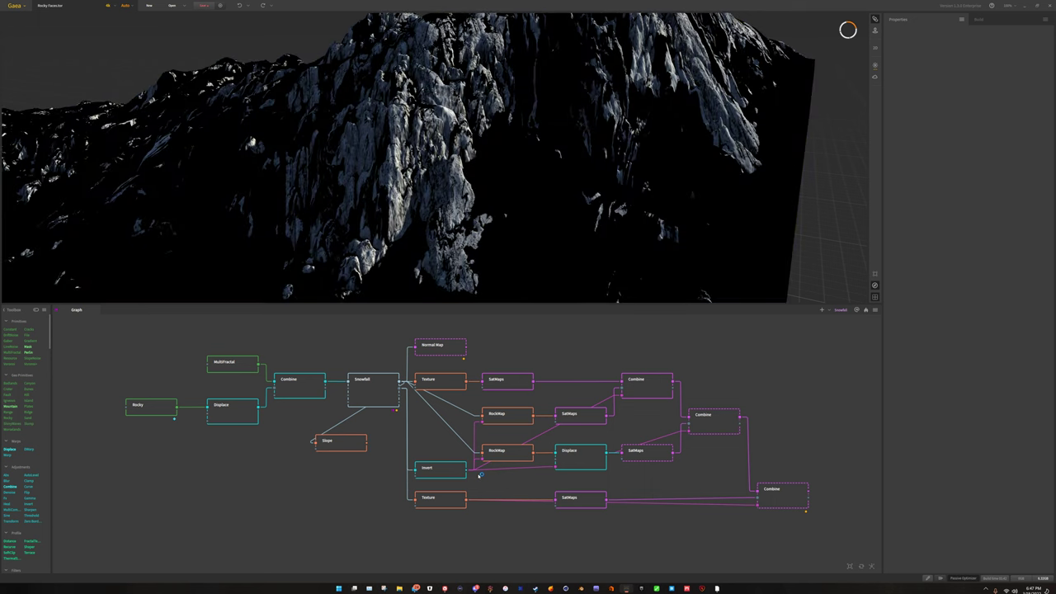
pyautogui.click(444, 469)
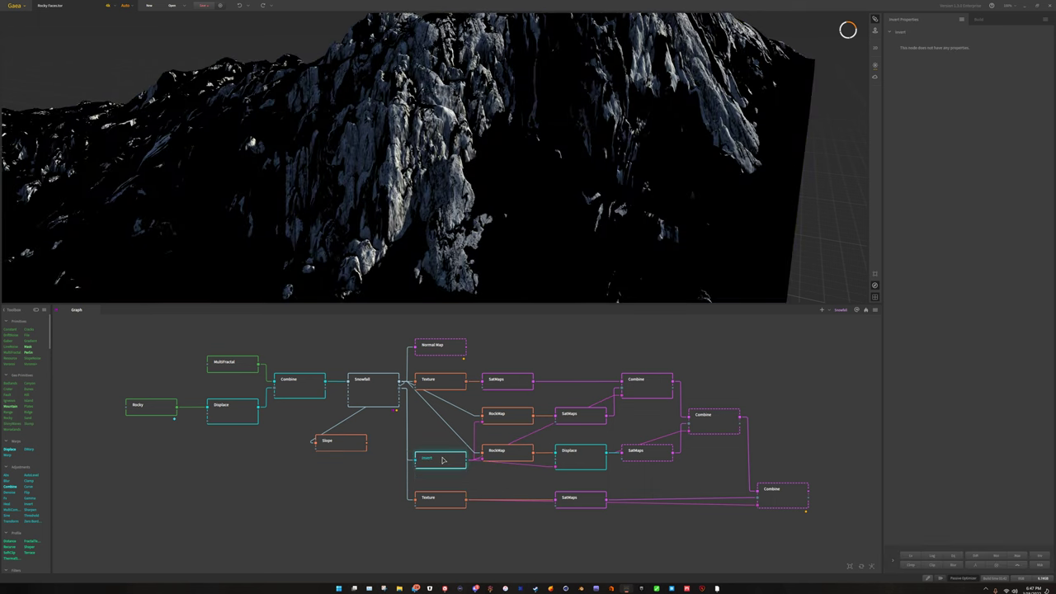
# Step: Preview both RockMap nodes and their branches' SatMaps nodes, and examine the masks and rock coloring on the terrain
pyautogui.click(507, 419)
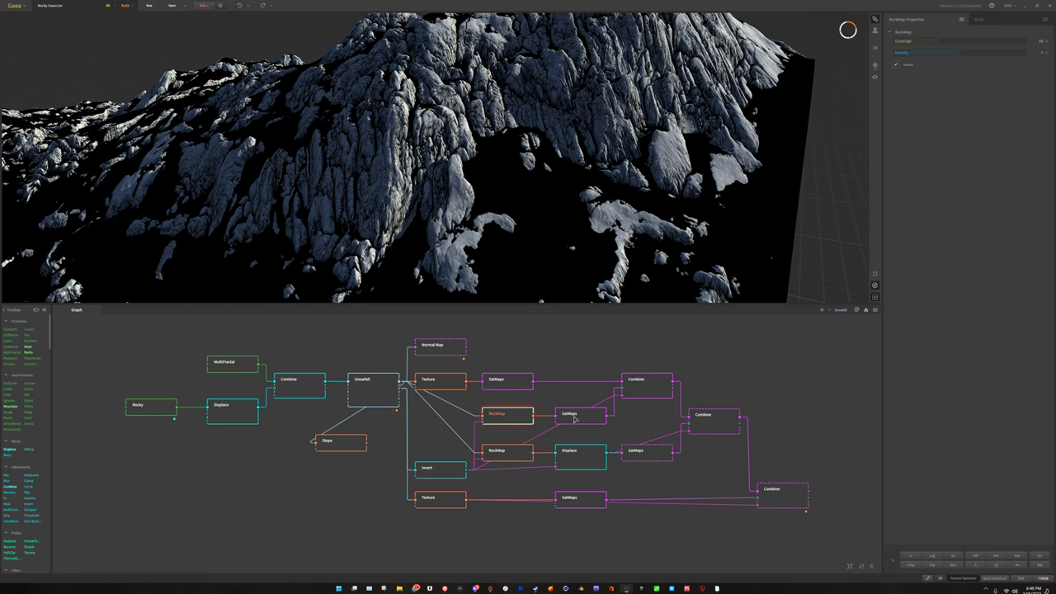
pyautogui.click(575, 420)
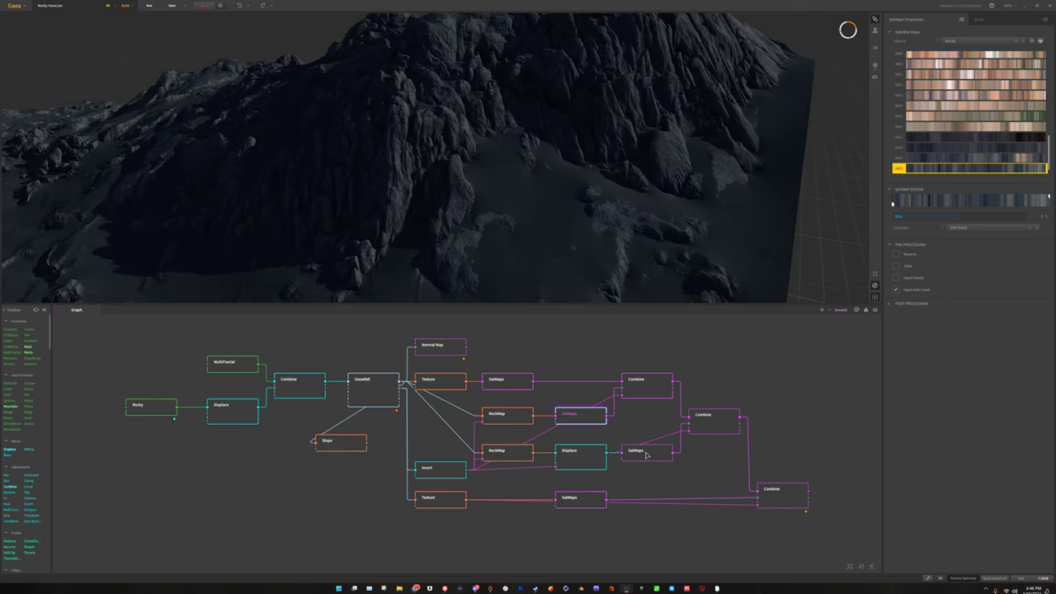
pyautogui.click(647, 453)
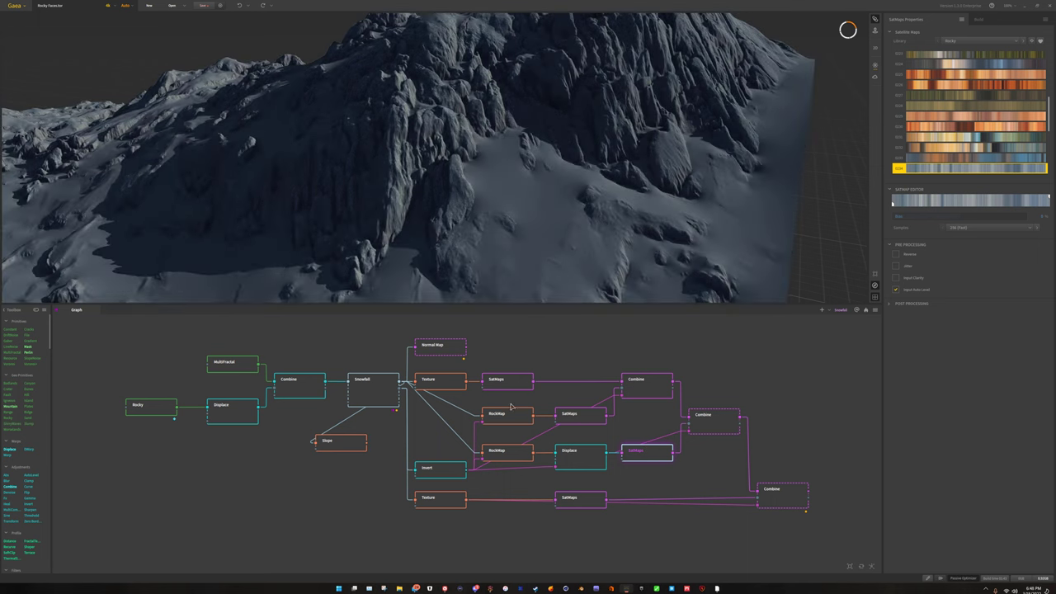
pyautogui.click(511, 410)
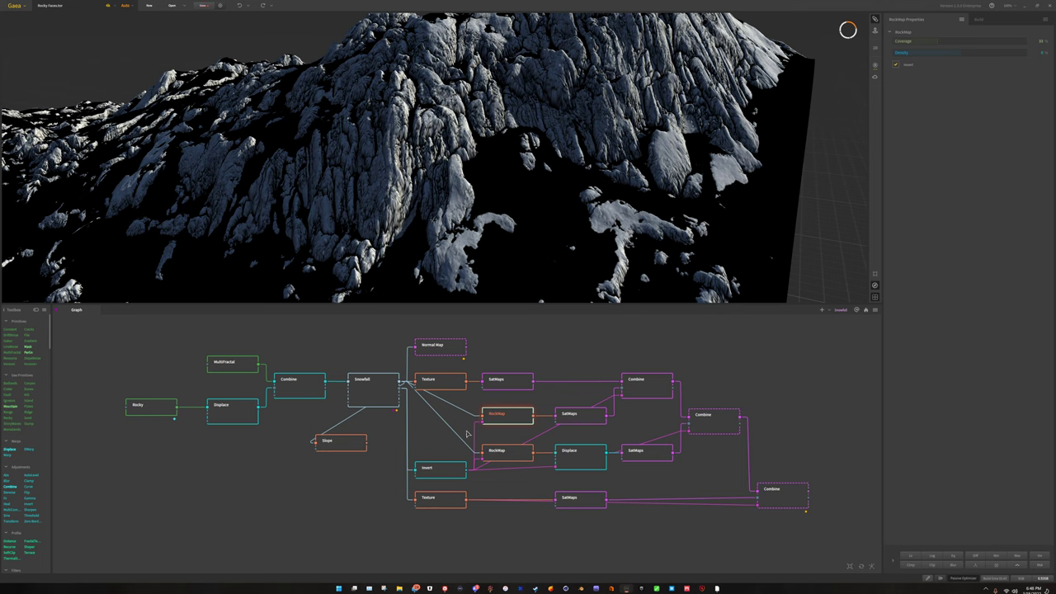
pyautogui.click(515, 455)
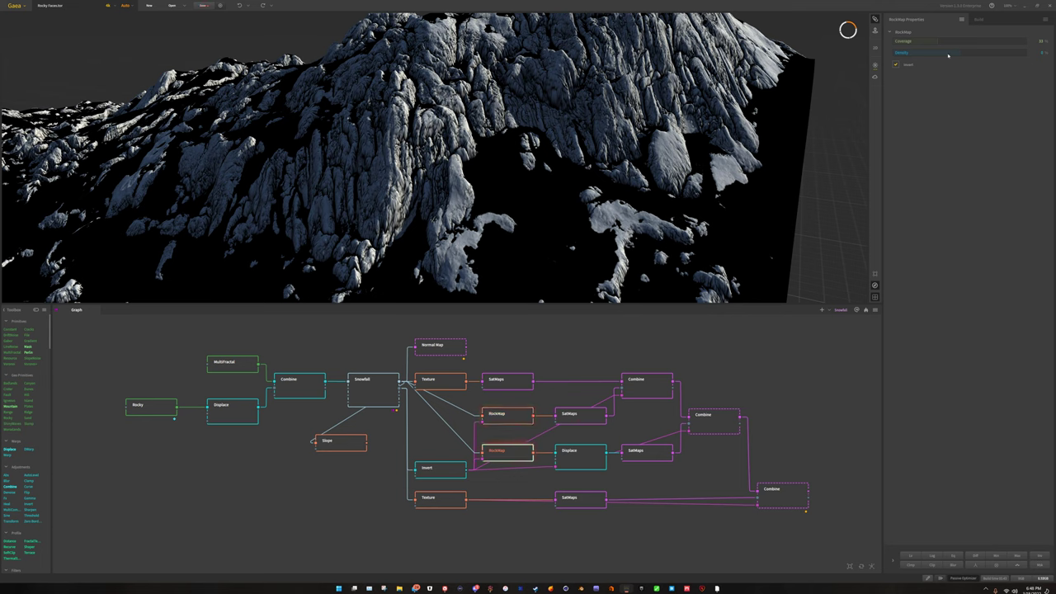
# Step: Preview the Displace node after the lower RockMap and examine its displaced mask up close on the cliffs
pyautogui.click(570, 459)
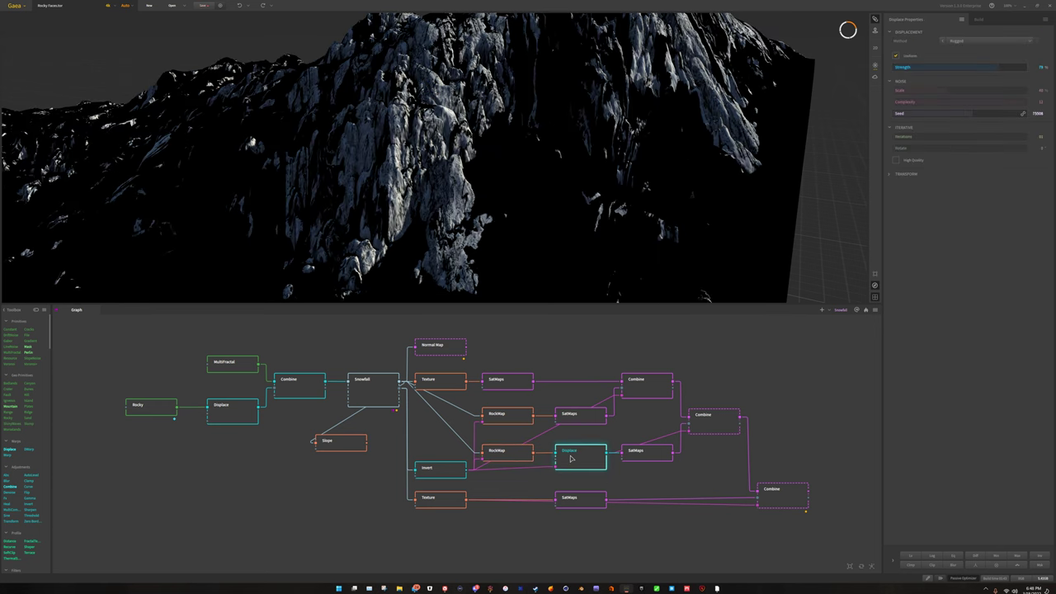
pyautogui.moveTo(508, 217); pyautogui.dragTo(537, 247)
pyautogui.scroll(3, 487, 222)
pyautogui.moveTo(488, 222); pyautogui.dragTo(454, 248)
pyautogui.moveTo(578, 85); pyautogui.dragTo(578, 74)
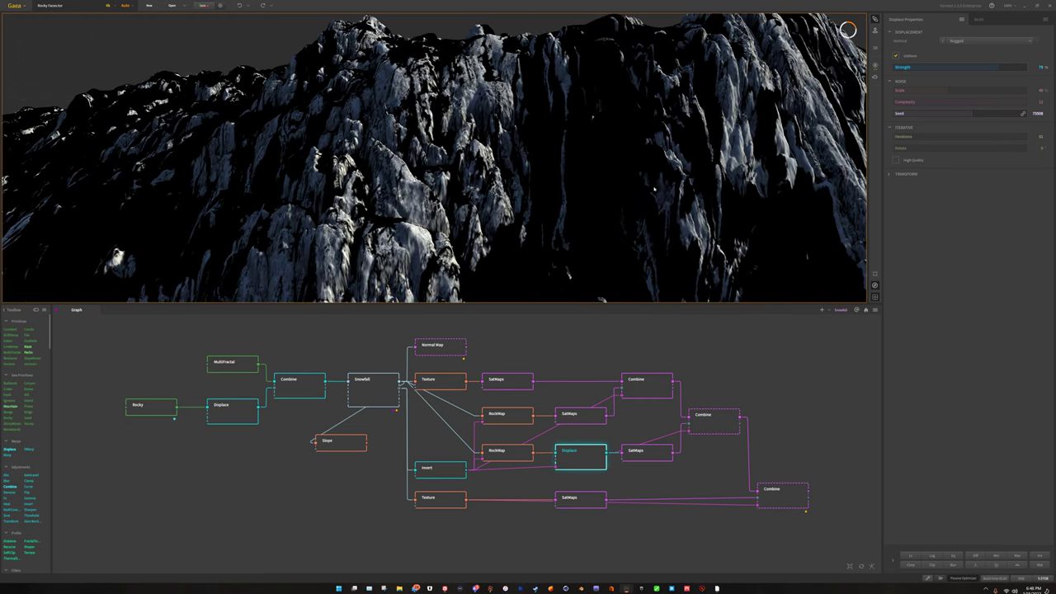
pyautogui.moveTo(435, 221); pyautogui.dragTo(561, 110)
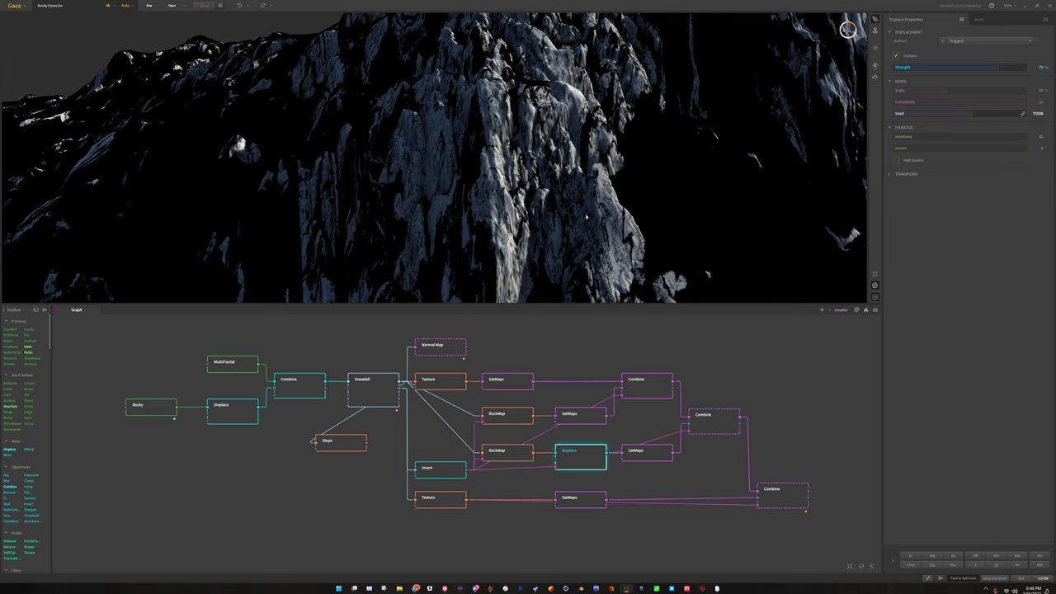
# Step: Preview the SatMaps after Displace and the Combine merging both rock layers, and examine the cliff face coloring up close
pyautogui.click(652, 453)
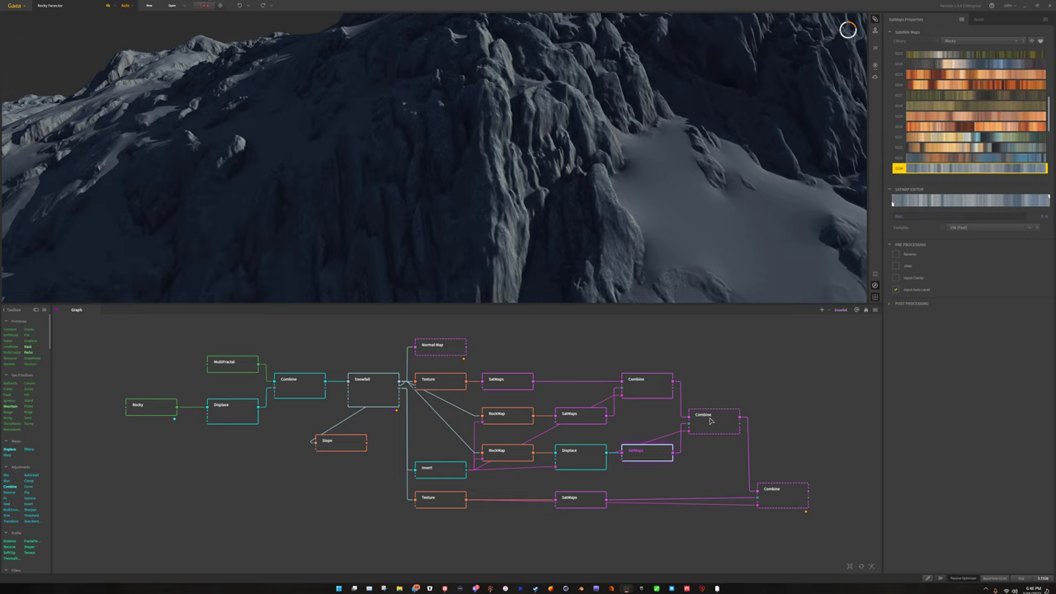
pyautogui.click(710, 421)
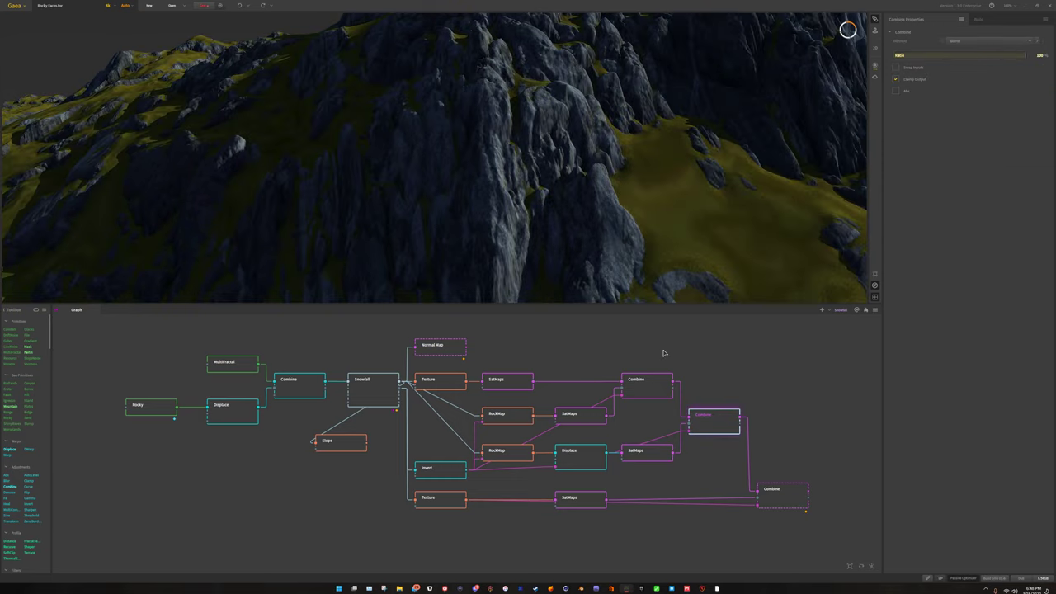
pyautogui.moveTo(626, 298); pyautogui.dragTo(610, 265)
pyautogui.moveTo(816, 289); pyautogui.dragTo(464, 136)
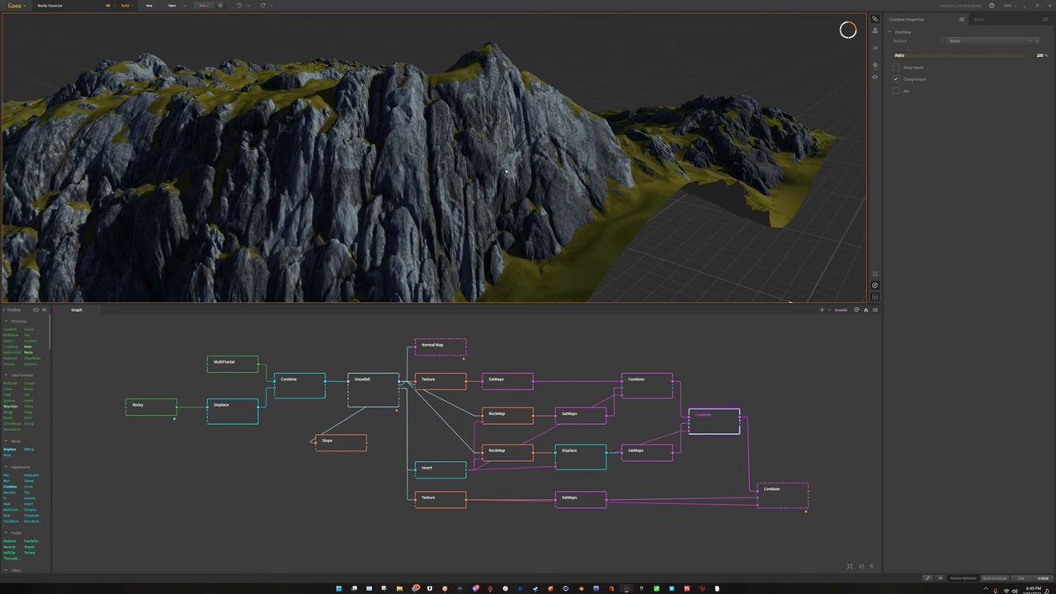
pyautogui.moveTo(506, 171)
pyautogui.mouseDown()
pyautogui.moveTo(475, 180)
pyautogui.moveTo(494, 178)
pyautogui.mouseUp()
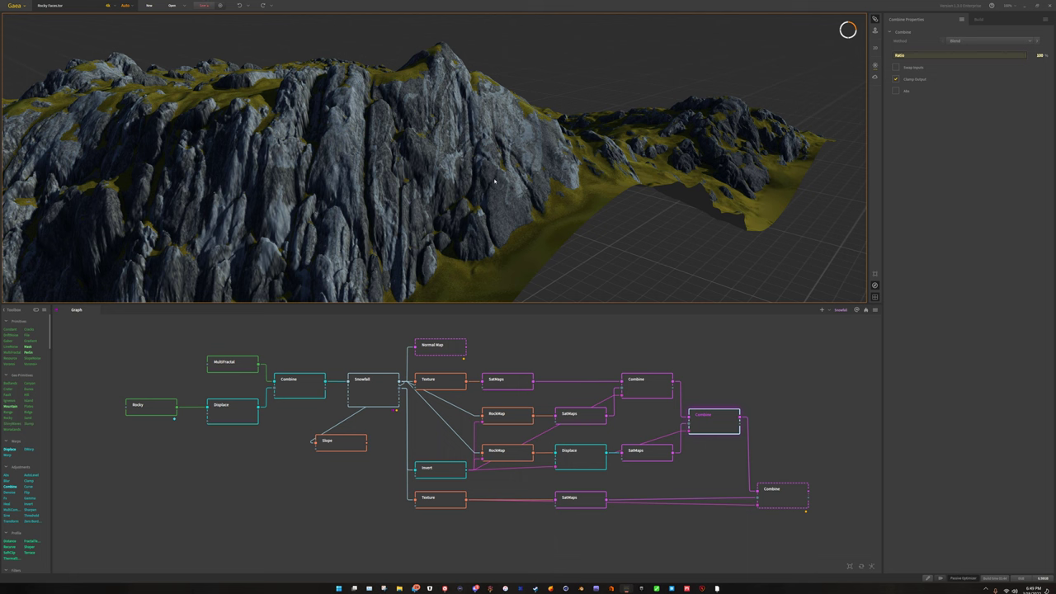
pyautogui.scroll(5, 508, 182)
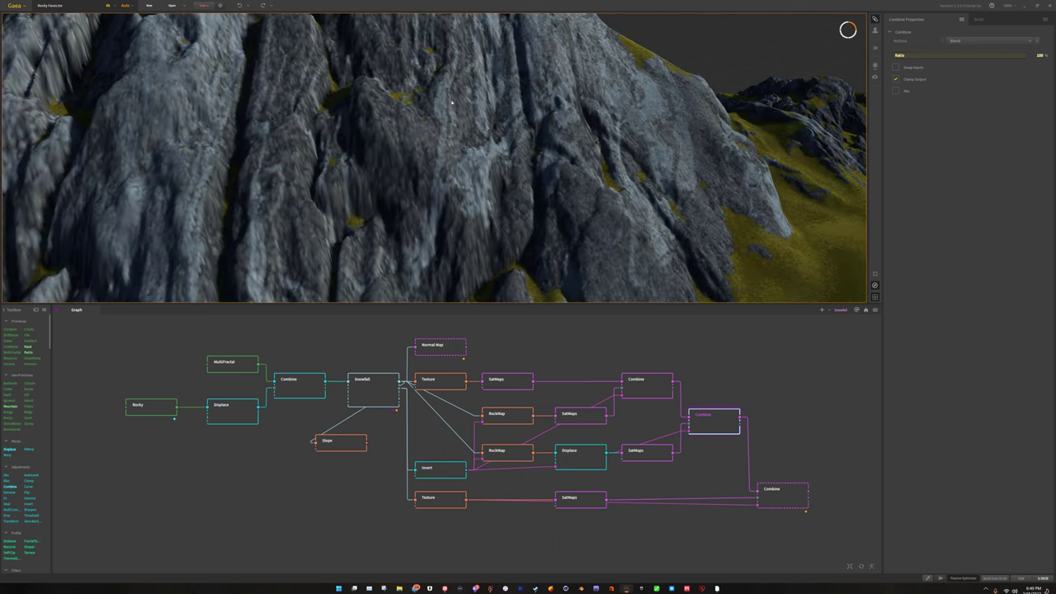
pyautogui.scroll(-4, 434, 216)
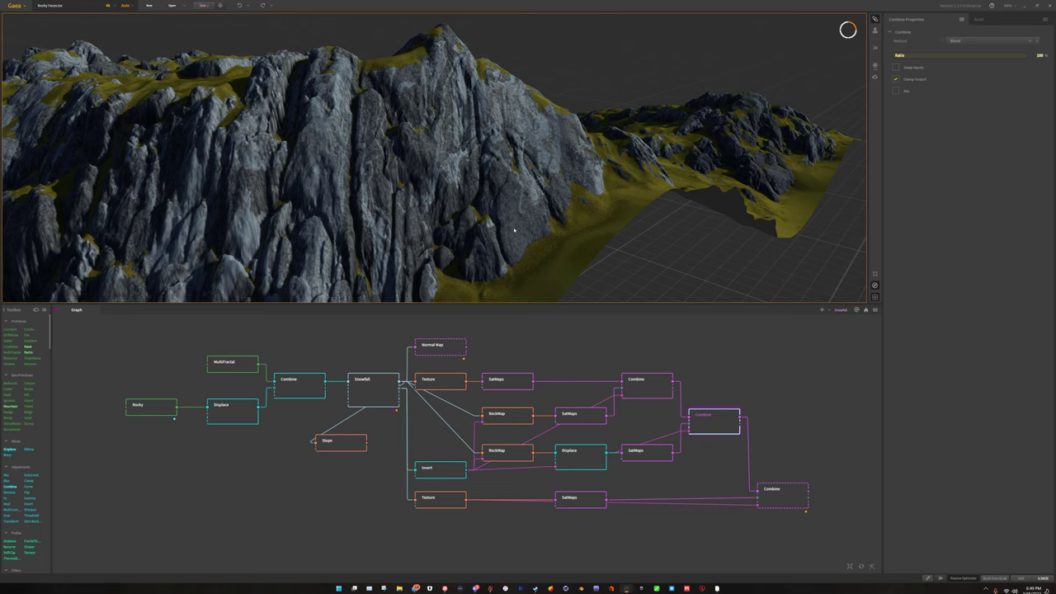
# Step: Examine the combined rock and grass coloring from several sides, including the upper slopes, terrain edge and the ground below the cliffs
pyautogui.moveTo(499, 180); pyautogui.dragTo(459, 195)
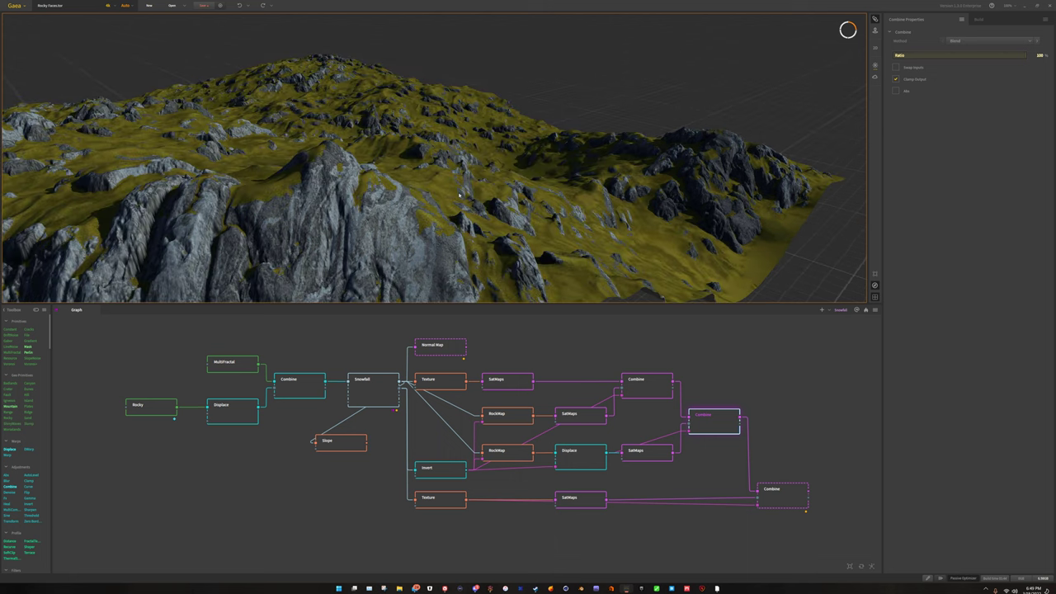
pyautogui.moveTo(628, 211); pyautogui.dragTo(570, 191)
pyautogui.scroll(4, 514, 200)
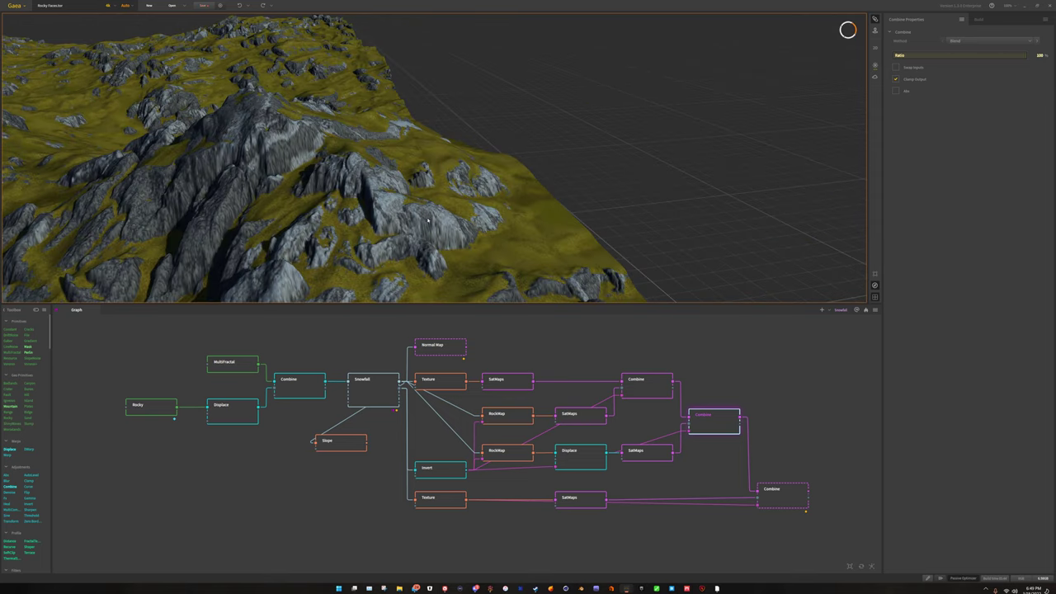
pyautogui.moveTo(297, 152); pyautogui.dragTo(782, 293)
pyautogui.scroll(6, 404, 207)
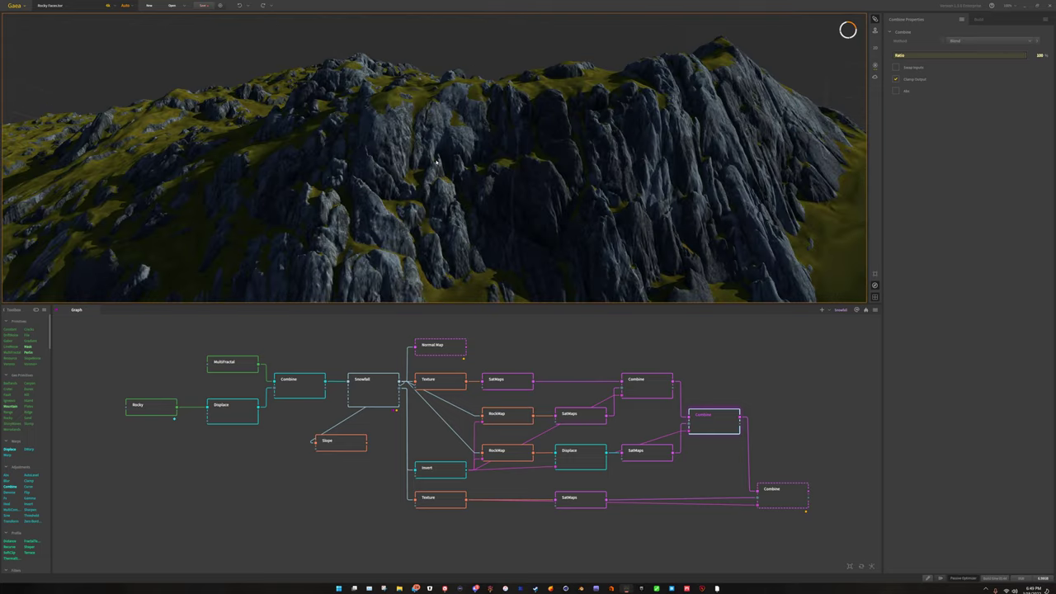
pyautogui.moveTo(405, 207); pyautogui.dragTo(405, 206)
pyautogui.scroll(3, 405, 206)
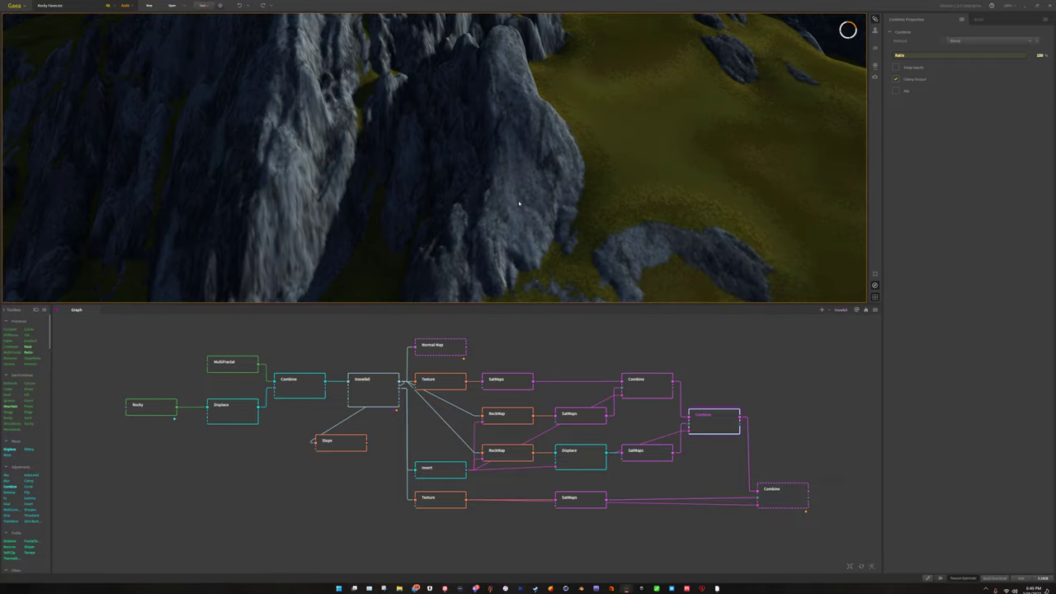
pyautogui.scroll(-6, 519, 203)
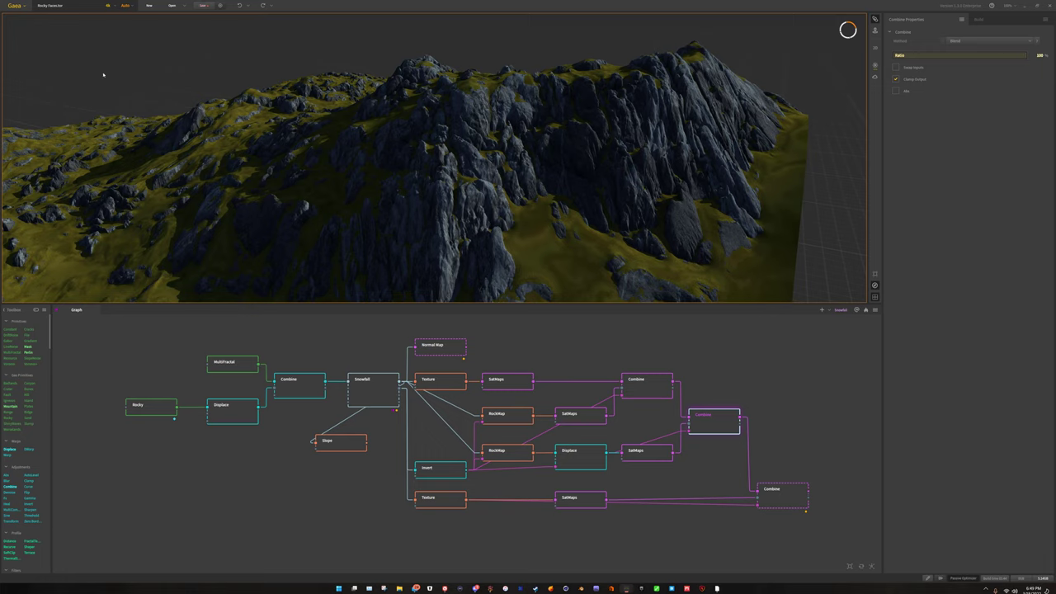
# Step: Open the terrain file Pocked Lava Rock and Lake.tor from the Desktop
pyautogui.click(14, 5)
pyautogui.click(29, 59)
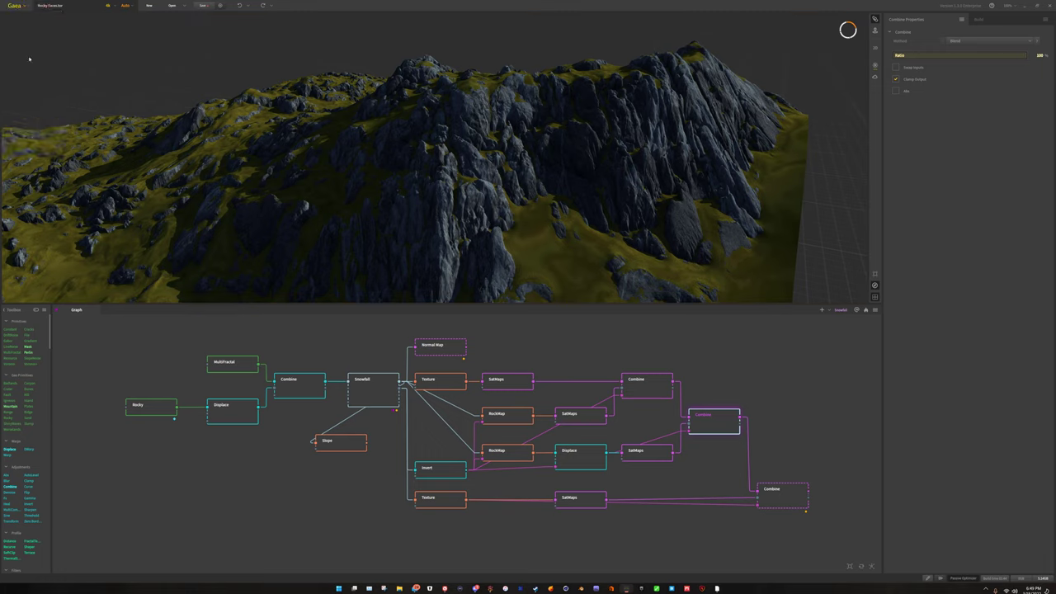
pyautogui.click(13, 6)
pyautogui.click(18, 28)
pyautogui.click(521, 303)
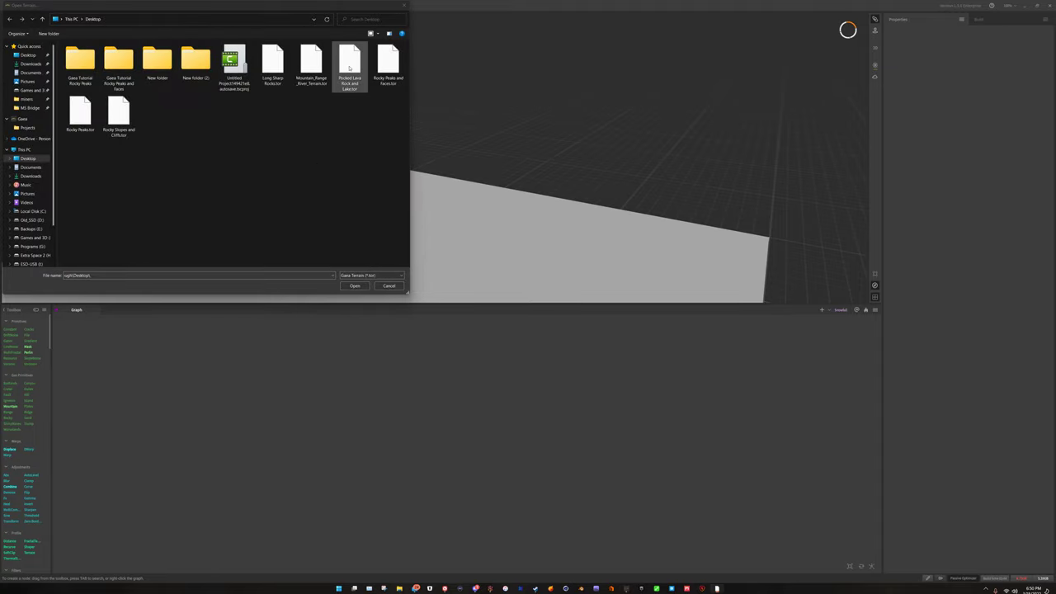
pyautogui.click(350, 69)
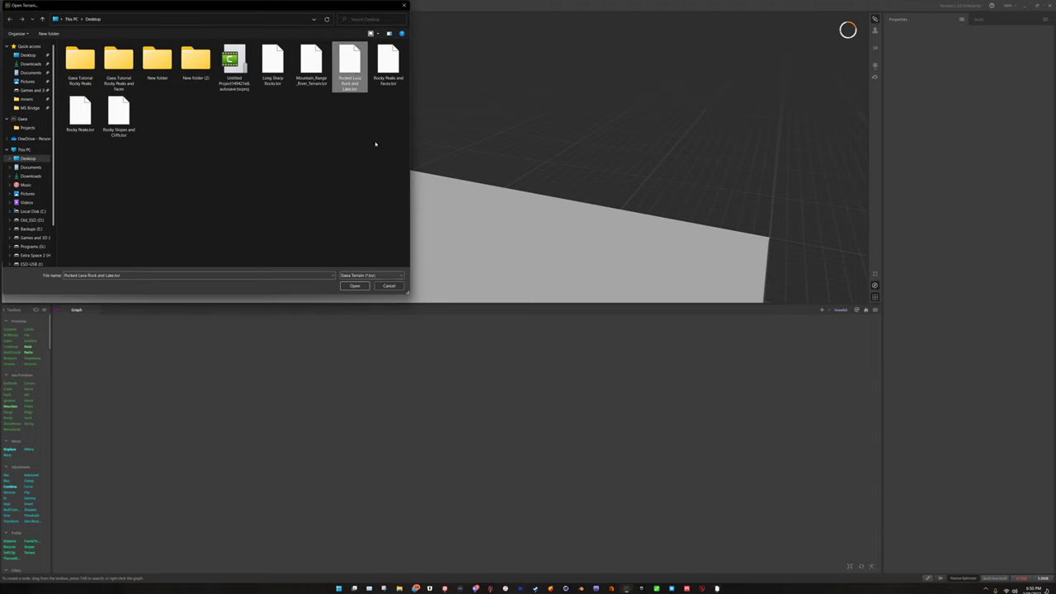
pyautogui.click(354, 287)
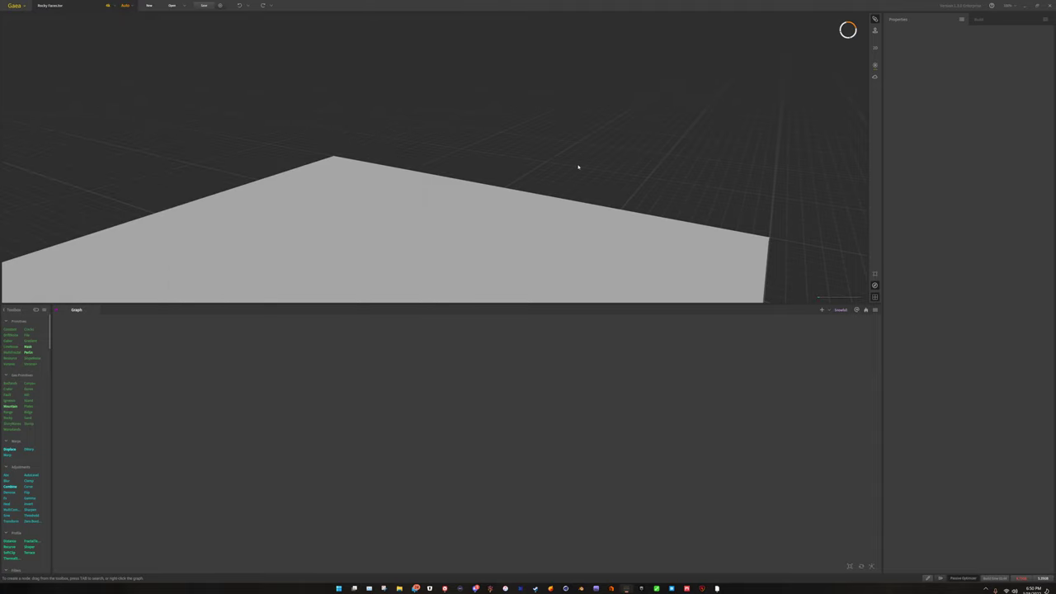
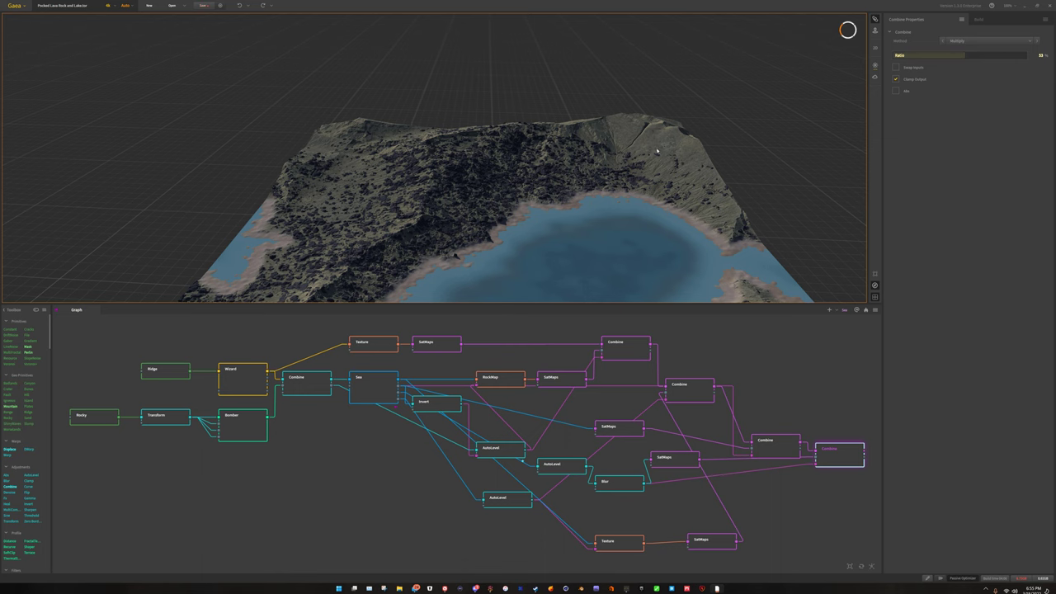
# Step: Examine the dark lava rocks scattered over the ridge, both up close and across the whole terrain
pyautogui.moveTo(590, 177); pyautogui.dragTo(446, 200)
pyautogui.scroll(6, 481, 234)
pyautogui.moveTo(678, 231); pyautogui.dragTo(413, 239)
pyautogui.moveTo(295, 258); pyautogui.dragTo(313, 248)
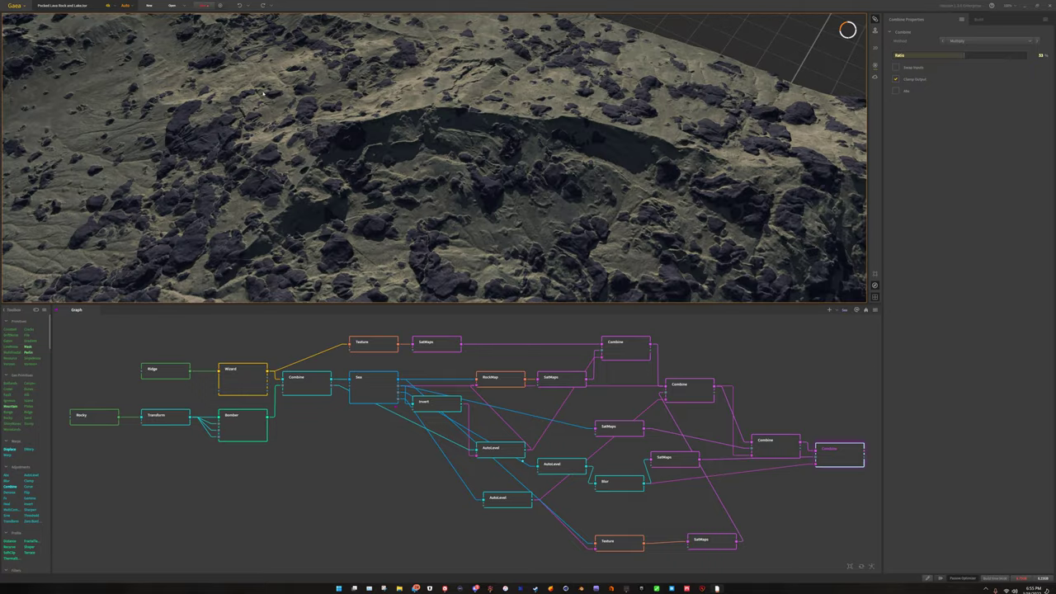
pyautogui.moveTo(521, 147); pyautogui.dragTo(37, 151)
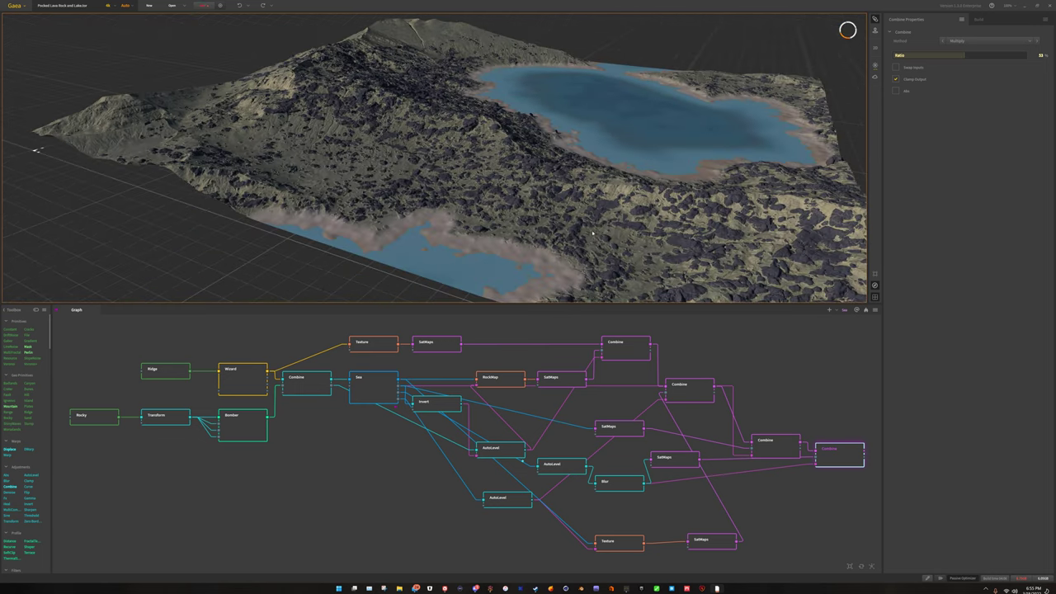
# Step: Examine the rocky ground around the two lakes and the sandy shoreline of the larger lake up close
pyautogui.scroll(-3, 592, 232)
pyautogui.scroll(4, 559, 211)
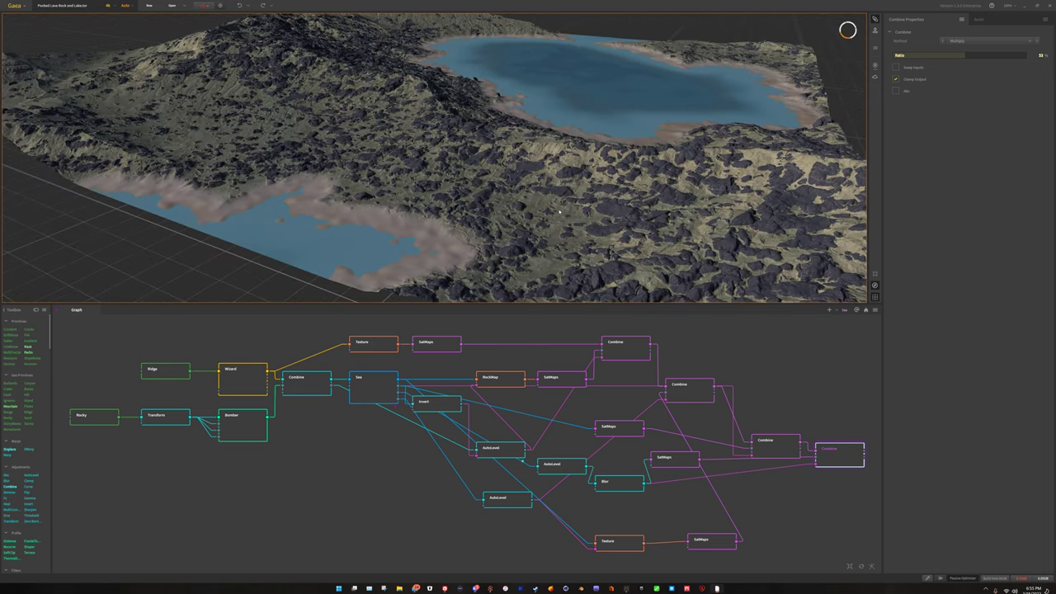
pyautogui.moveTo(573, 239); pyautogui.dragTo(642, 268)
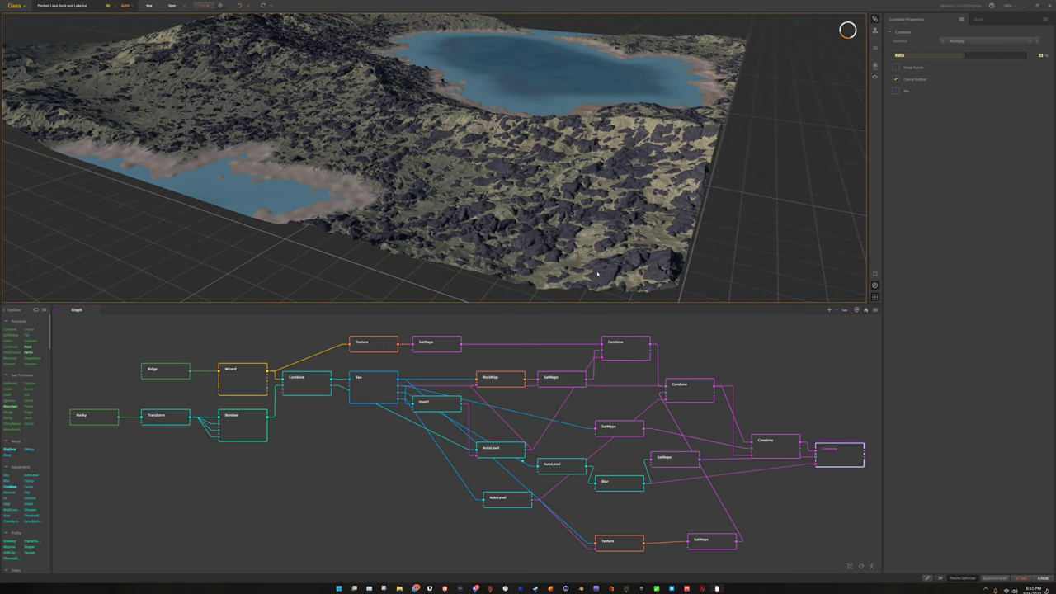
pyautogui.moveTo(592, 244); pyautogui.dragTo(517, 163)
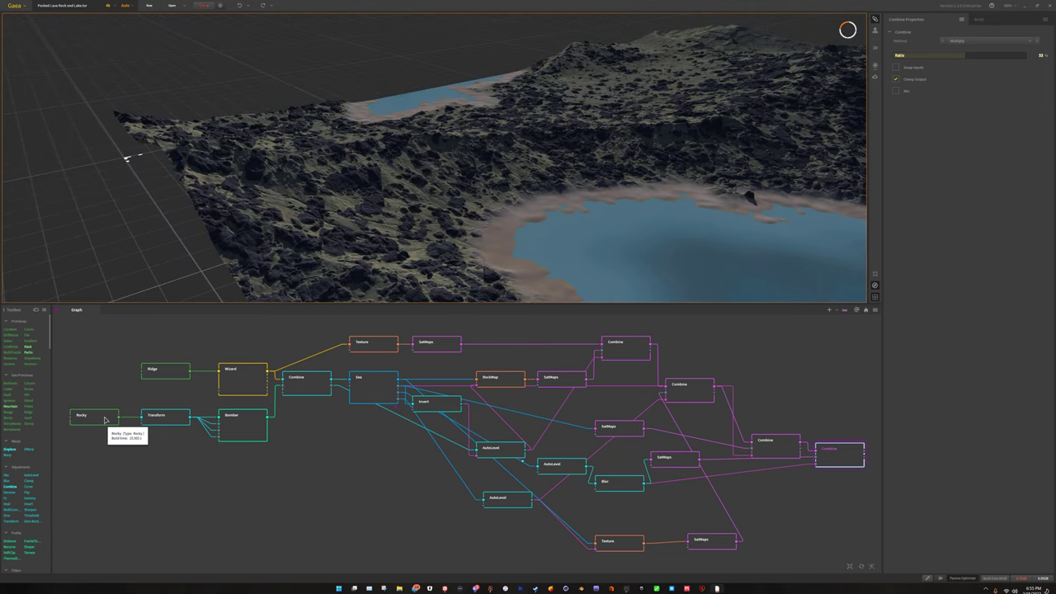
pyautogui.moveTo(746, 194); pyautogui.dragTo(594, 87, button='middle')
pyautogui.scroll(3, 513, 130)
pyautogui.moveTo(594, 88); pyautogui.dragTo(532, 184)
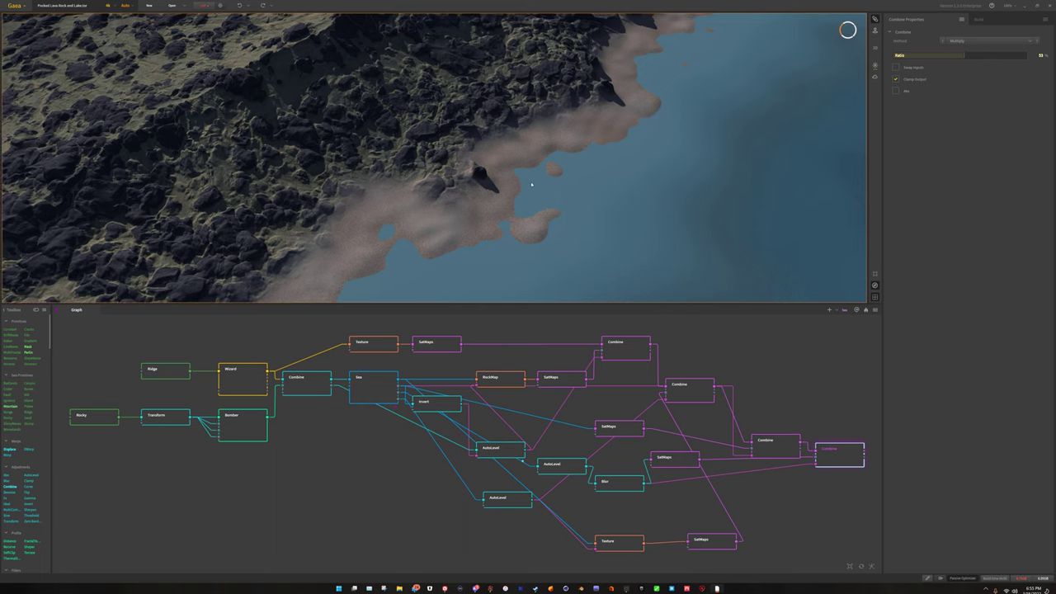
# Step: Preview the Ridge node and examine the base mountain shape from several sides
pyautogui.scroll(-6, 533, 184)
pyautogui.moveTo(671, 185); pyautogui.dragTo(495, 124)
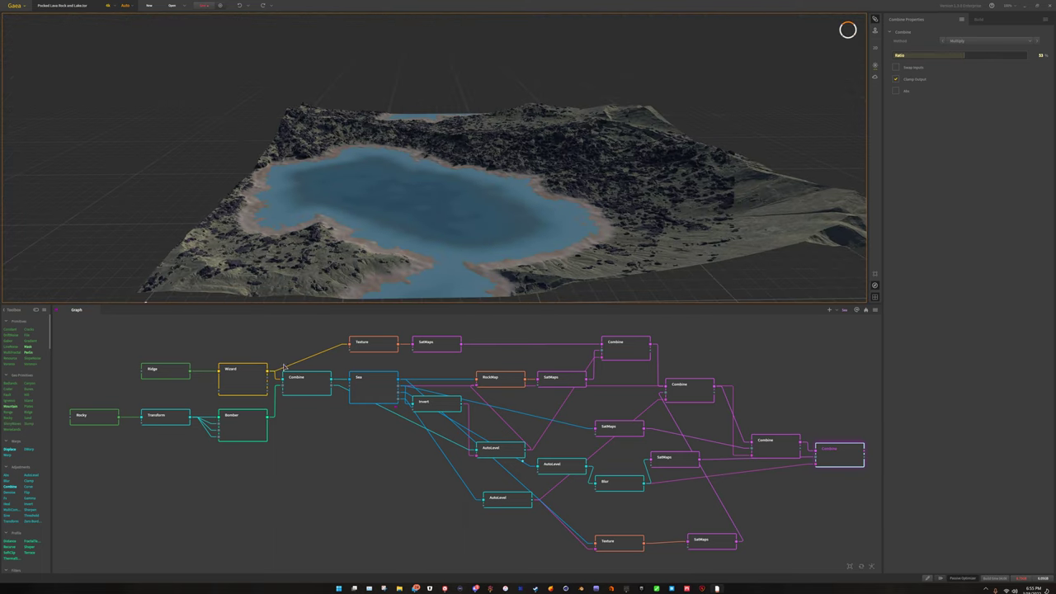
pyautogui.click(157, 375)
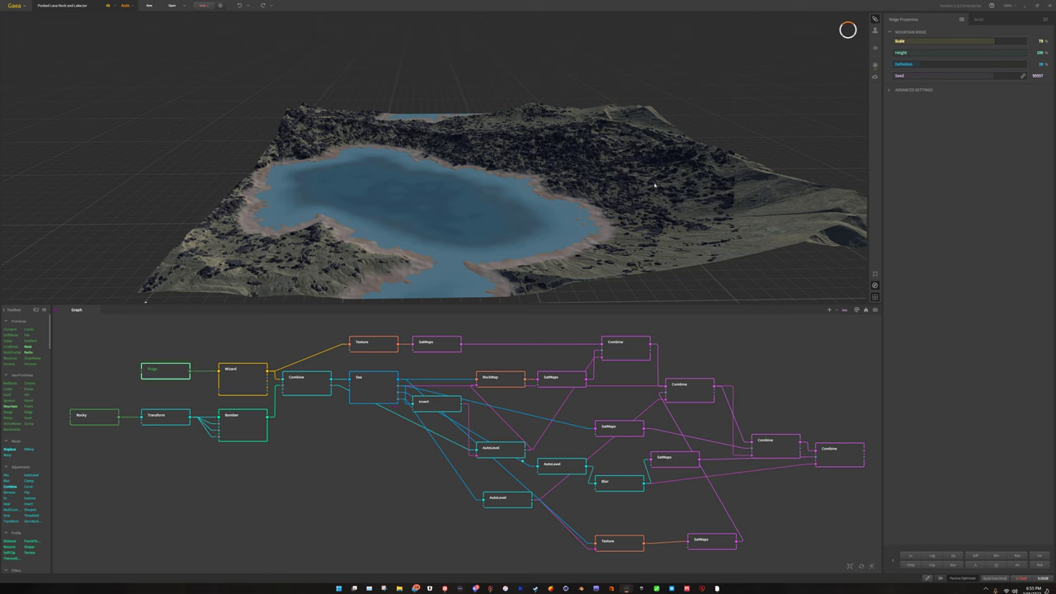
pyautogui.moveTo(564, 204)
pyautogui.mouseDown()
pyautogui.moveTo(495, 239)
pyautogui.moveTo(346, 248)
pyautogui.moveTo(297, 149)
pyautogui.moveTo(549, 177)
pyautogui.moveTo(559, 209)
pyautogui.moveTo(559, 189)
pyautogui.mouseUp()
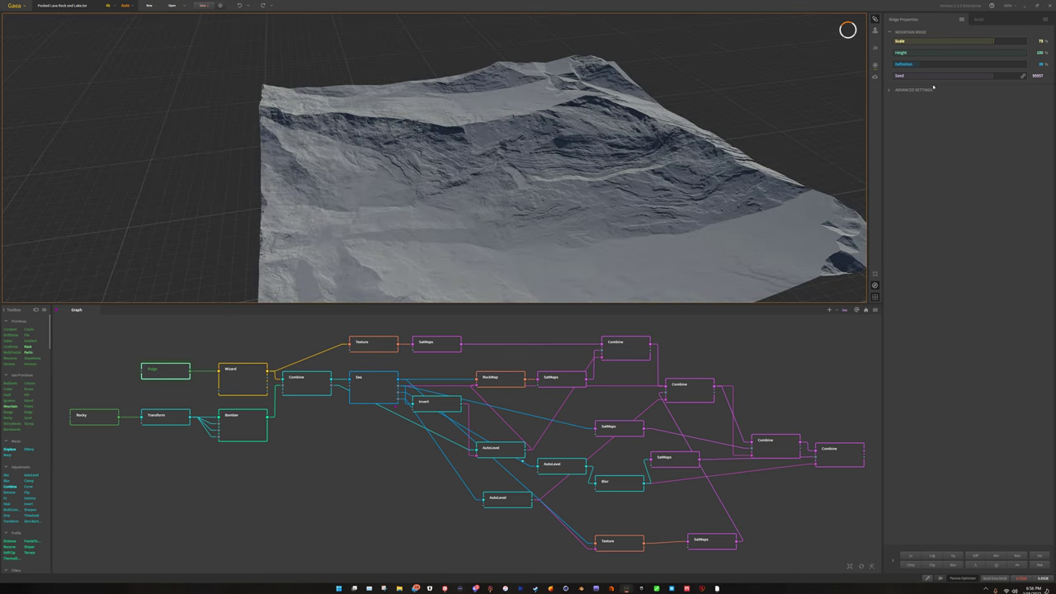
pyautogui.moveTo(647, 170); pyautogui.dragTo(675, 109)
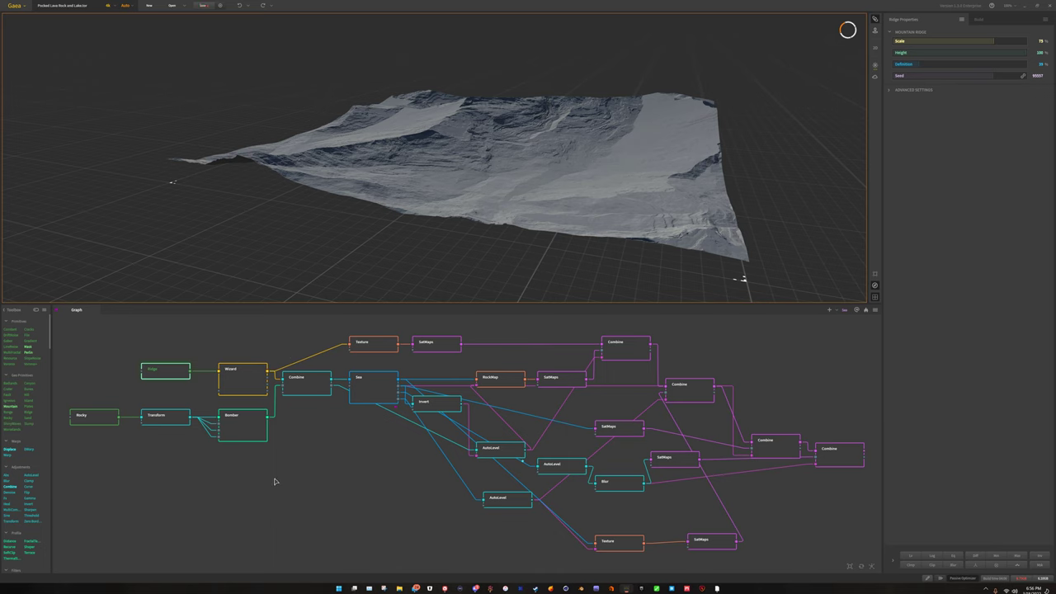
# Step: Preview the Rocky node and examine the rock surface it generates
pyautogui.moveTo(271, 473); pyautogui.dragTo(348, 475, button='middle')
pyautogui.click(168, 420)
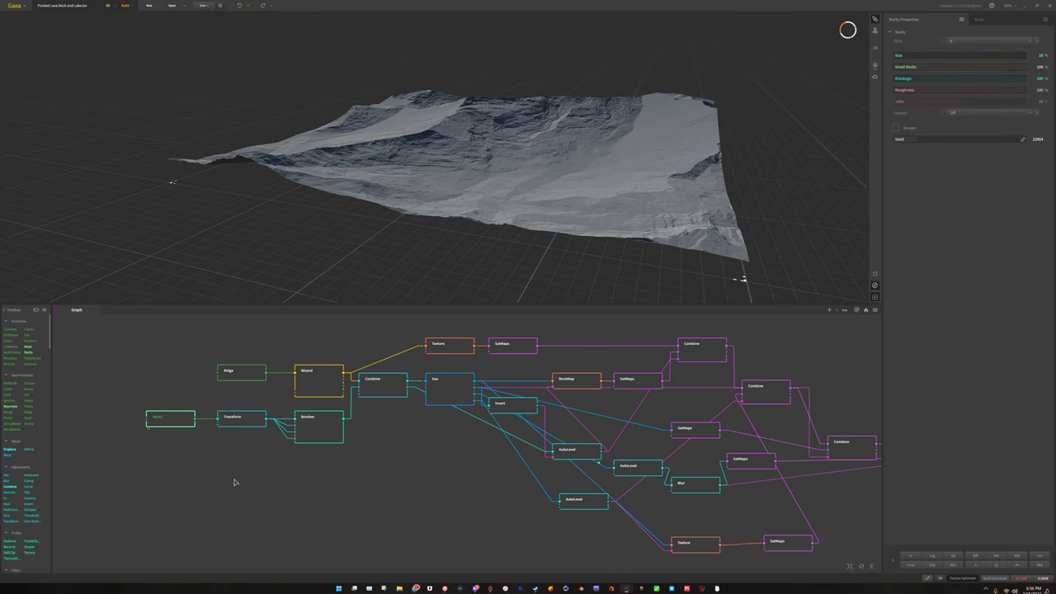
pyautogui.moveTo(498, 190); pyautogui.dragTo(465, 193)
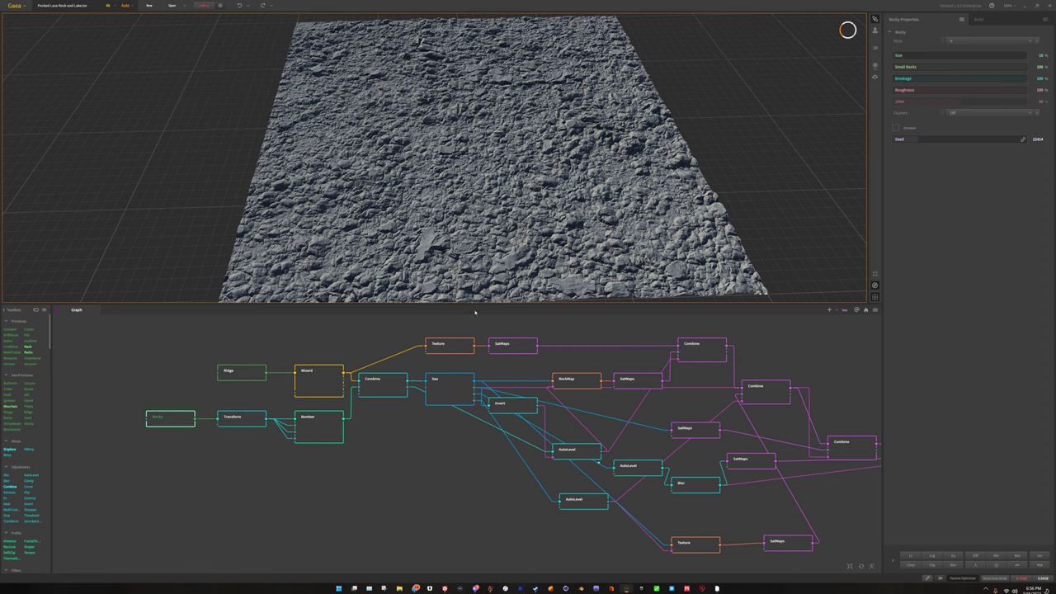
pyautogui.moveTo(498, 178); pyautogui.dragTo(502, 160)
# Step: Examine the Transform node's scale and rotation of the rock patch and compare it with the Rocky node's output
pyautogui.click(240, 420)
pyautogui.moveTo(506, 214); pyautogui.dragTo(508, 179)
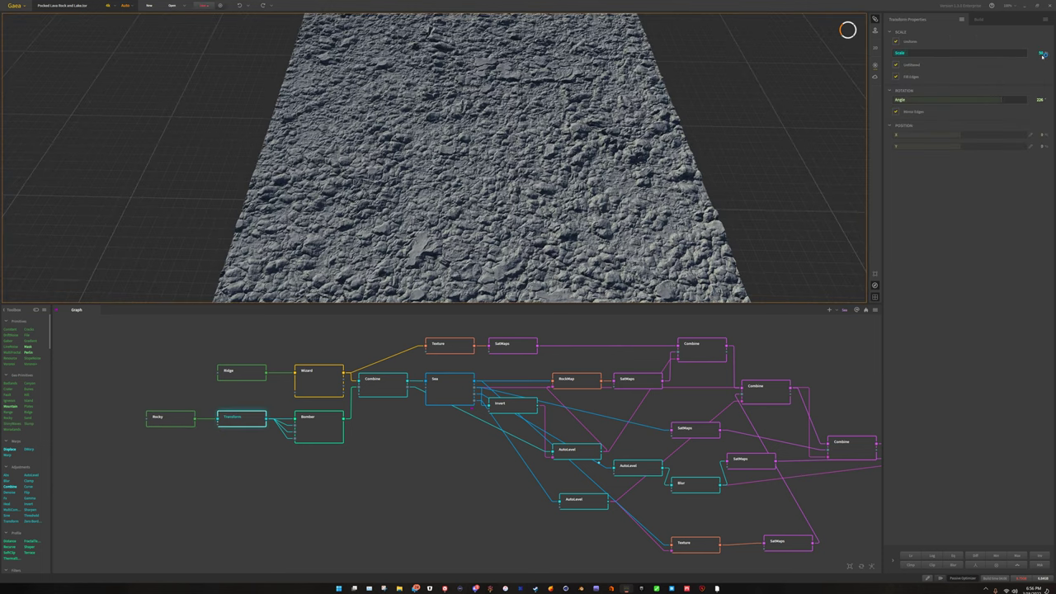
pyautogui.moveTo(1043, 55); pyautogui.dragTo(1039, 56)
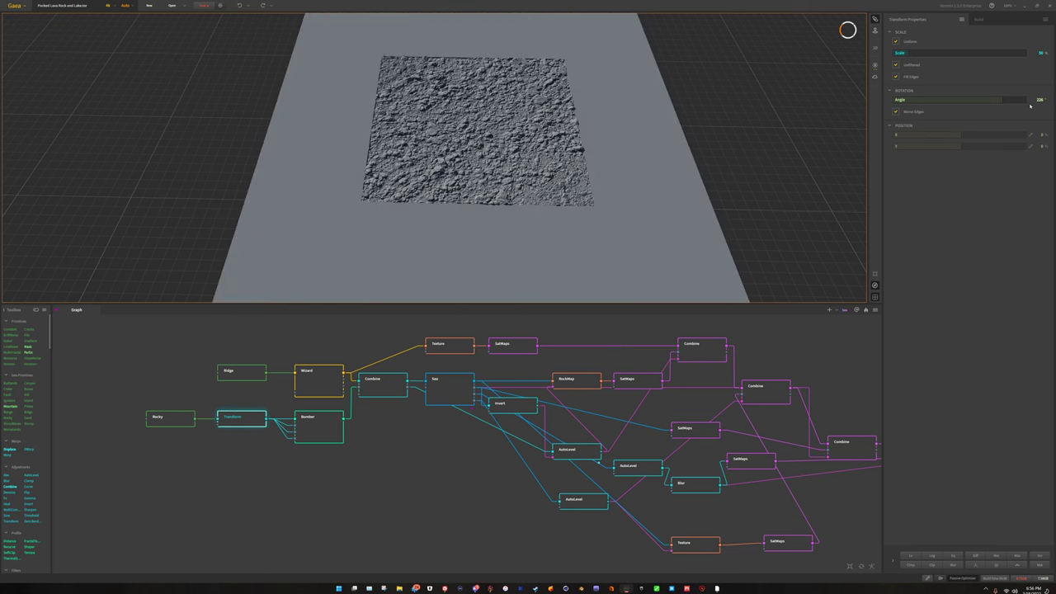
pyautogui.moveTo(470, 146); pyautogui.dragTo(471, 133)
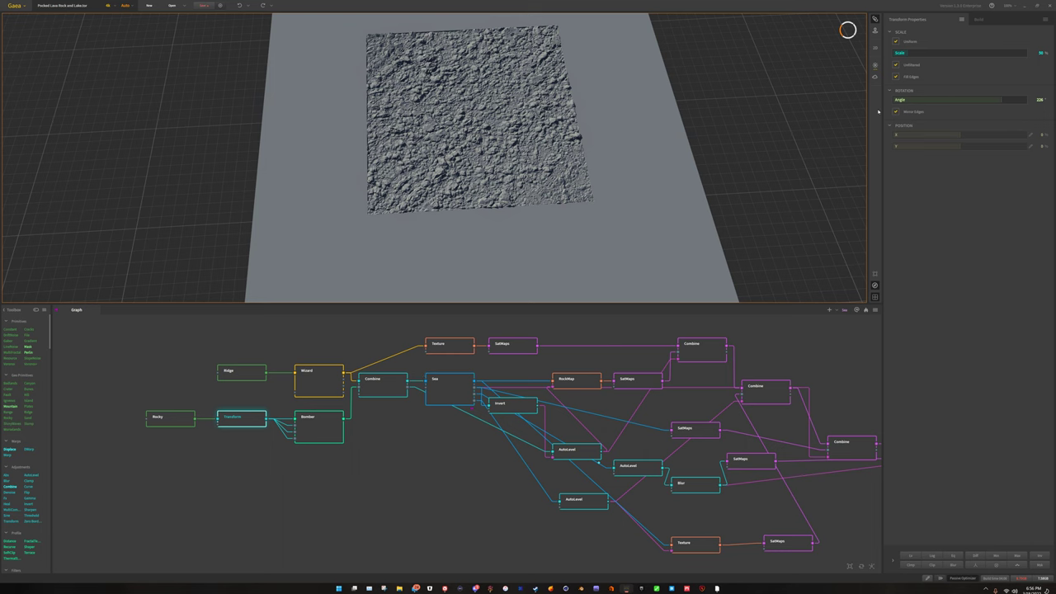
pyautogui.scroll(5, 477, 178)
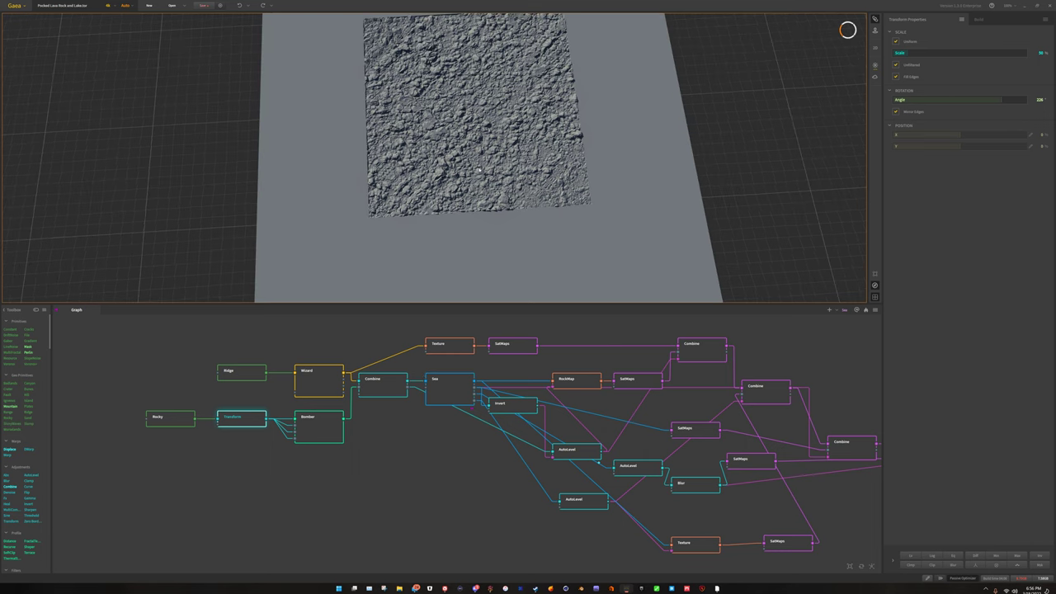
pyautogui.moveTo(475, 175)
pyautogui.mouseDown()
pyautogui.moveTo(452, 176)
pyautogui.moveTo(475, 194)
pyautogui.mouseUp()
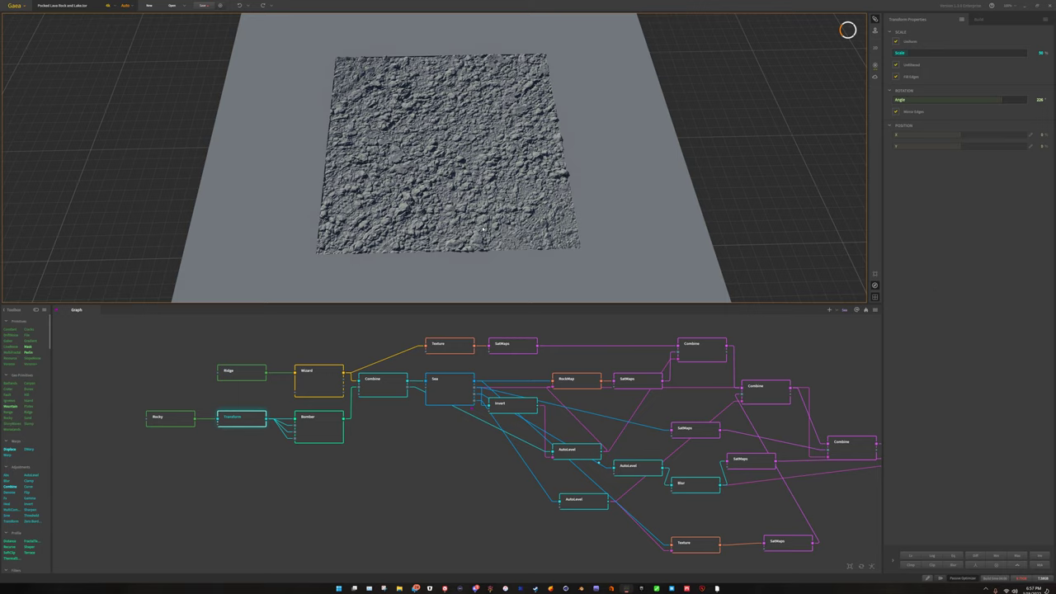
pyautogui.click(171, 419)
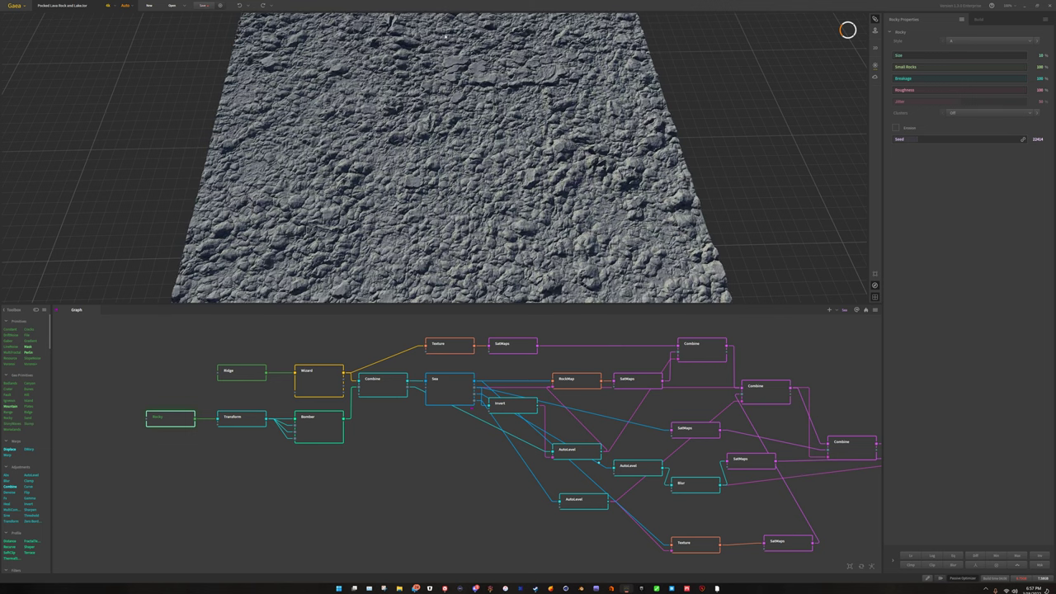
pyautogui.click(241, 420)
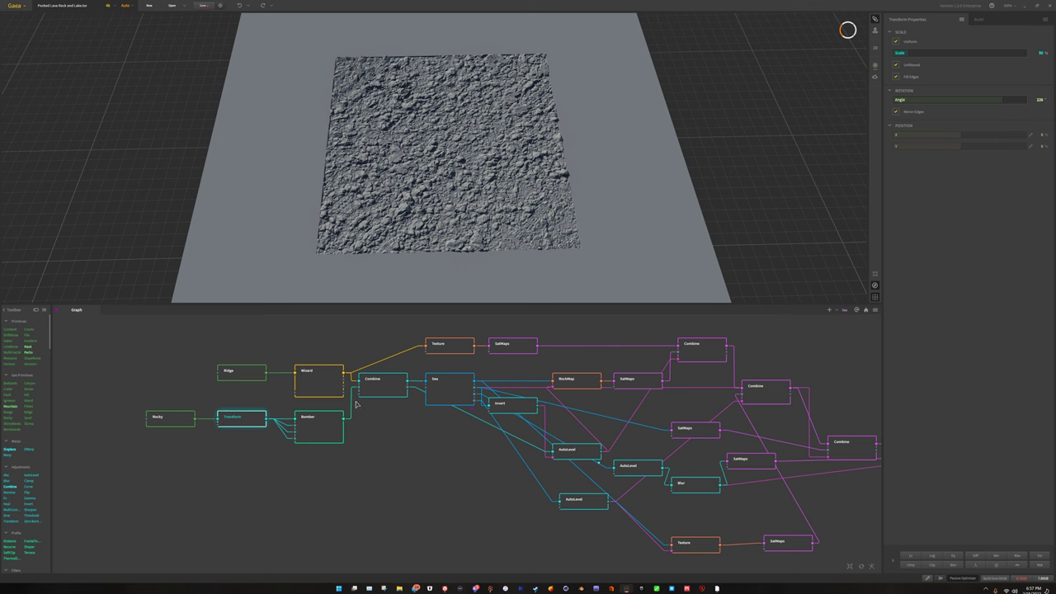
# Step: Preview the Bomber node and examine how it scatters the rock patch across the whole terrain
pyautogui.click(327, 432)
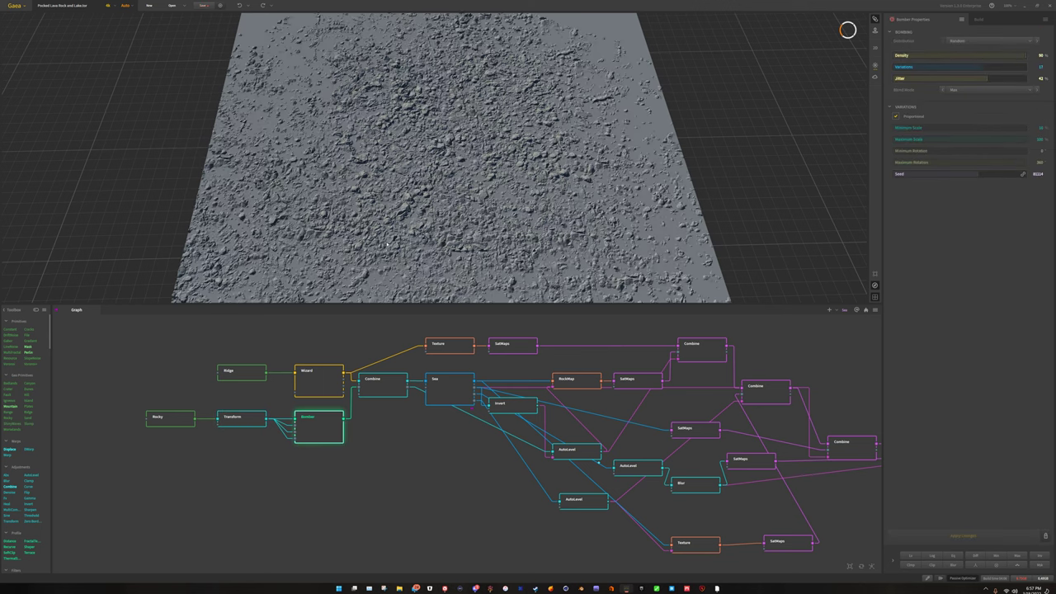
pyautogui.moveTo(644, 64); pyautogui.dragTo(547, 143)
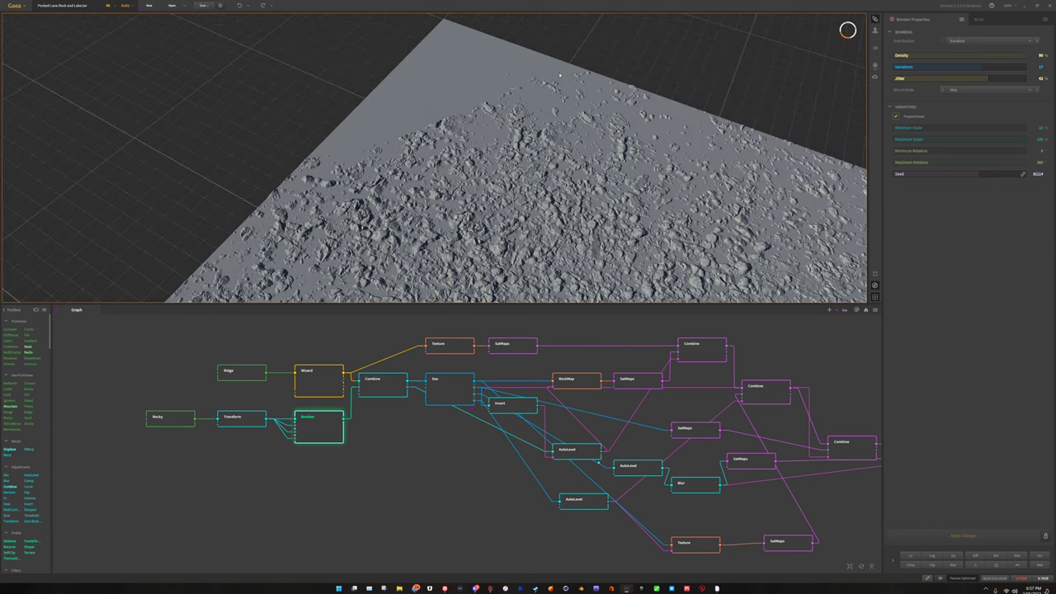
pyautogui.moveTo(560, 75); pyautogui.dragTo(411, 95)
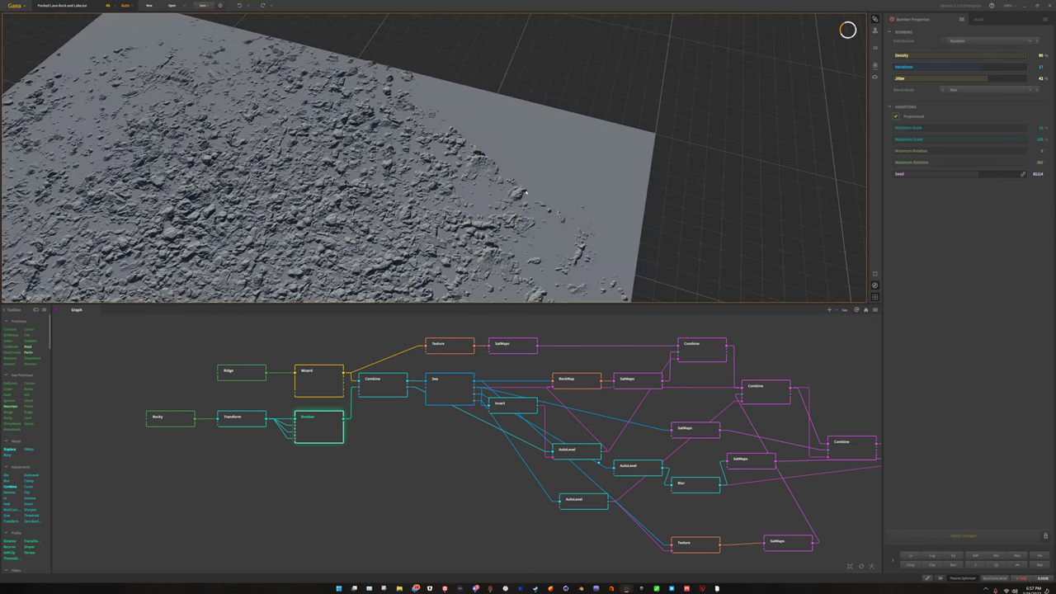
pyautogui.moveTo(372, 224); pyautogui.dragTo(507, 170)
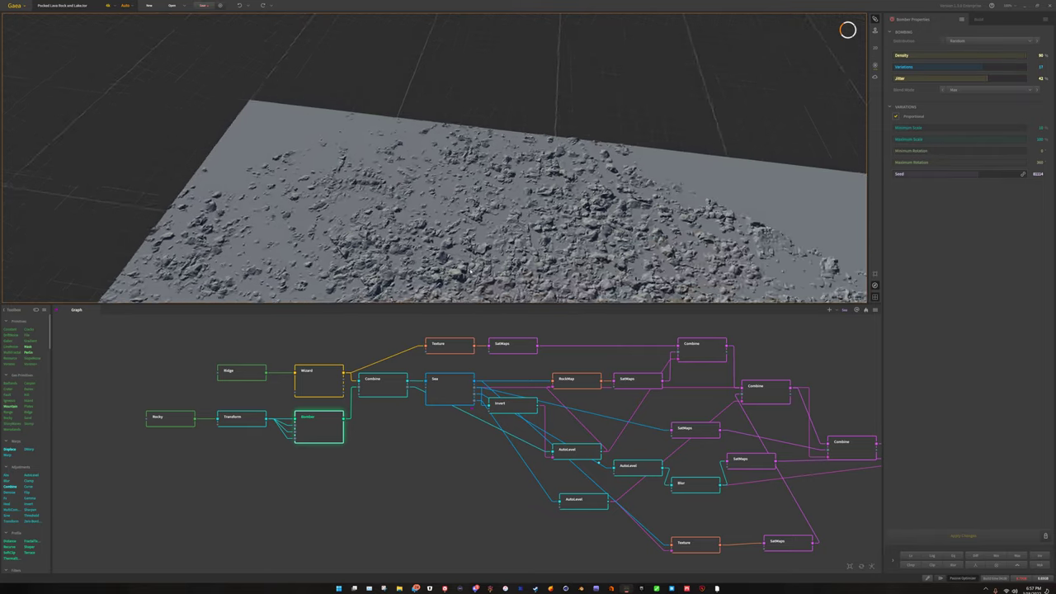
pyautogui.scroll(-3, 507, 170)
pyautogui.moveTo(507, 170); pyautogui.dragTo(299, 102, button='middle')
pyautogui.moveTo(96, 237); pyautogui.dragTo(302, 259, button='middle')
pyautogui.moveTo(559, 239); pyautogui.dragTo(515, 199, button='middle')
# Step: Examine the Bomber node's scattered rocks up close and from above
pyautogui.scroll(3, 515, 198)
pyautogui.moveTo(514, 200); pyautogui.dragTo(551, 217)
pyautogui.scroll(10, 551, 217)
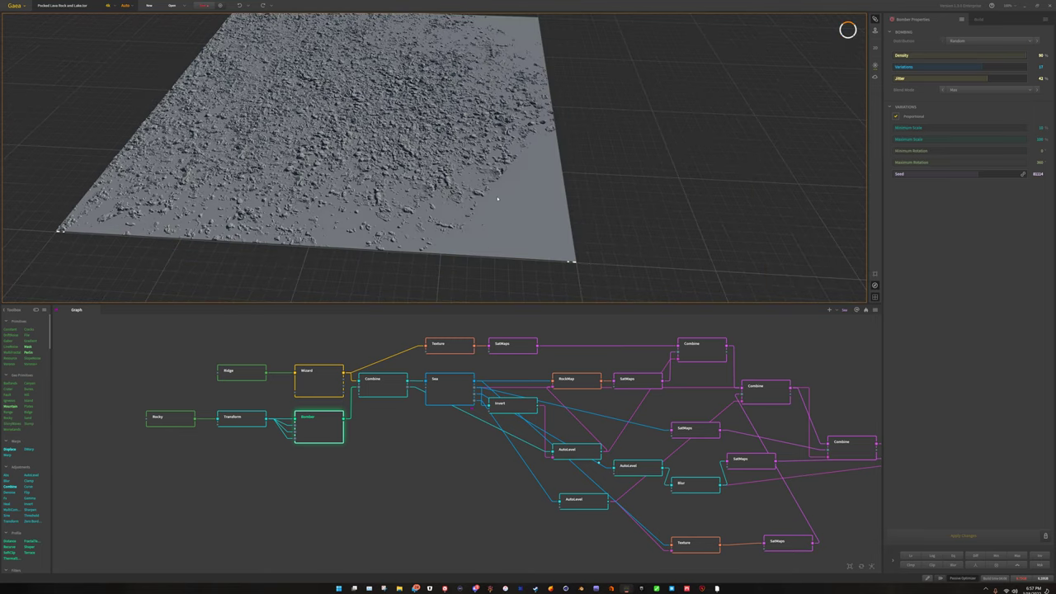
pyautogui.scroll(-3, 495, 186)
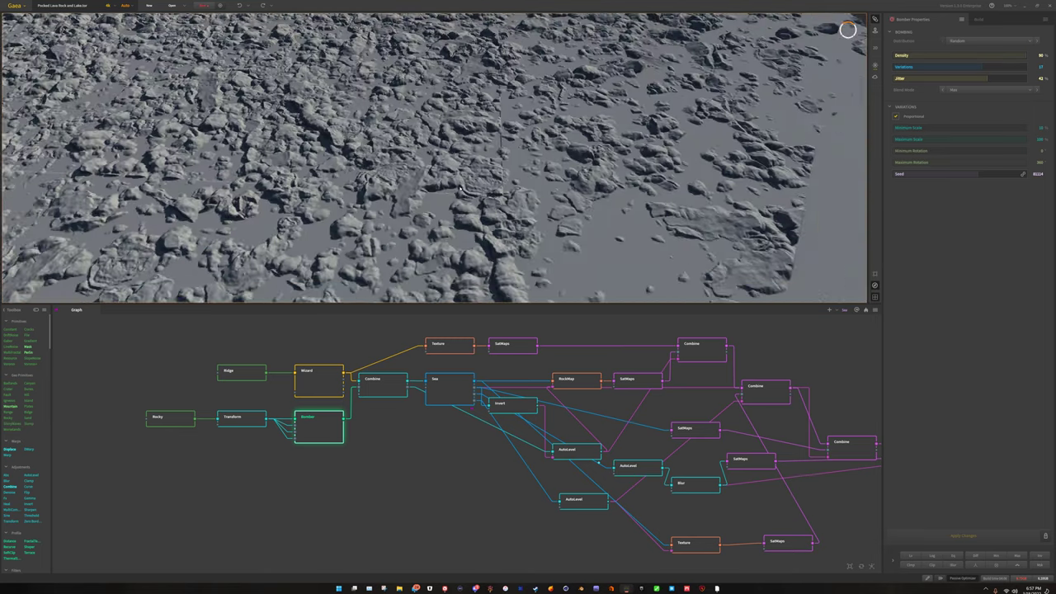
pyautogui.scroll(-6, 449, 203)
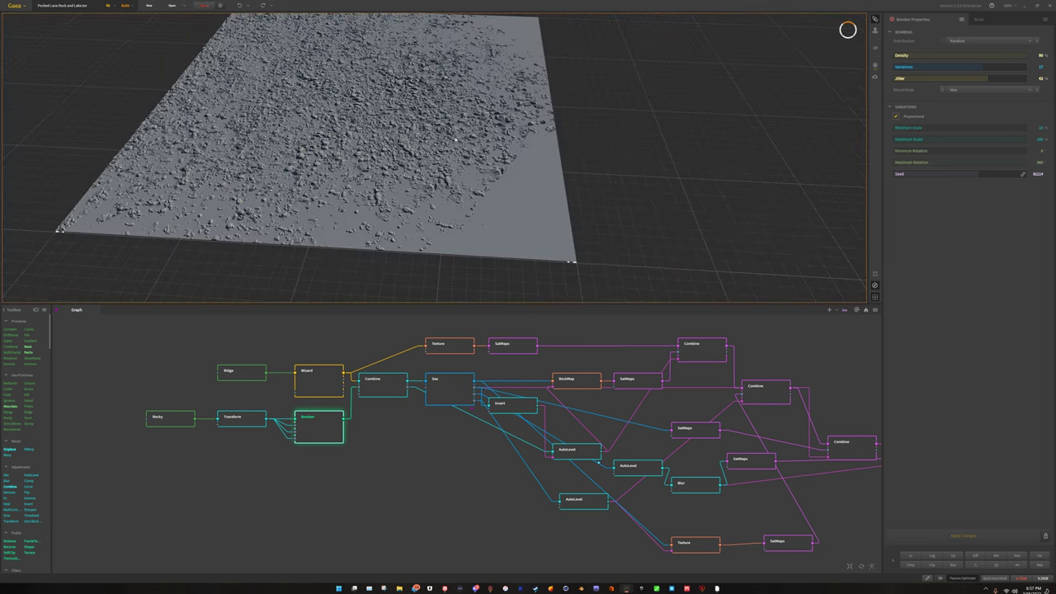
pyautogui.moveTo(449, 203); pyautogui.dragTo(511, 171)
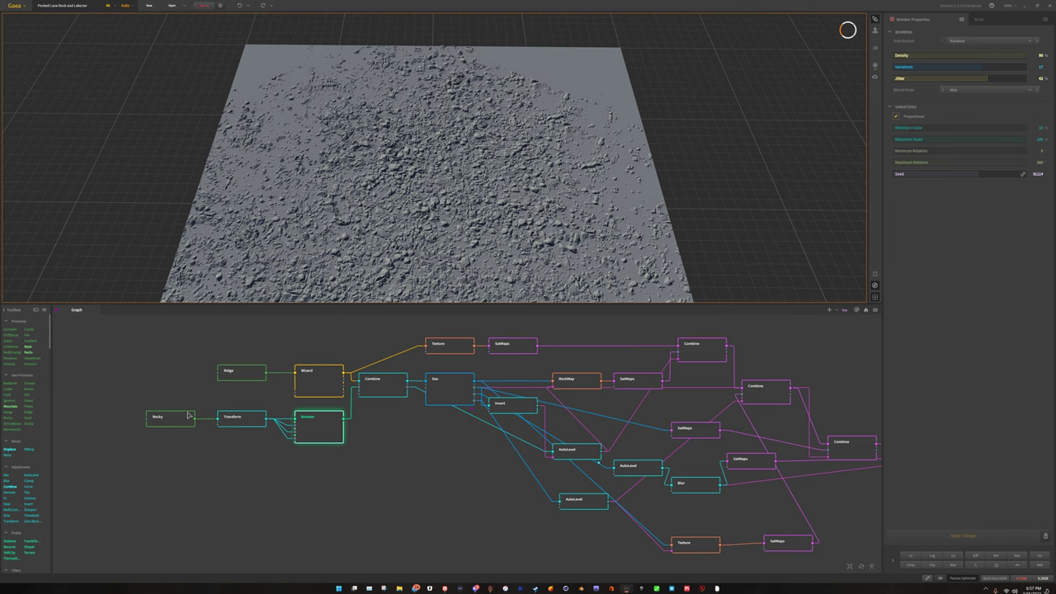
pyautogui.click(330, 454)
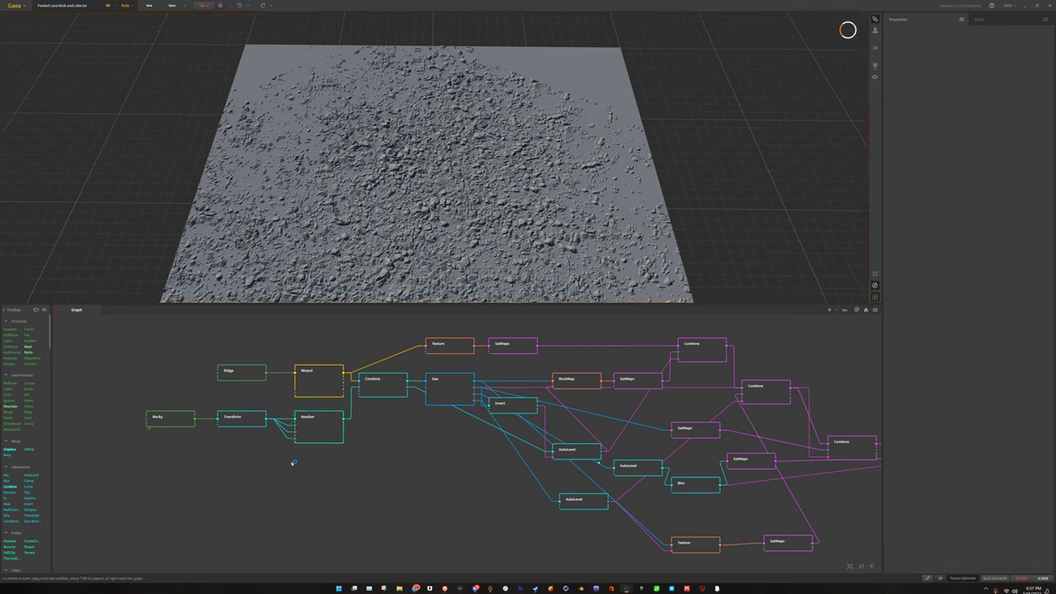
pyautogui.click(332, 434)
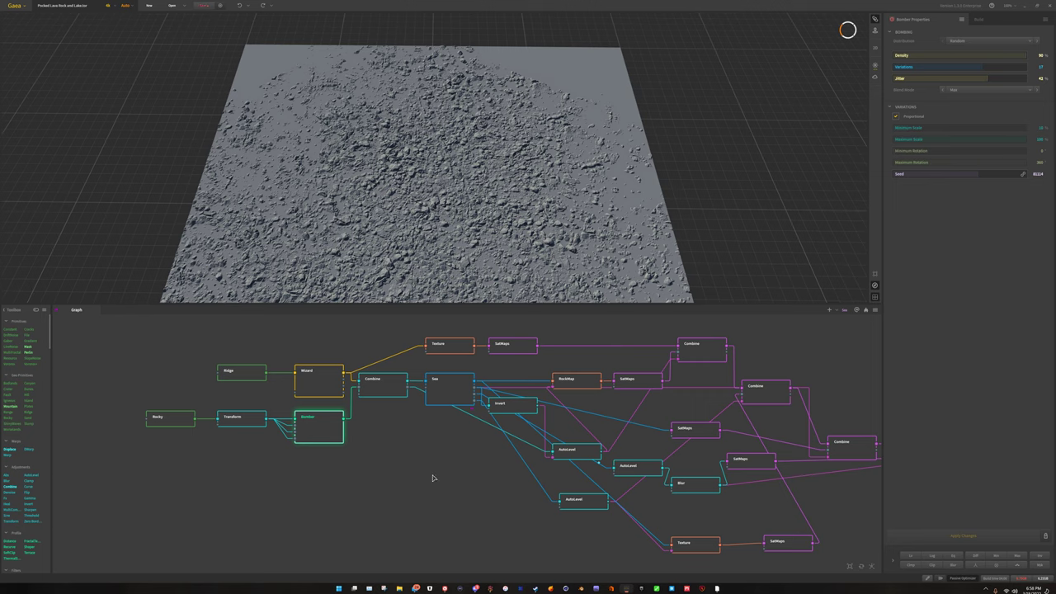
# Step: Preview the Combine node joining Wizard and Bomber, and examine the rocks on the ridge up close and across the whole terrain
pyautogui.click(385, 393)
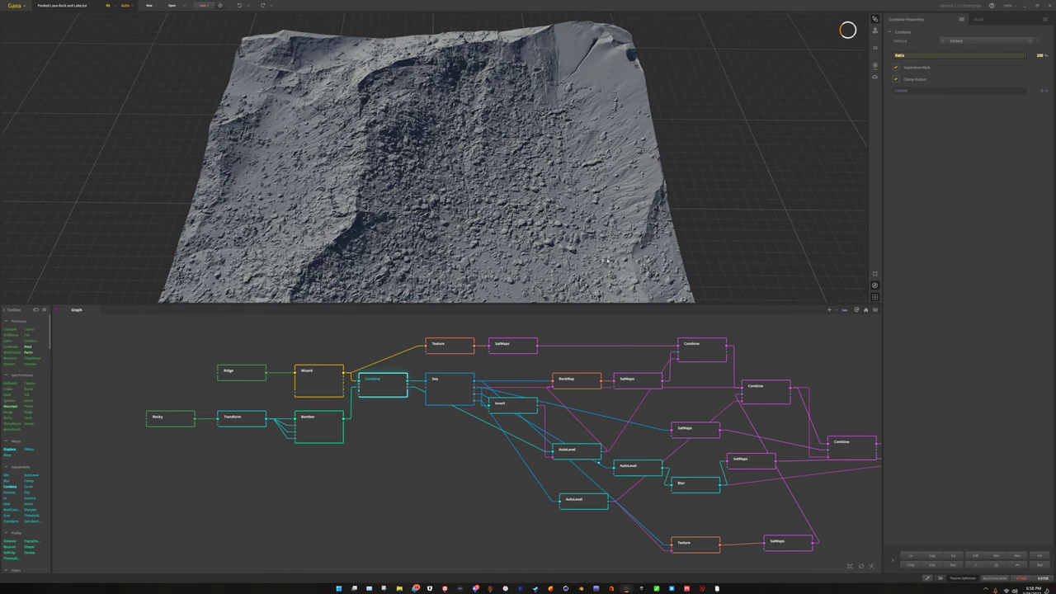
pyautogui.moveTo(481, 176); pyautogui.dragTo(527, 244)
pyautogui.scroll(4, 464, 182)
pyautogui.scroll(-4, 464, 182)
pyautogui.scroll(2, 553, 224)
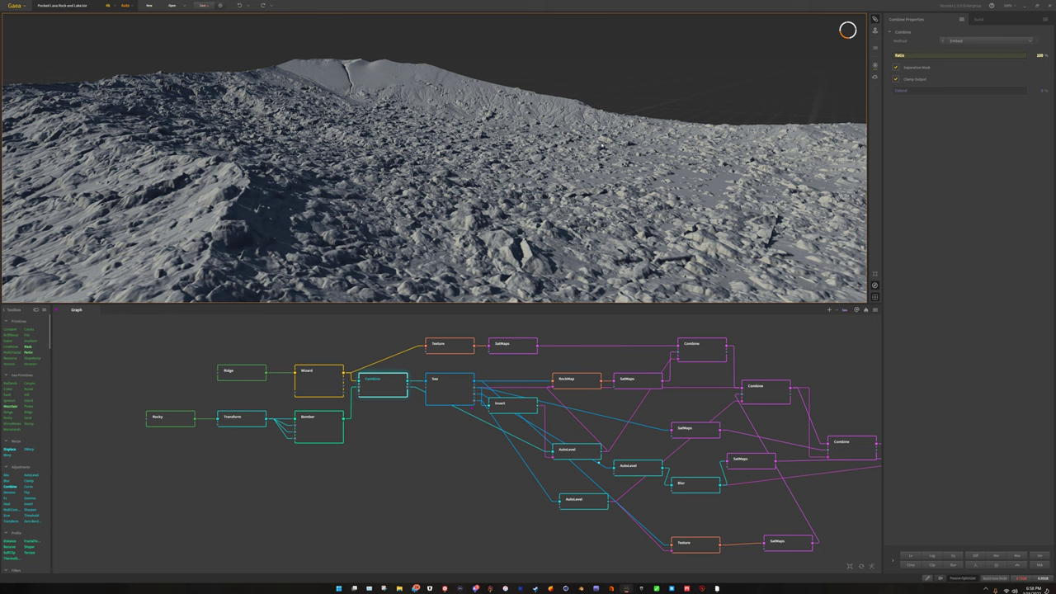
pyautogui.moveTo(552, 223); pyautogui.dragTo(386, 270)
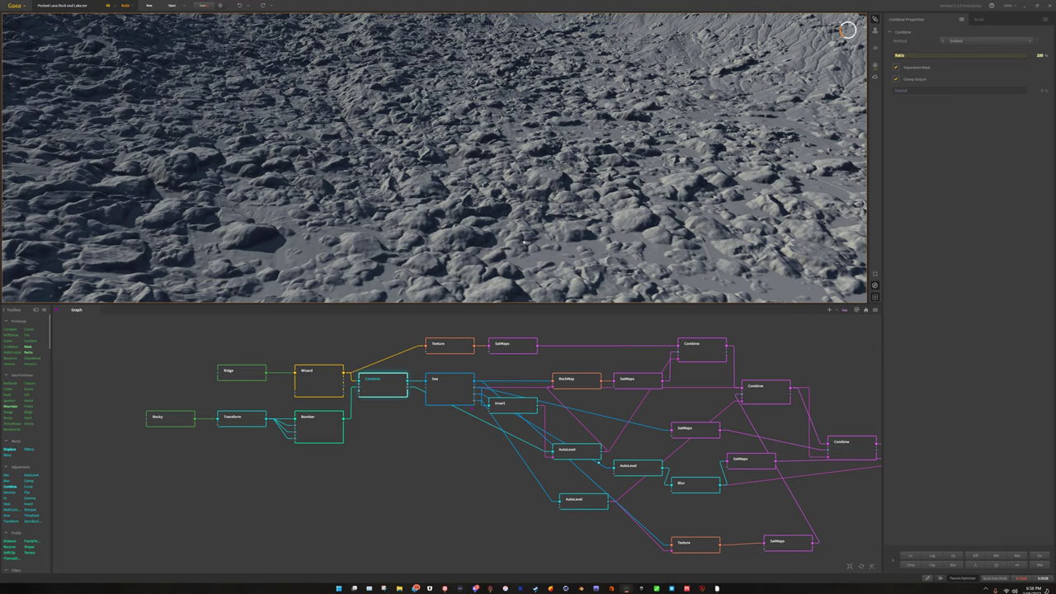
pyautogui.scroll(-5, 557, 262)
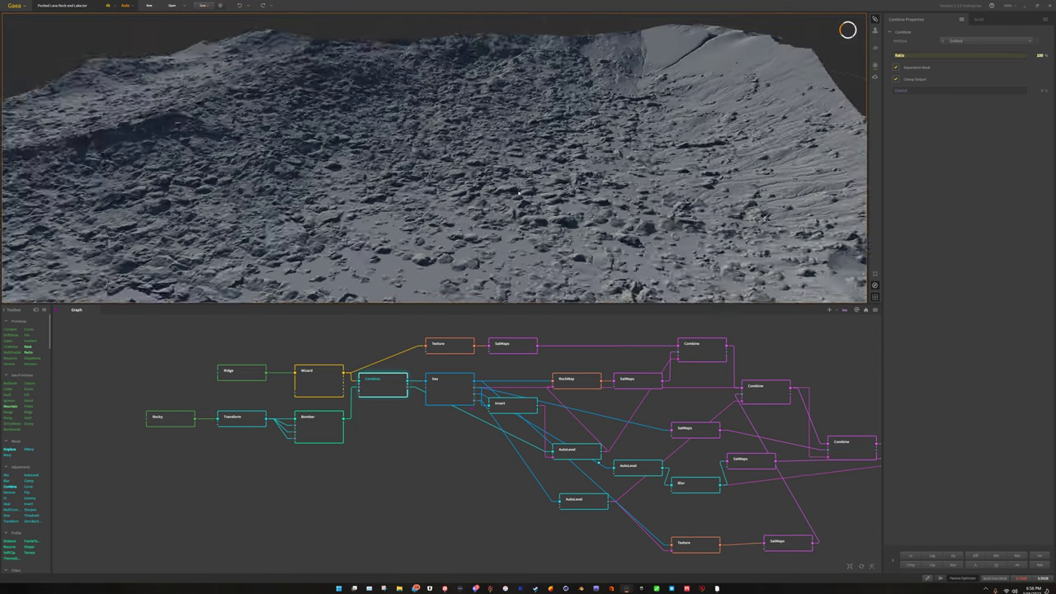
pyautogui.moveTo(558, 262); pyautogui.dragTo(559, 188, button='middle')
pyautogui.scroll(-2, 559, 188)
pyautogui.moveTo(560, 188); pyautogui.dragTo(481, 171)
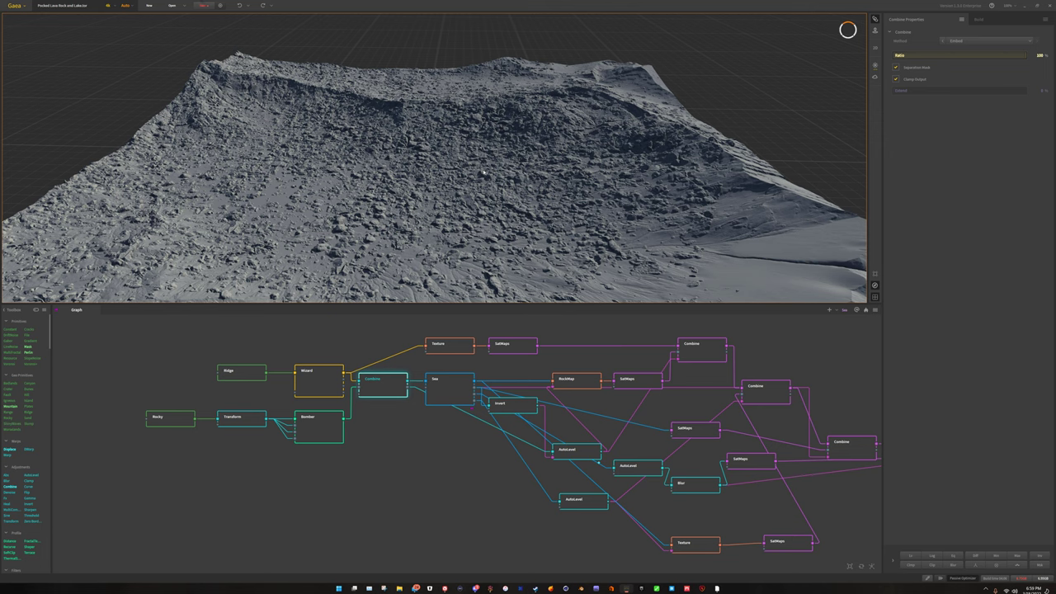
# Step: Preview the Sea node and examine the lake water and its eroded shoreline
pyautogui.click(432, 385)
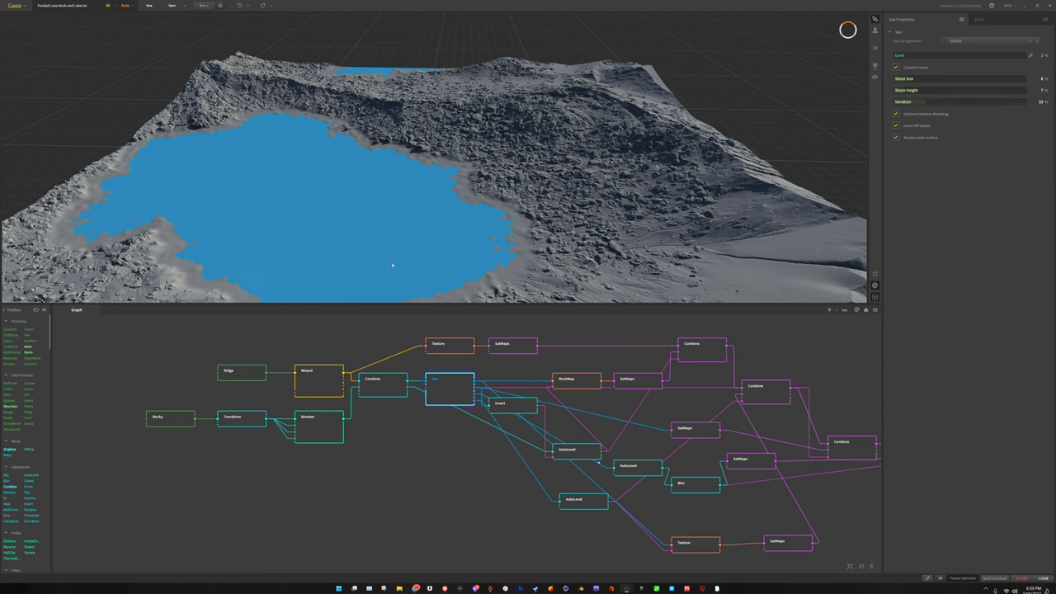
pyautogui.moveTo(441, 227); pyautogui.dragTo(489, 204)
pyautogui.scroll(3, 434, 157)
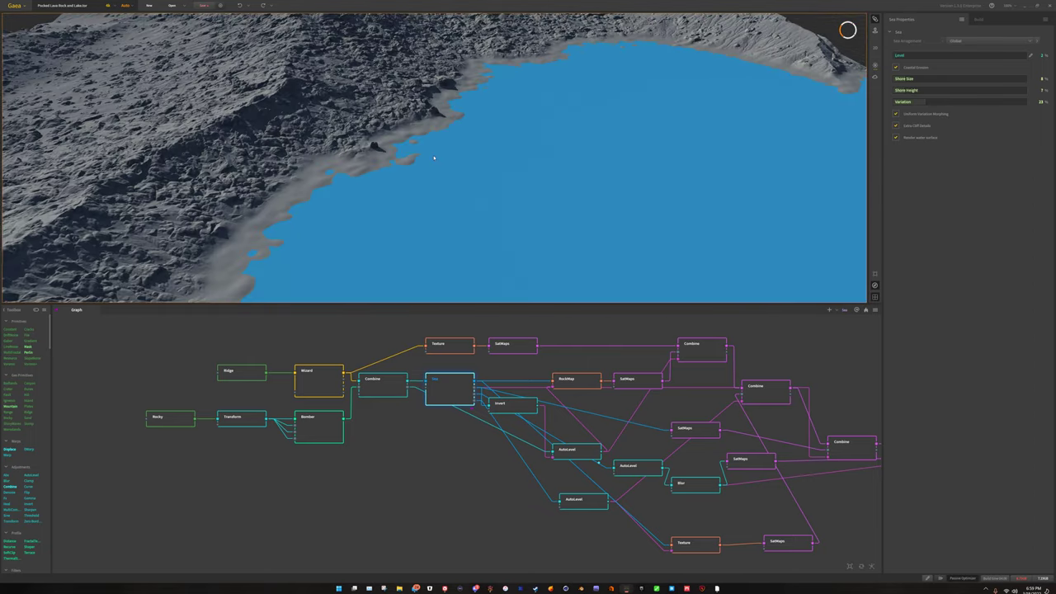
pyautogui.scroll(-3, 537, 146)
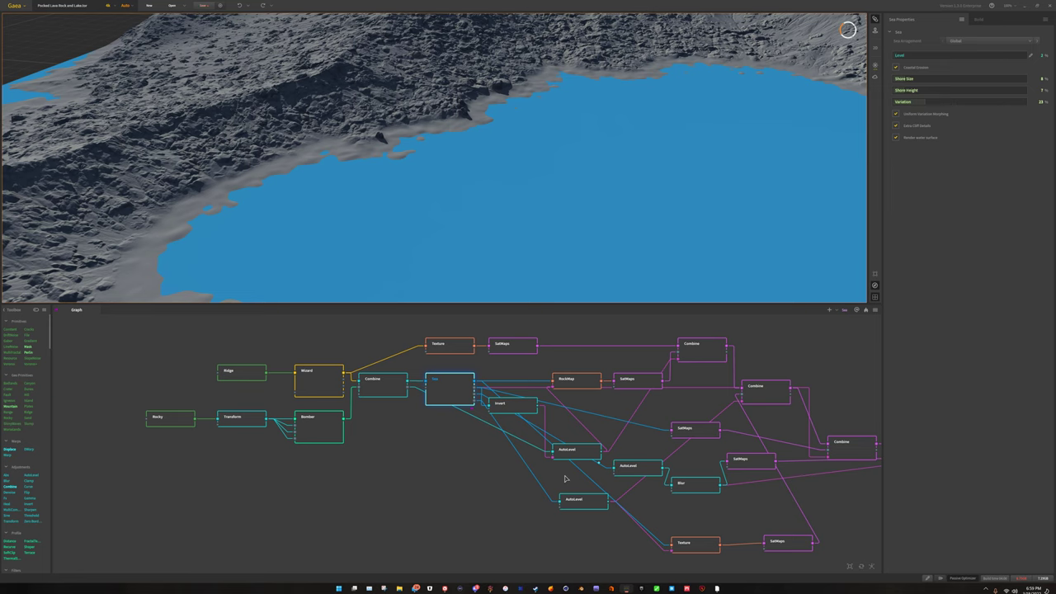
# Step: Preview the final Combine node at the end of the graph and examine the colored rocks on the ridge slope
pyautogui.moveTo(566, 479); pyautogui.dragTo(442, 475)
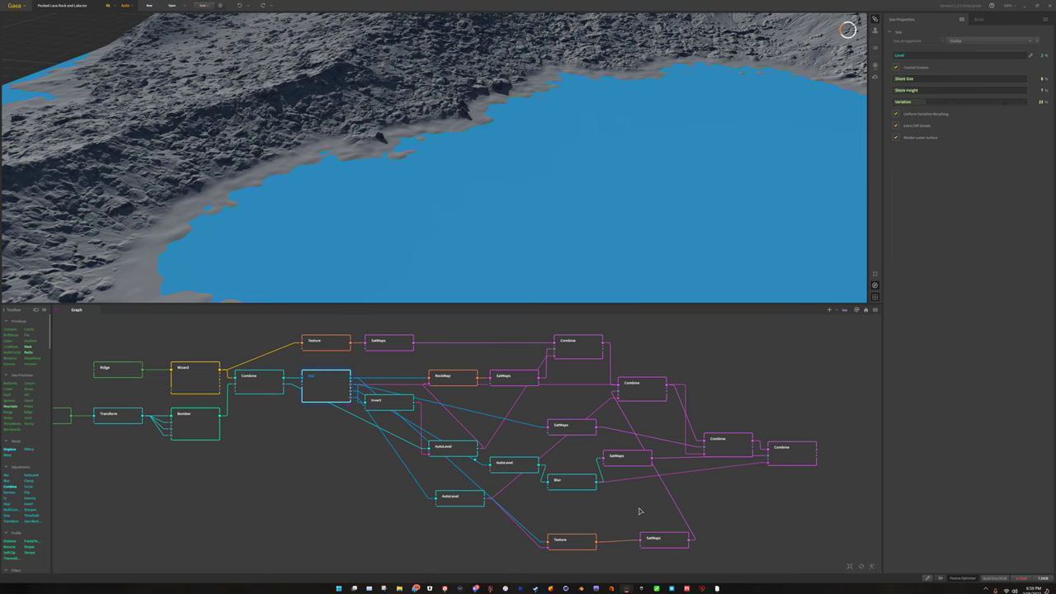
pyautogui.moveTo(412, 499); pyautogui.dragTo(481, 500, button='middle')
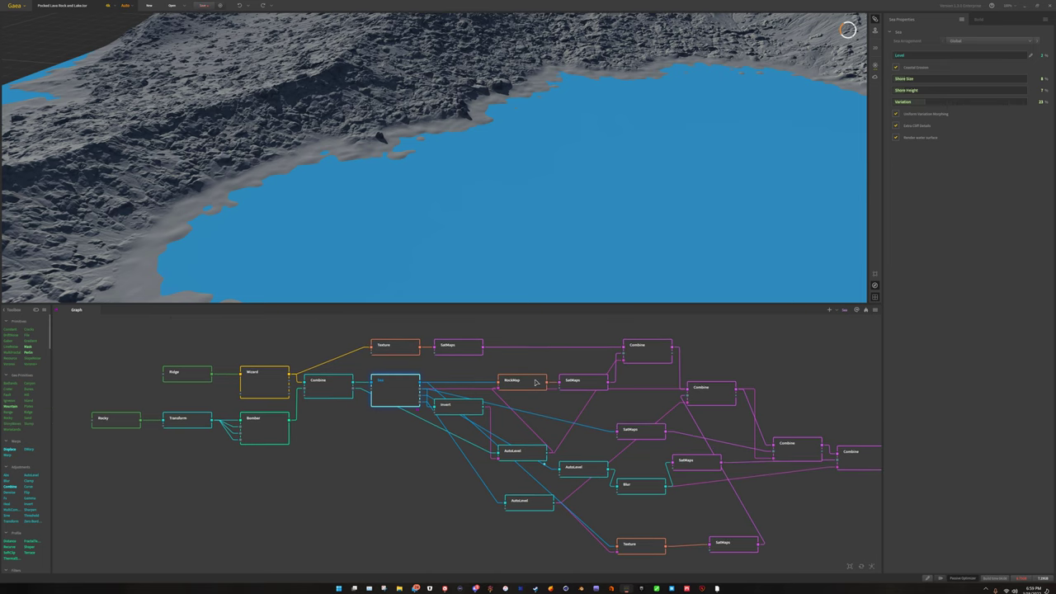
pyautogui.moveTo(765, 507); pyautogui.dragTo(690, 519, button='middle')
pyautogui.moveTo(727, 488); pyautogui.dragTo(721, 476, button='middle')
pyautogui.click(792, 469)
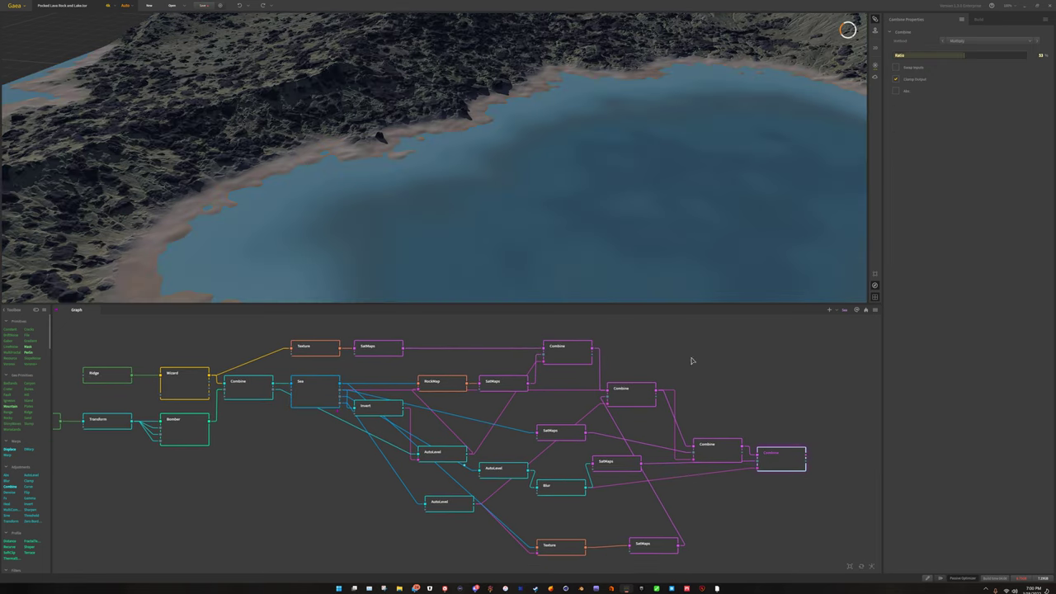
pyautogui.moveTo(484, 86); pyautogui.dragTo(596, 172)
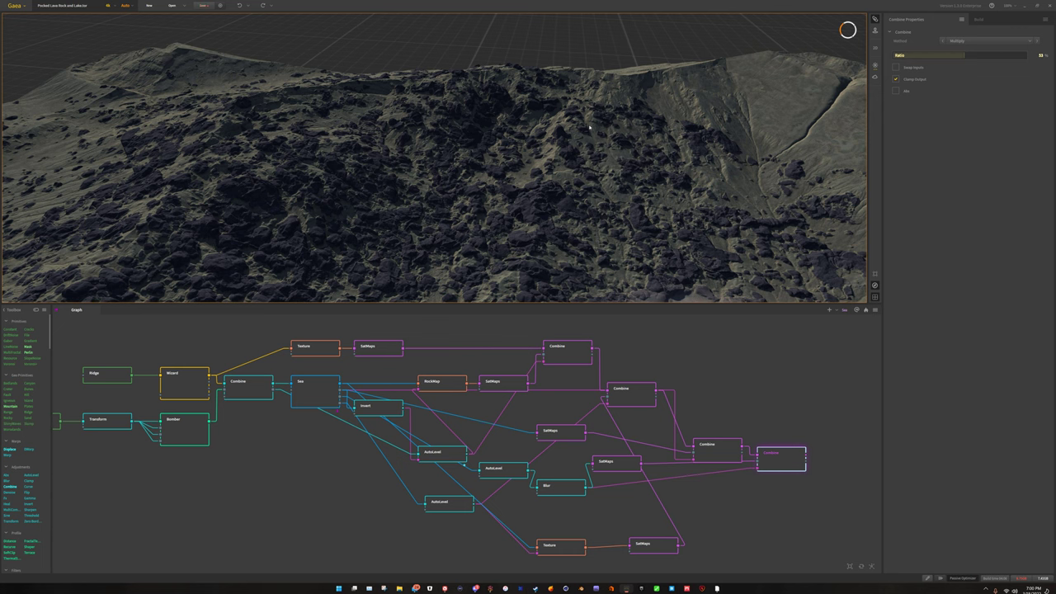
# Step: Examine the colored lava rocks, the lake and its shoreline across the whole terrain from several sides and from above
pyautogui.moveTo(675, 145); pyautogui.dragTo(434, 261)
pyautogui.moveTo(547, 91); pyautogui.dragTo(599, 126)
pyautogui.moveTo(611, 182); pyautogui.dragTo(543, 191)
pyautogui.moveTo(469, 225); pyautogui.dragTo(571, 216)
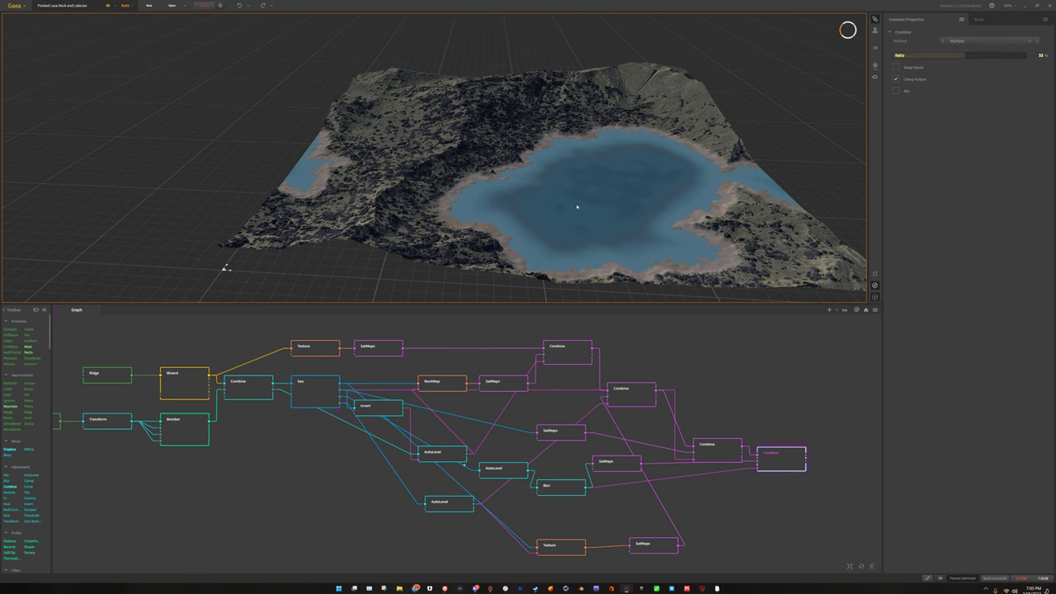
pyautogui.moveTo(585, 163); pyautogui.dragTo(536, 108)
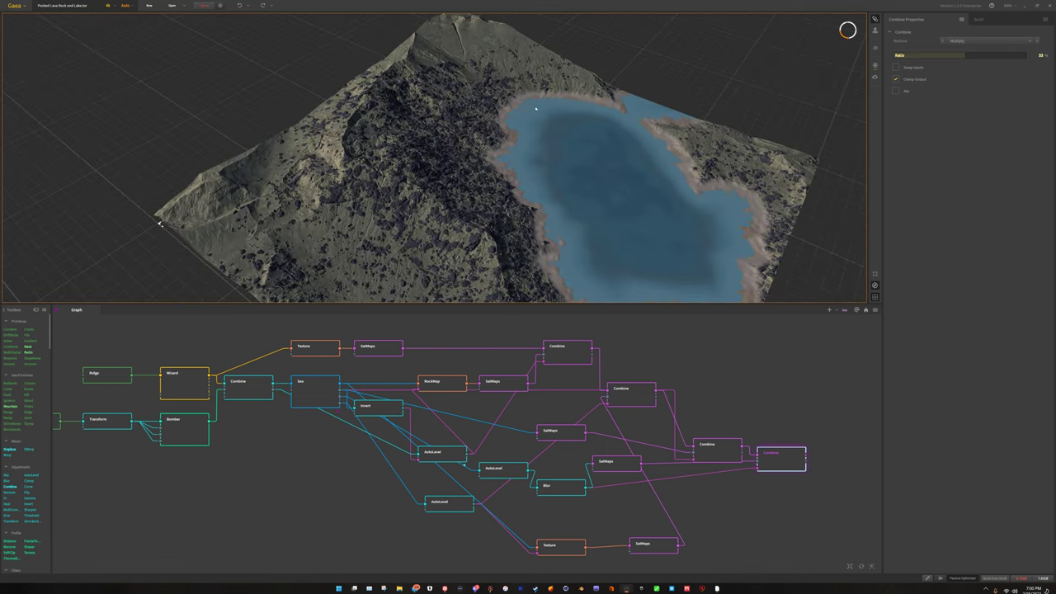
pyautogui.moveTo(575, 180); pyautogui.dragTo(530, 255)
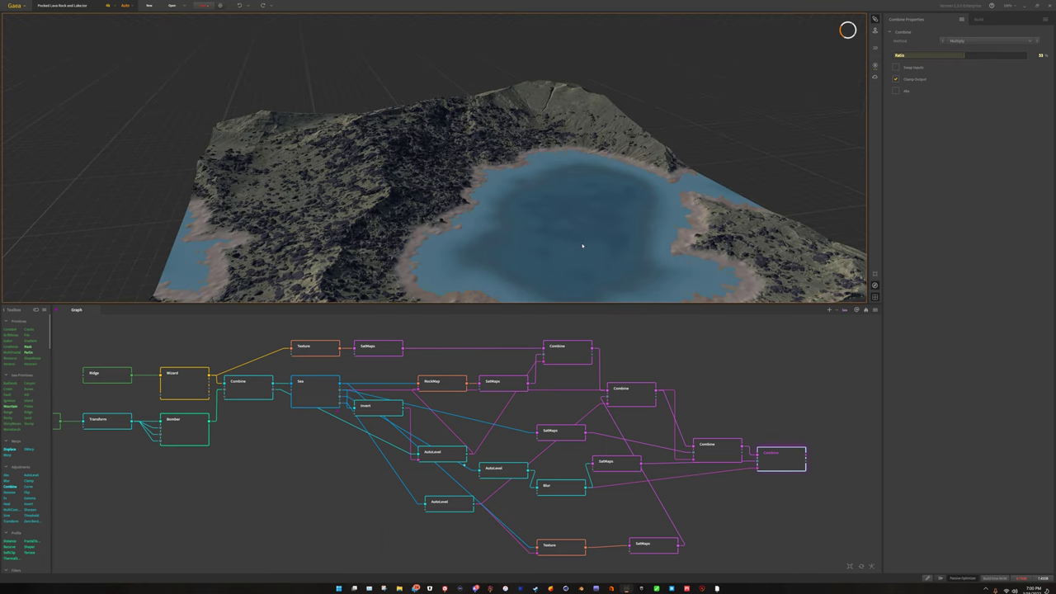
pyautogui.moveTo(583, 245); pyautogui.dragTo(413, 131)
pyautogui.moveTo(551, 215); pyautogui.dragTo(492, 232)
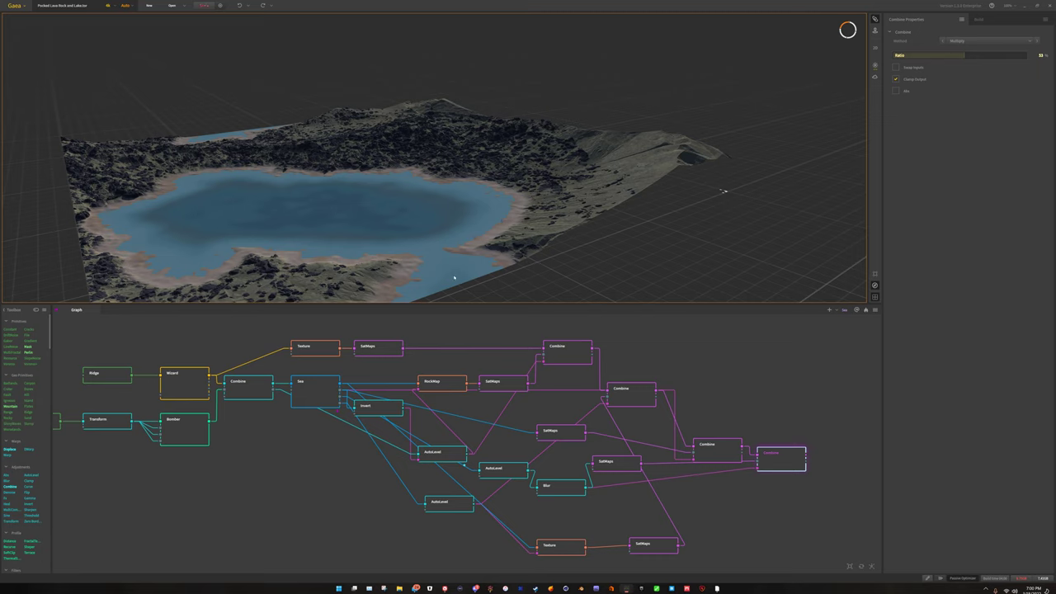
pyautogui.moveTo(281, 230); pyautogui.dragTo(283, 233)
pyautogui.moveTo(460, 193); pyautogui.dragTo(547, 219)
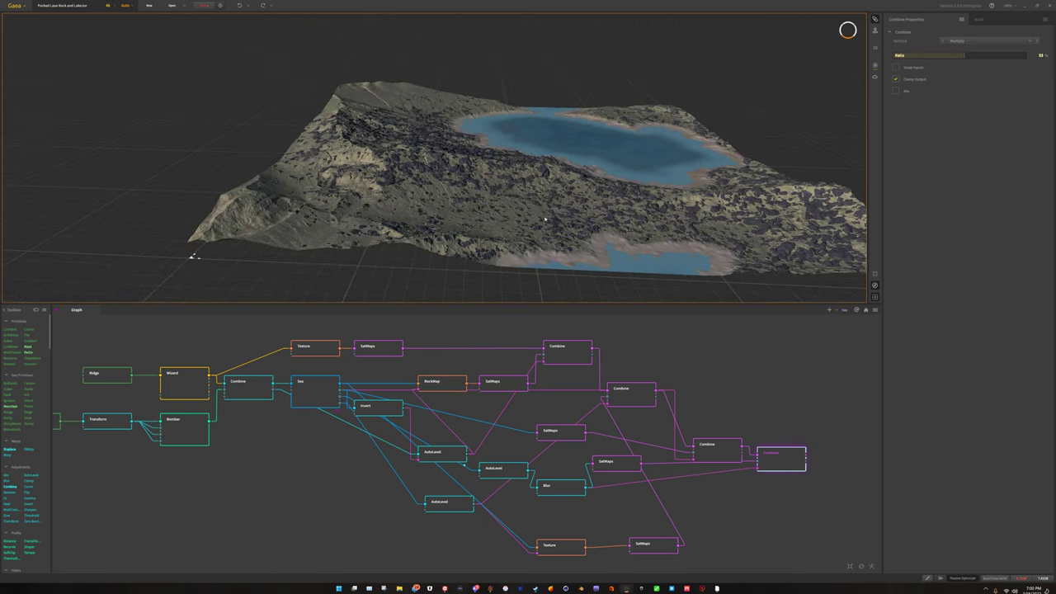
pyautogui.moveTo(667, 224); pyautogui.dragTo(324, 179)
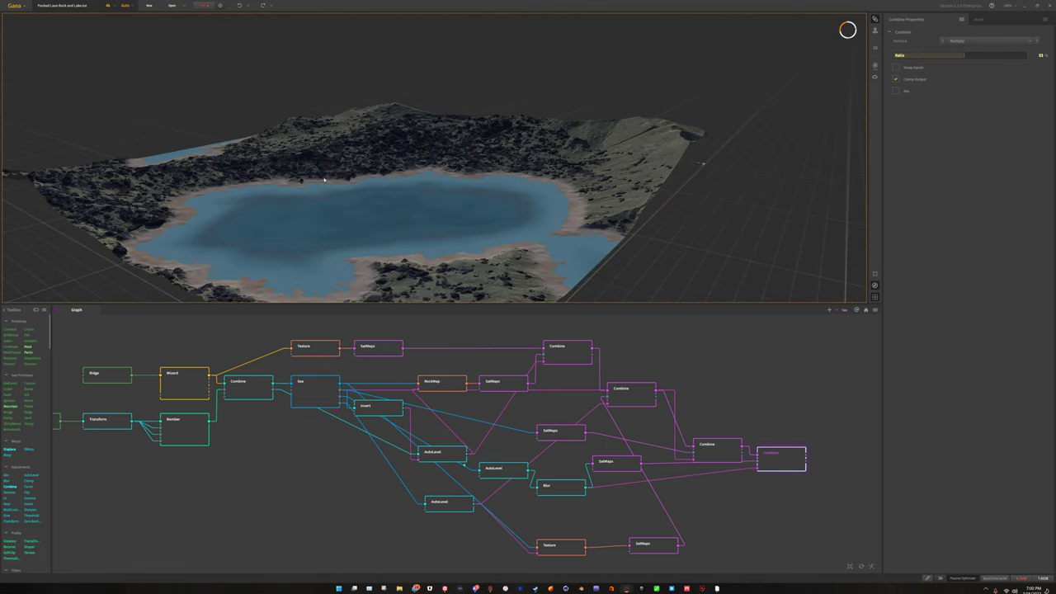
# Step: Open the Long Sharp Rocks.tor terrain file, discarding the unsaved changes to the current terrain
pyautogui.click(20, 6)
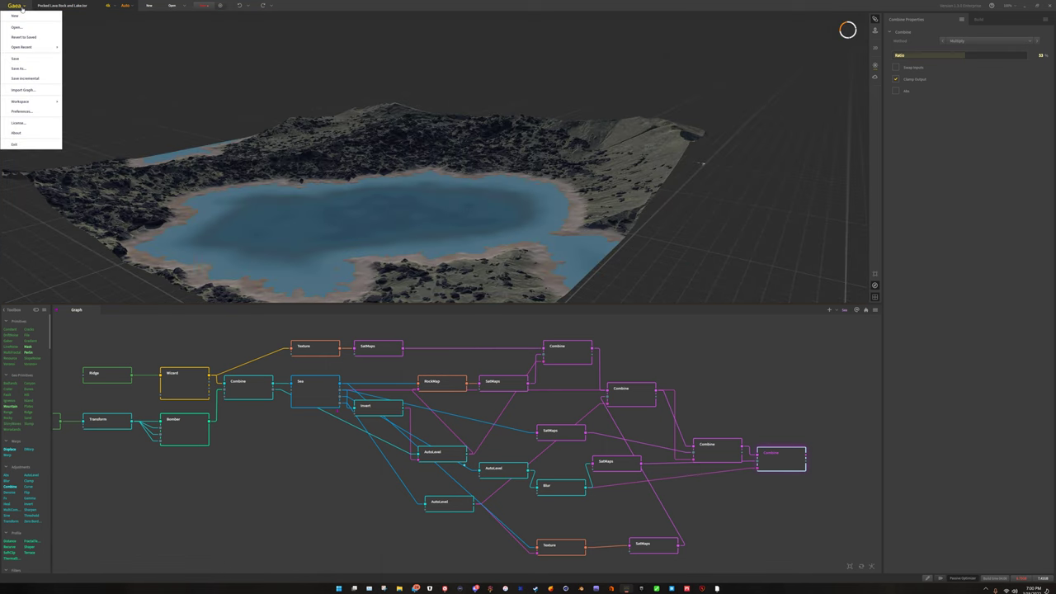
pyautogui.click(28, 29)
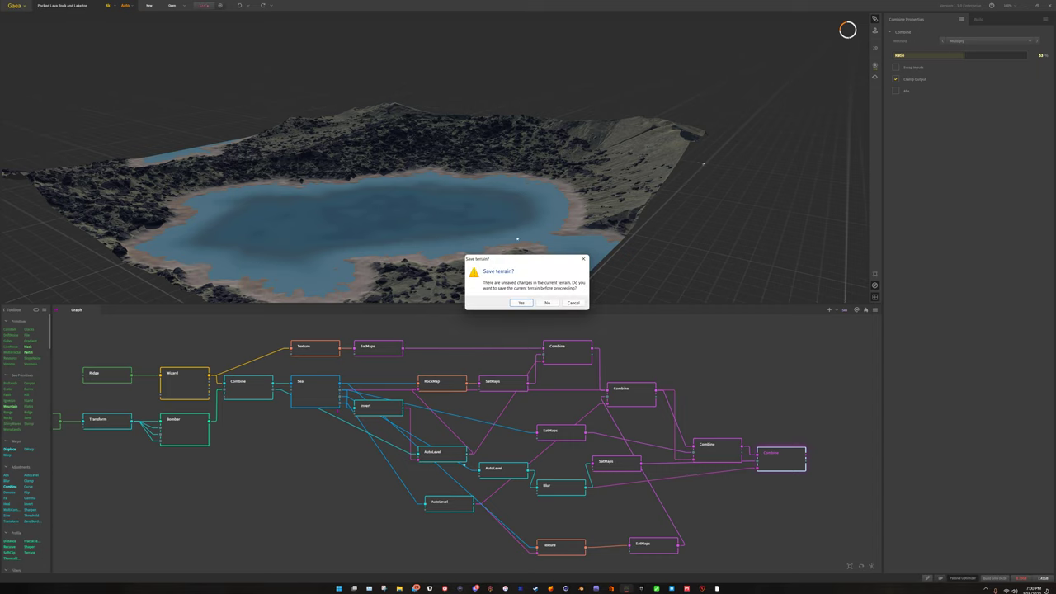
pyautogui.click(547, 303)
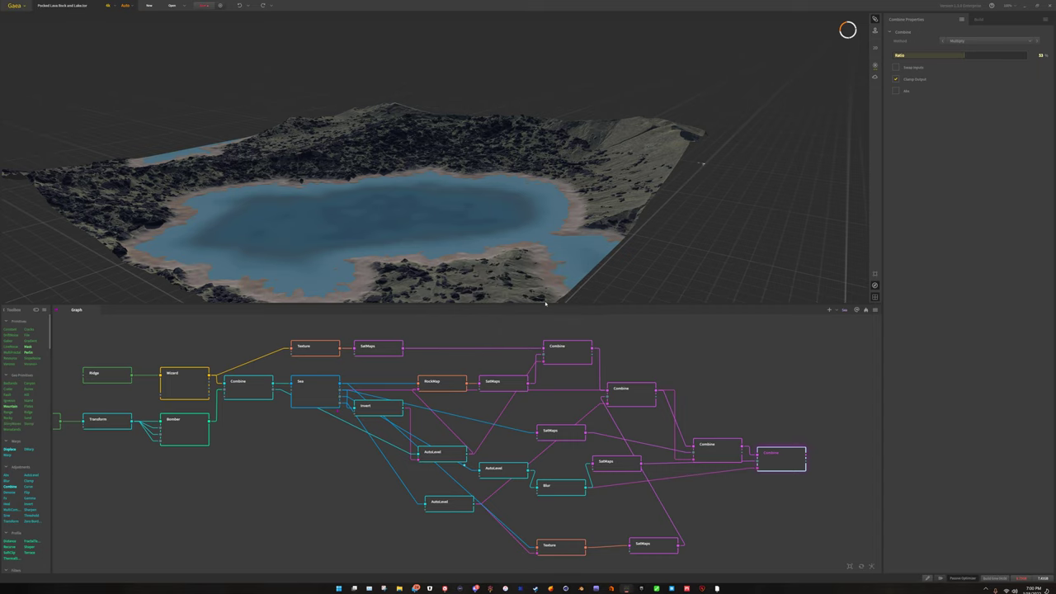
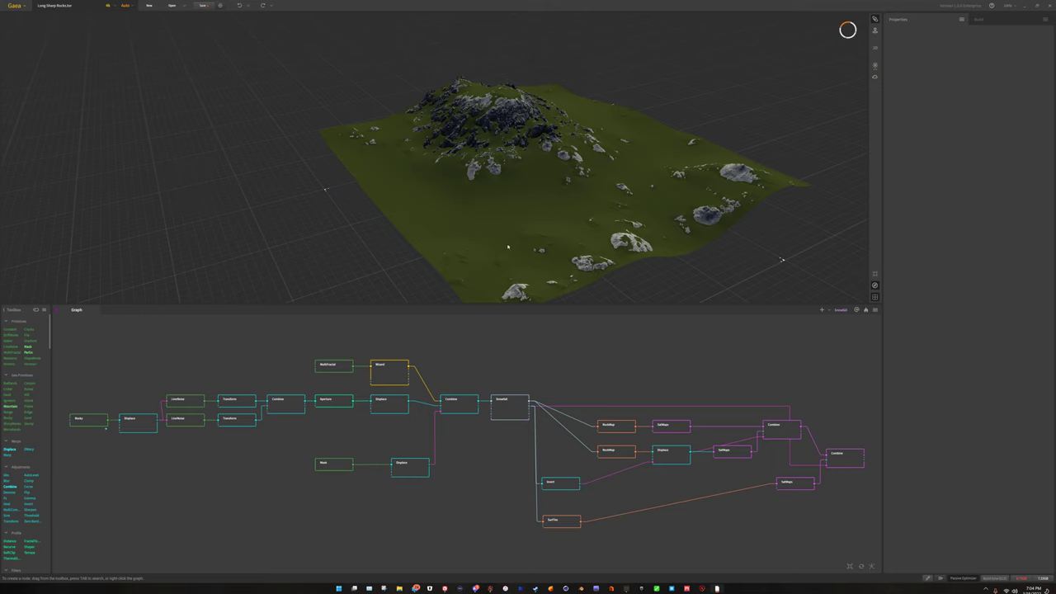
pyautogui.moveTo(479, 220); pyautogui.dragTo(518, 186)
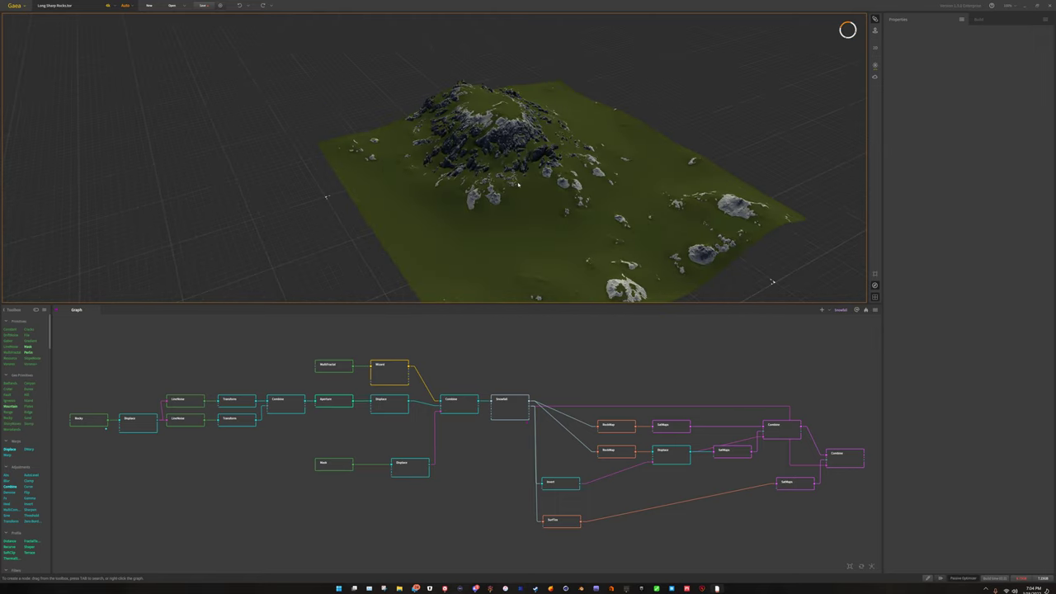
# Step: Preview the MultiFractal node and examine the base mountain's shape
pyautogui.click(333, 368)
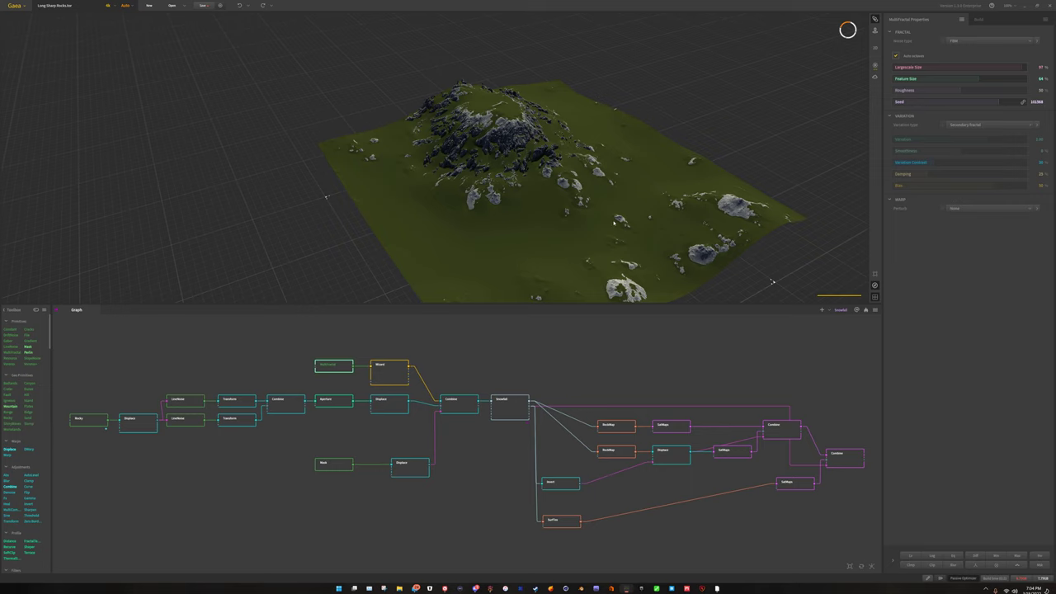
pyautogui.moveTo(516, 118); pyautogui.dragTo(570, 189)
pyautogui.scroll(3, 512, 183)
pyautogui.moveTo(433, 180); pyautogui.dragTo(533, 155)
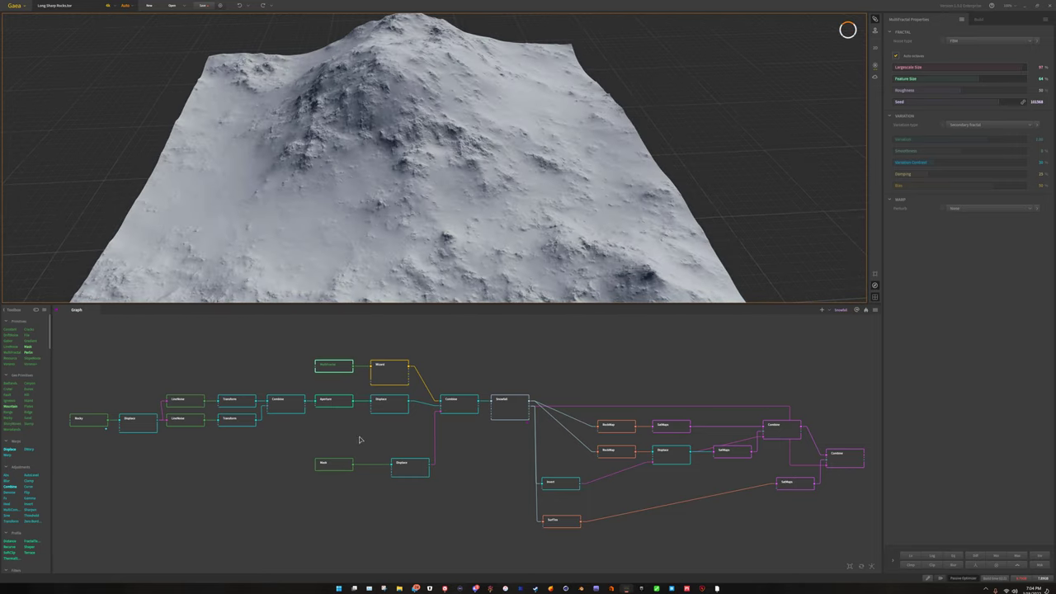
# Step: Preview the final Combine node at the end of the graph and examine the sharp rocks on the grassy mountain
pyautogui.click(848, 463)
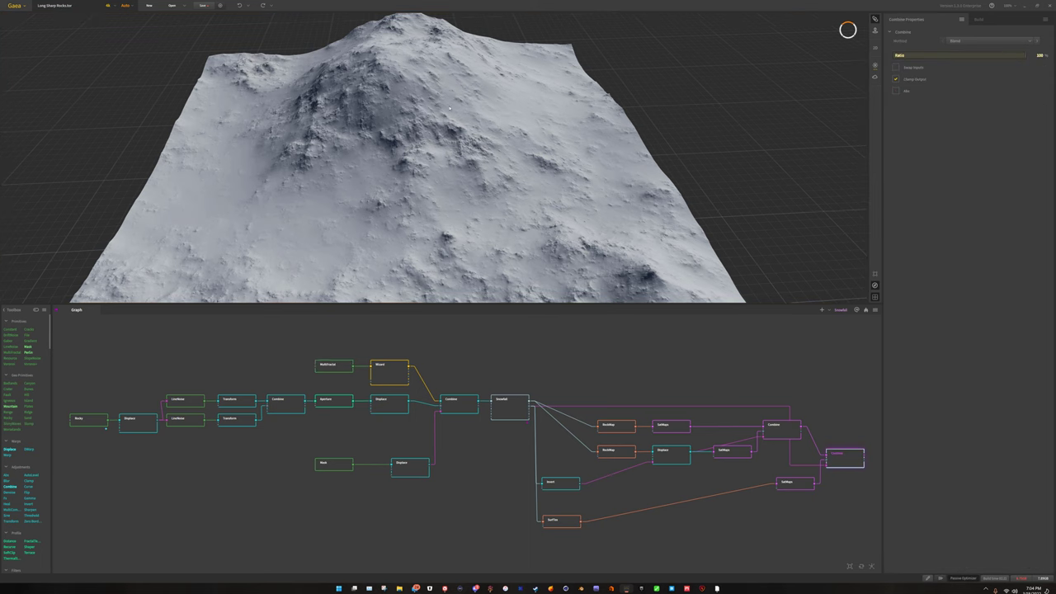
pyautogui.moveTo(411, 106); pyautogui.dragTo(407, 94)
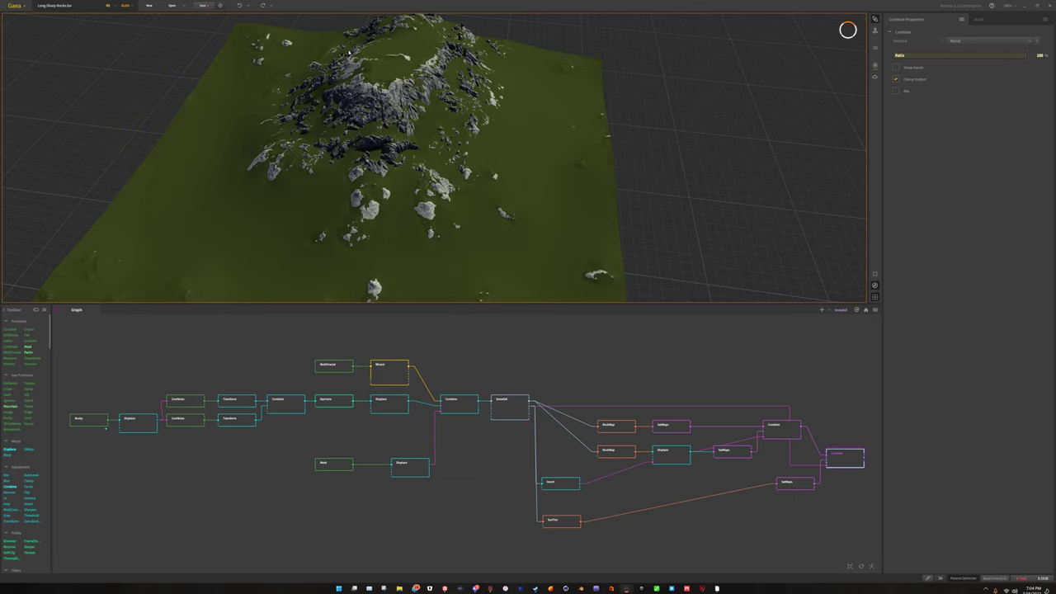
pyautogui.moveTo(349, 52); pyautogui.dragTo(438, 82)
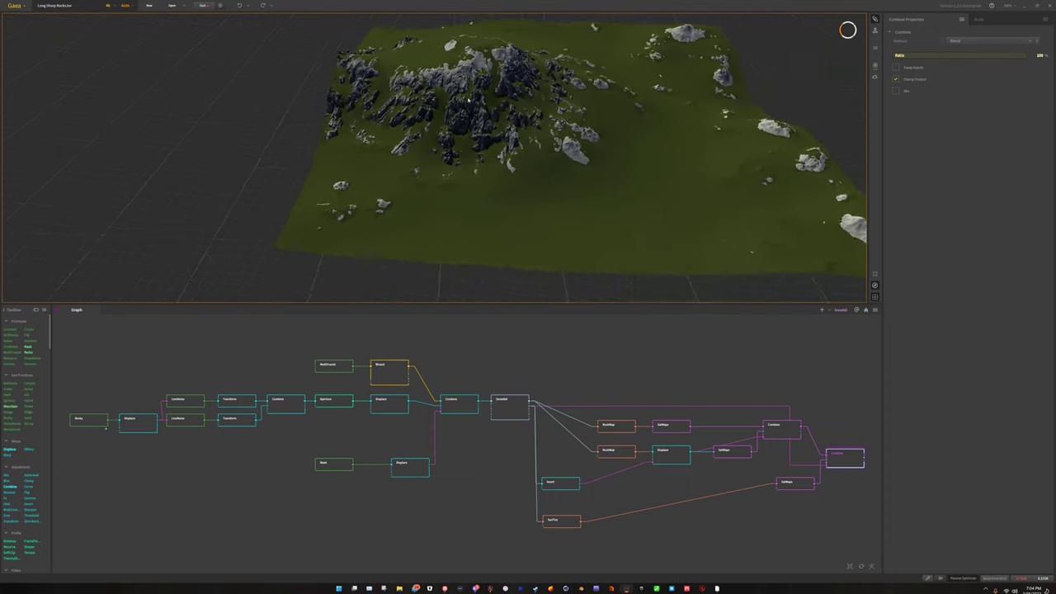
pyautogui.scroll(10, 457, 97)
pyautogui.scroll(-10, 578, 167)
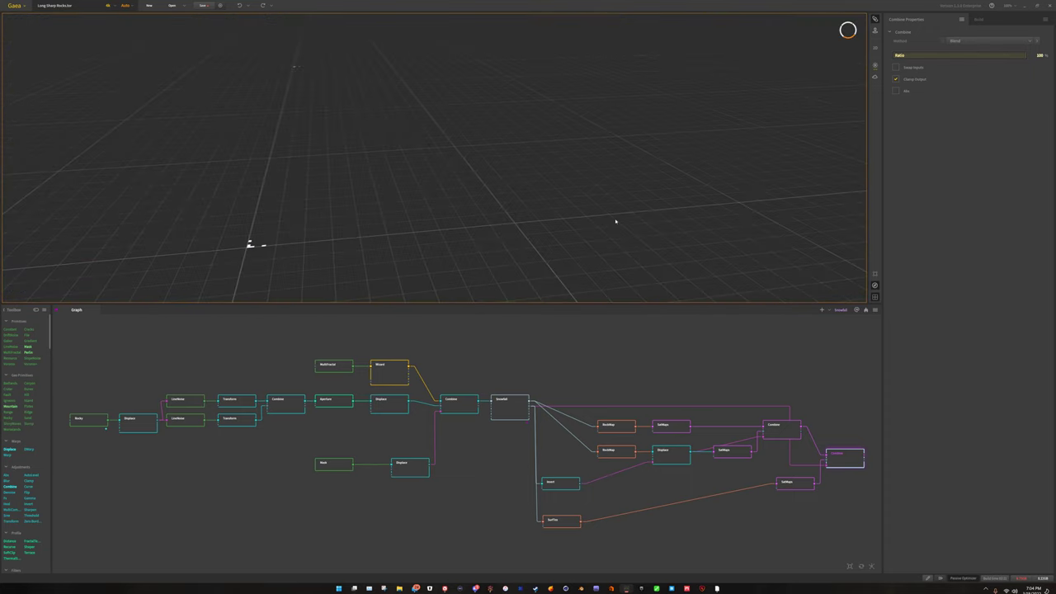
pyautogui.moveTo(615, 221); pyautogui.dragTo(457, 165)
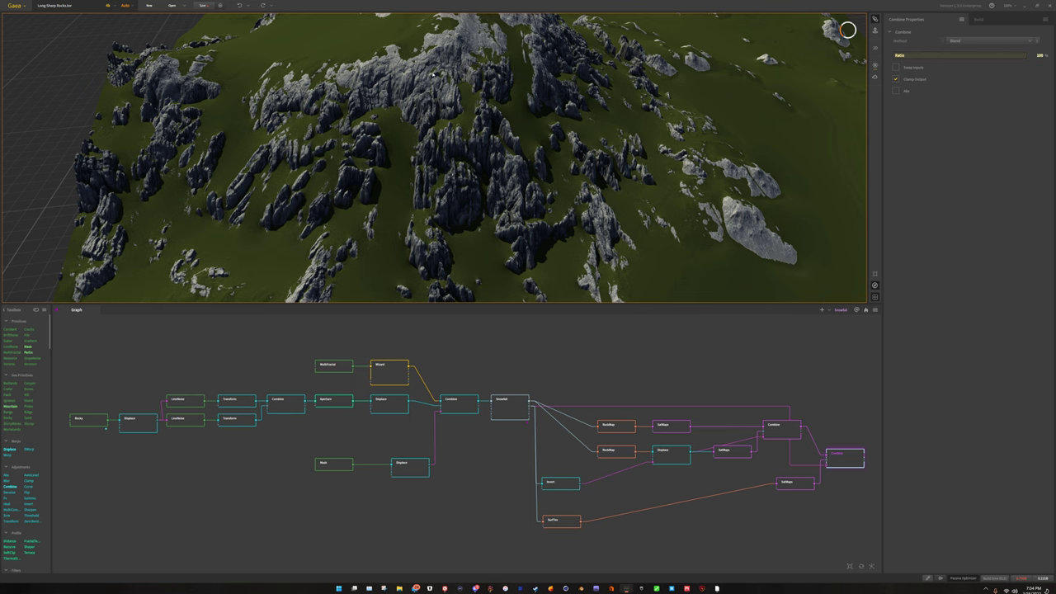
pyautogui.moveTo(469, 120); pyautogui.dragTo(686, 203)
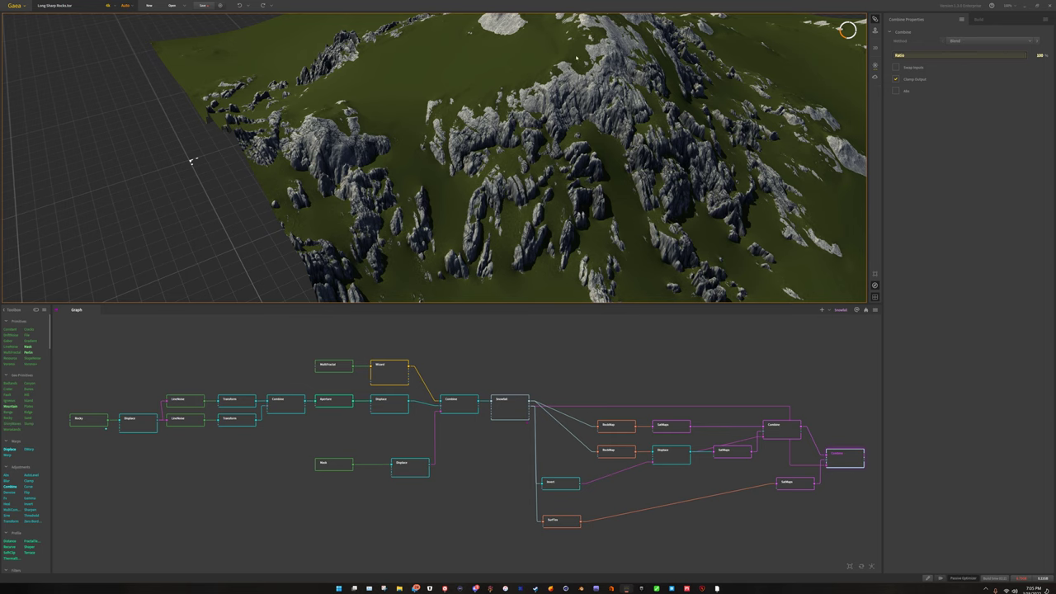
pyautogui.moveTo(546, 174)
pyautogui.mouseDown()
pyautogui.moveTo(495, 124)
pyautogui.moveTo(536, 174)
pyautogui.mouseUp()
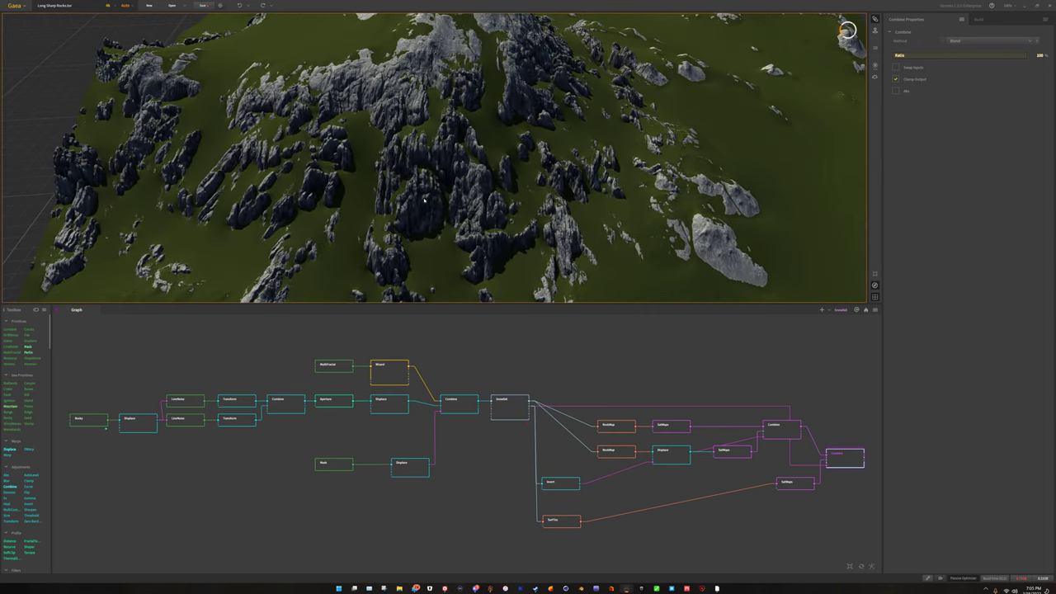
# Step: Examine the long layered rock outcrops up close from other sides of the mountain
pyautogui.moveTo(432, 210); pyautogui.dragTo(449, 155)
pyautogui.moveTo(449, 155); pyautogui.dragTo(351, 40, button='middle')
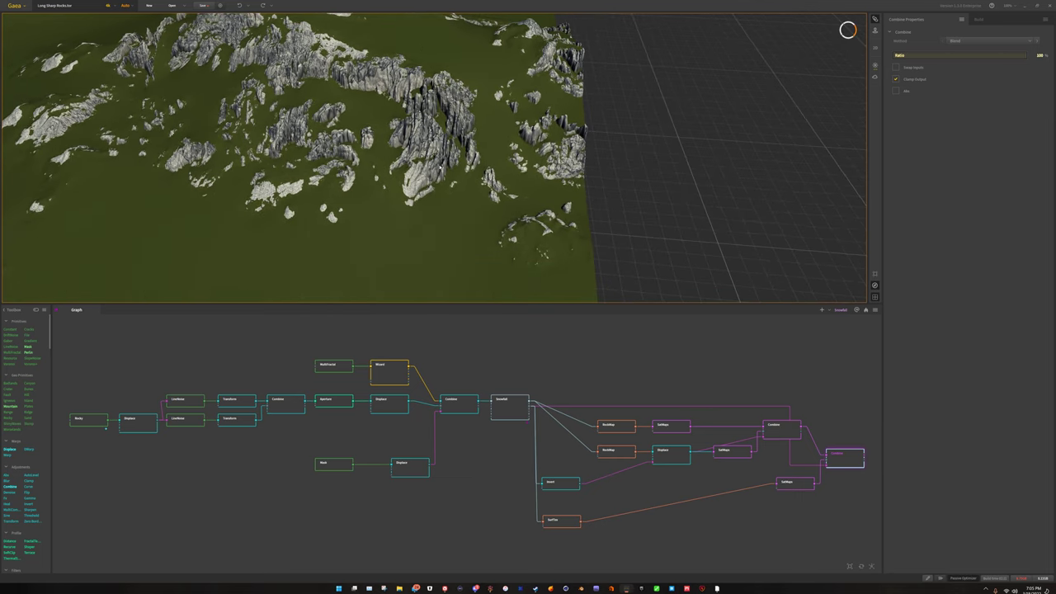
pyautogui.scroll(3, 445, 154)
pyautogui.moveTo(452, 161); pyautogui.dragTo(498, 195)
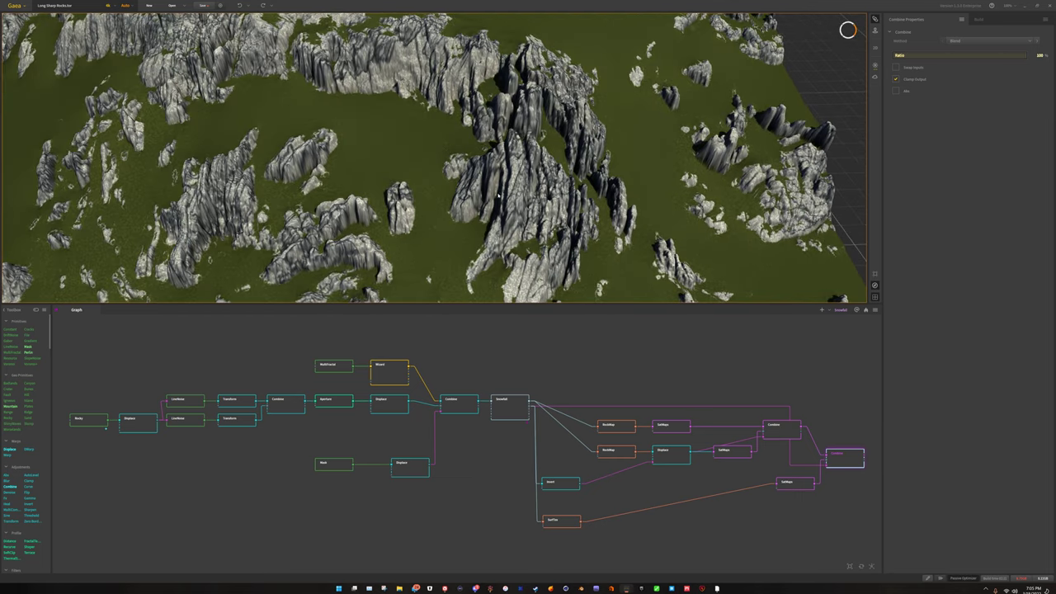
pyautogui.scroll(-3, 515, 96)
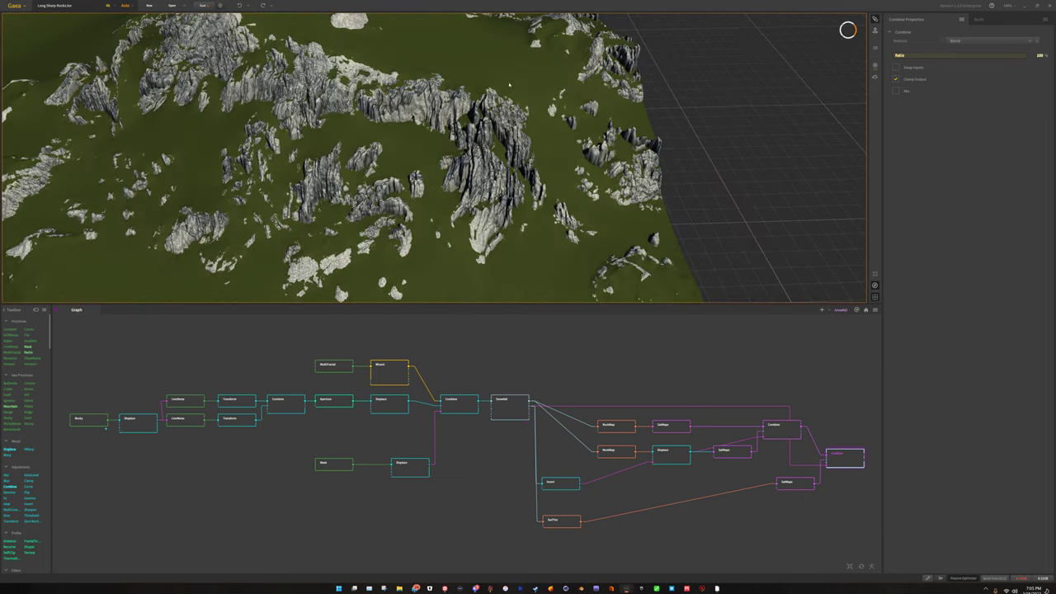
pyautogui.moveTo(510, 84); pyautogui.dragTo(536, 156)
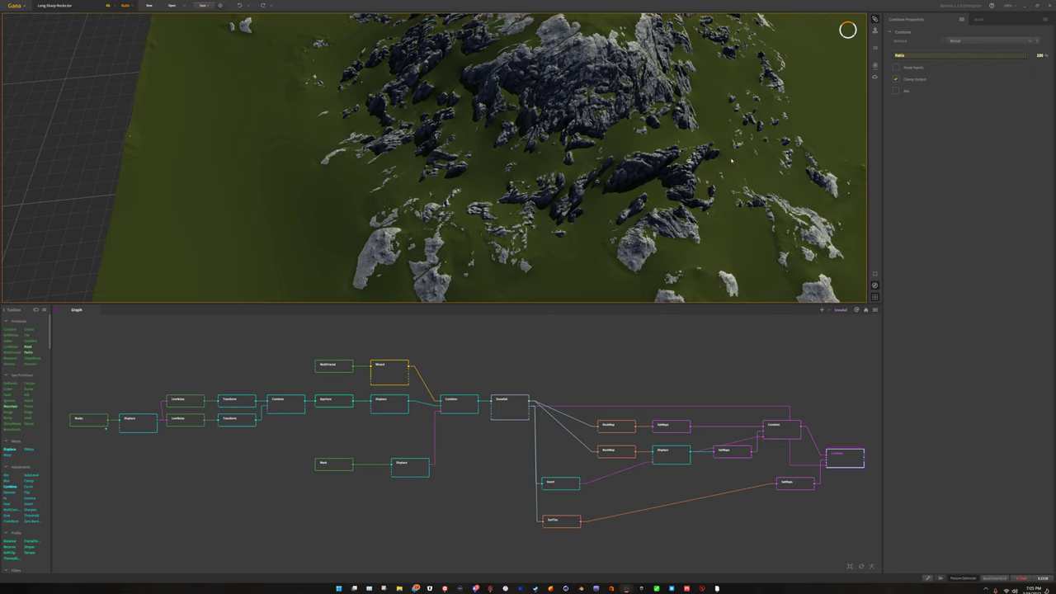
# Step: Preview the Rocky node and the Displace node it feeds, examining the rock surface of each from above and at a low angle
pyautogui.click(91, 423)
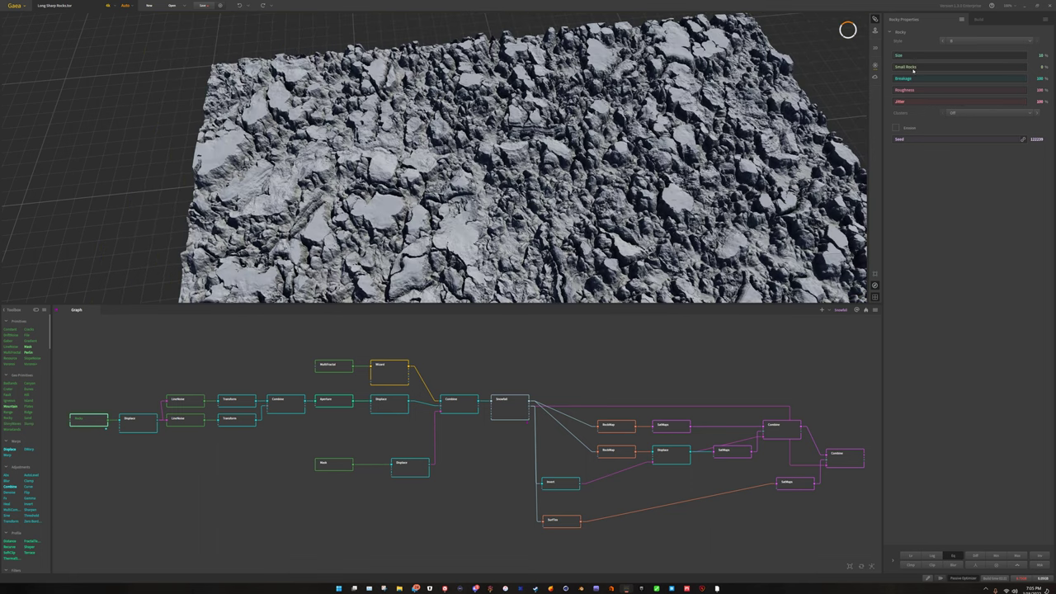
pyautogui.moveTo(578, 247); pyautogui.dragTo(604, 185)
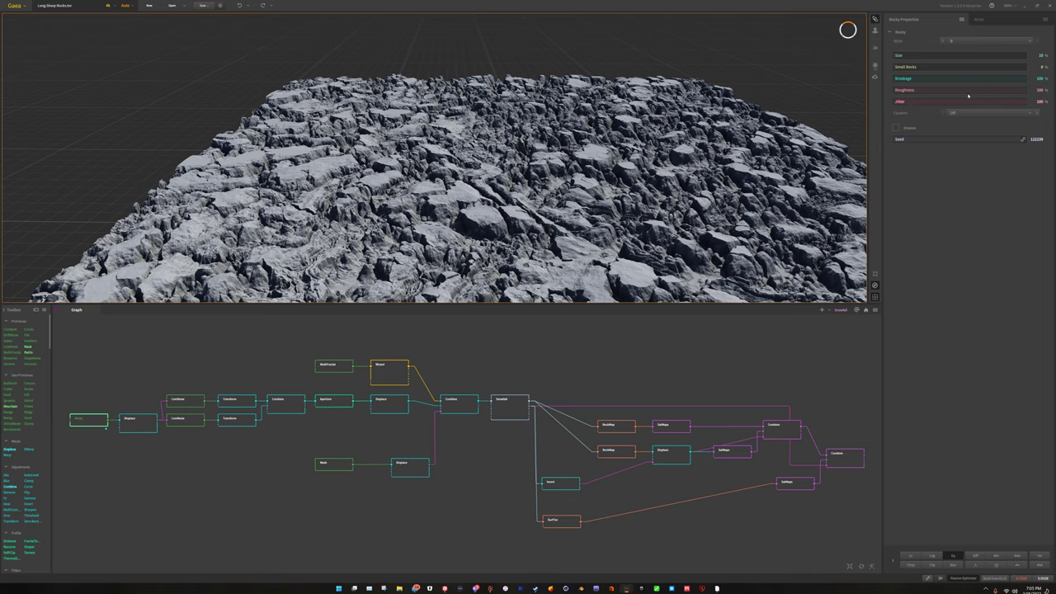
pyautogui.moveTo(605, 260); pyautogui.dragTo(591, 326)
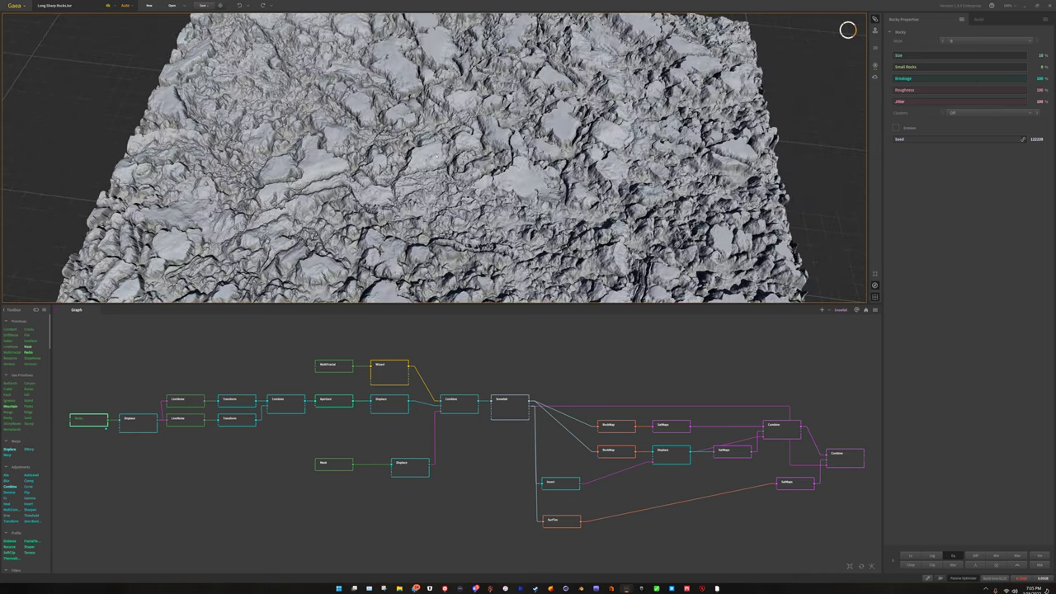
pyautogui.click(150, 427)
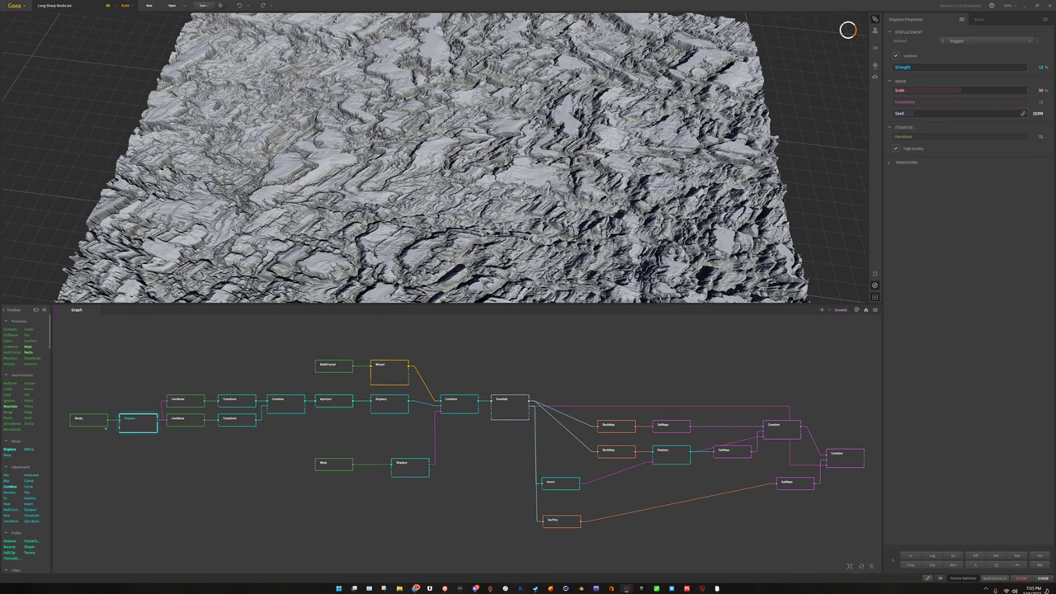
pyautogui.moveTo(367, 193); pyautogui.dragTo(371, 116)
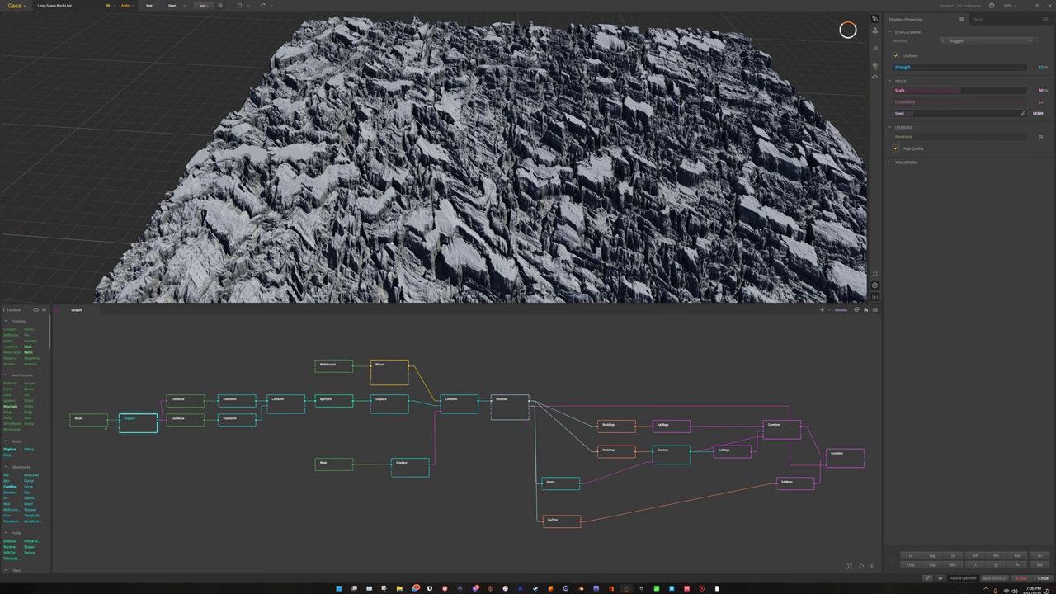
# Step: Preview the two LineNoise nodes and the Transform node fed by the upper one, examining the streaked rock layers up close
pyautogui.click(185, 400)
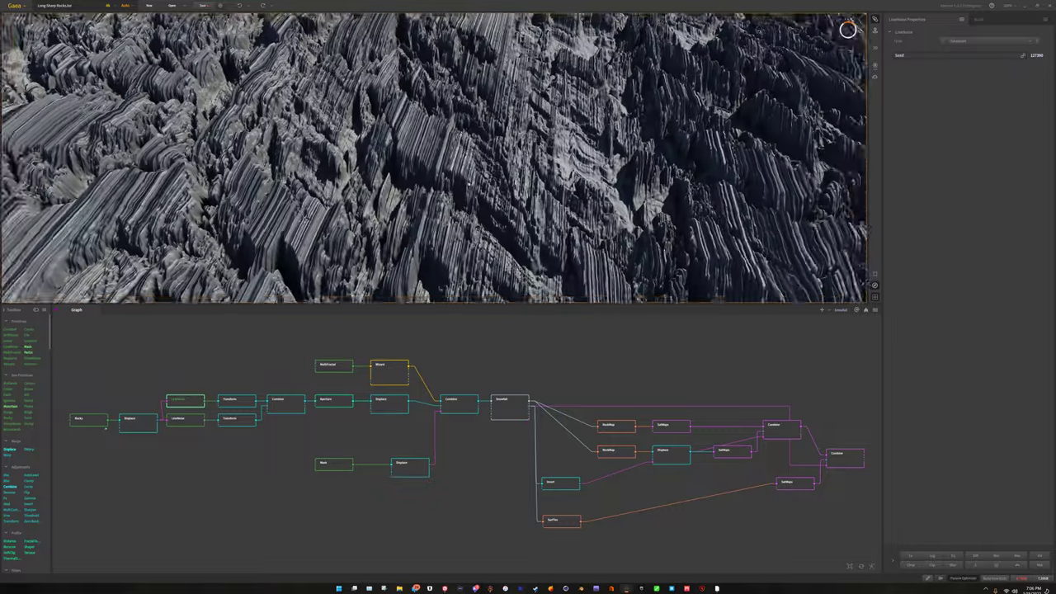
pyautogui.moveTo(469, 183)
pyautogui.mouseDown()
pyautogui.moveTo(475, 214)
pyautogui.moveTo(464, 212)
pyautogui.moveTo(476, 214)
pyautogui.moveTo(468, 196)
pyautogui.mouseUp()
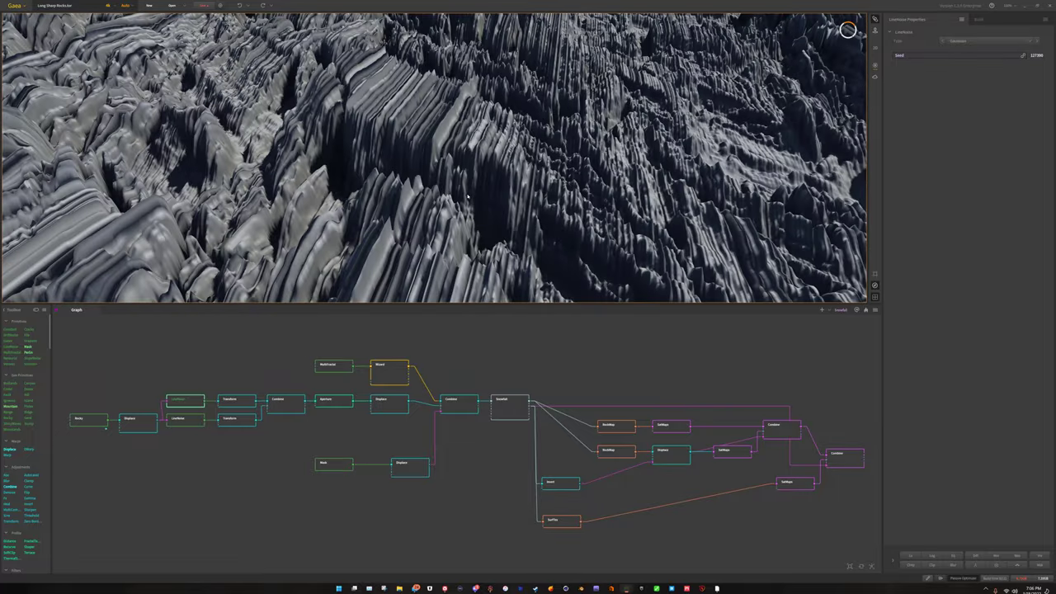
pyautogui.click(190, 423)
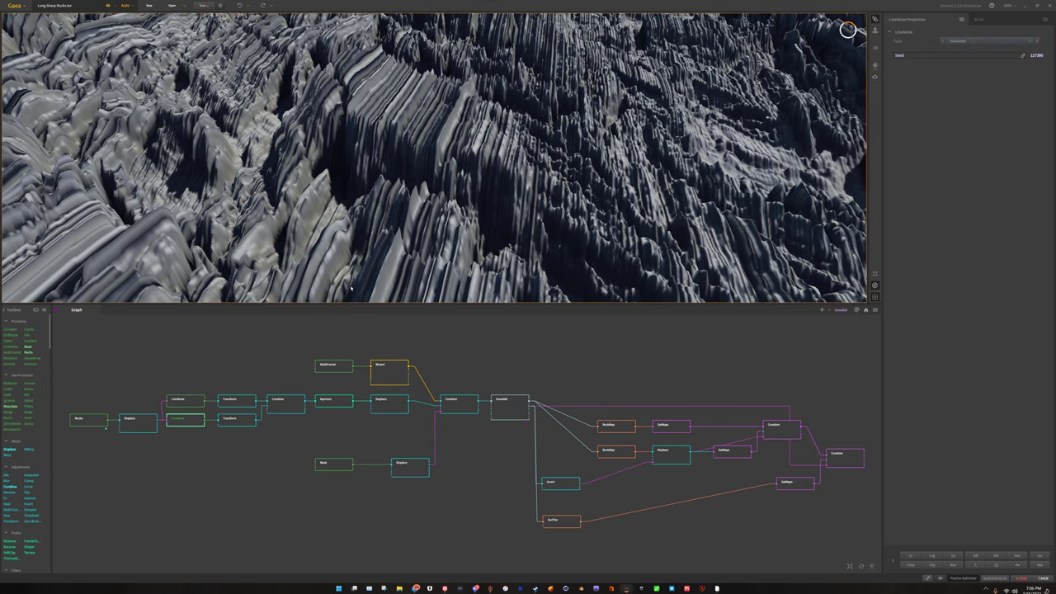
pyautogui.click(181, 400)
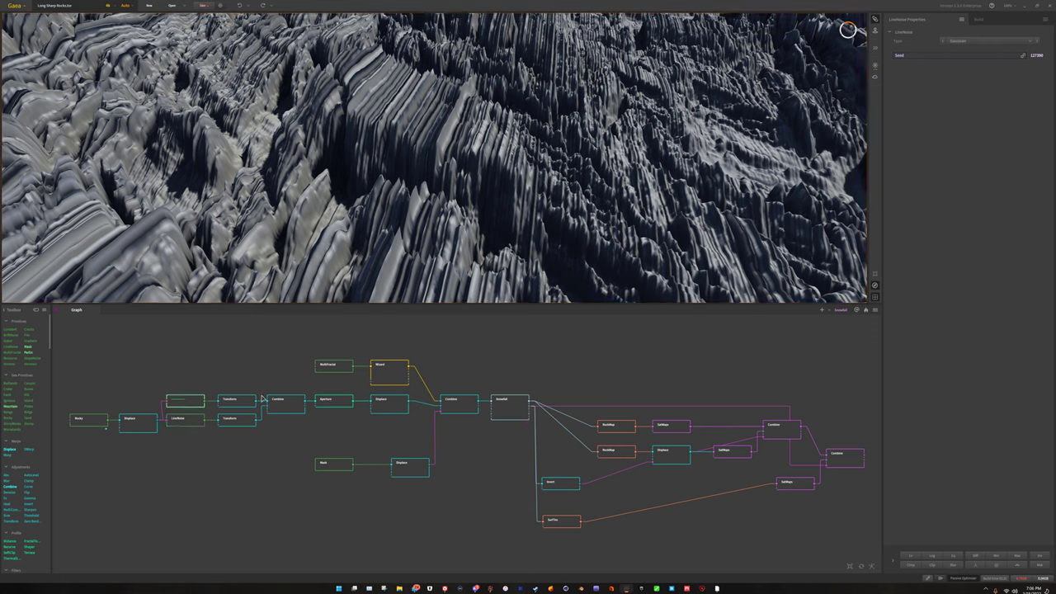
pyautogui.press('Right')
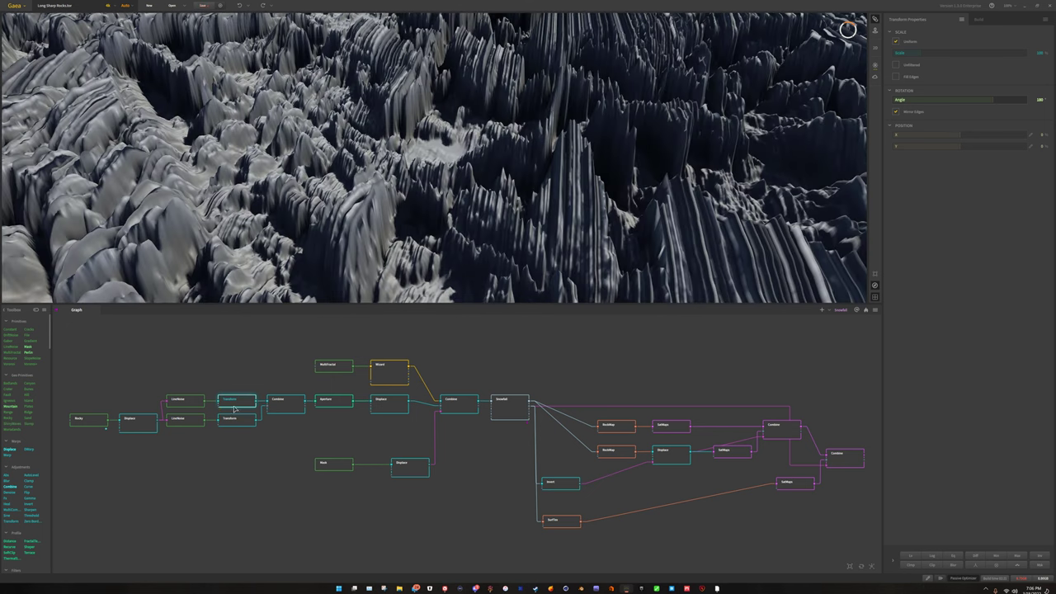
pyautogui.scroll(-4, 551, 177)
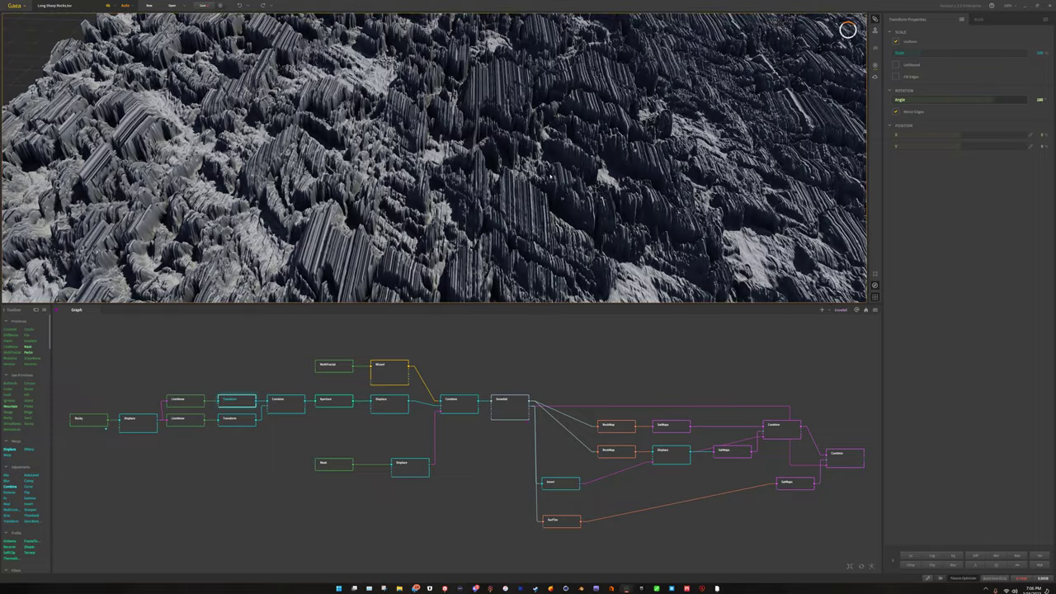
# Step: Examine the upper Transform node's terrain at a low angle, and preview the lower Transform node's streaked rock layers up close
pyautogui.moveTo(550, 177); pyautogui.dragTo(546, 222)
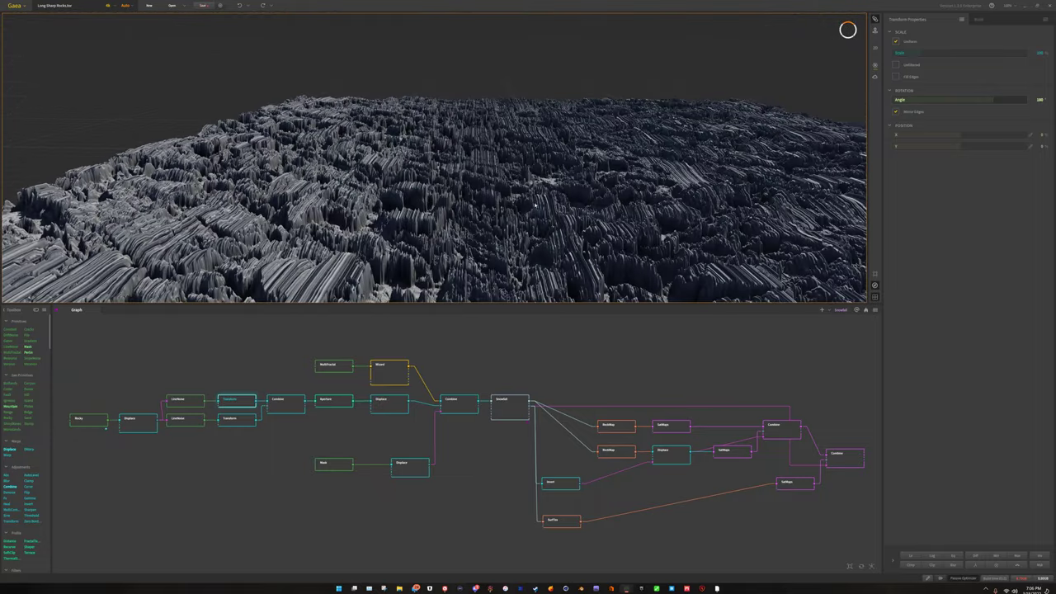
pyautogui.click(230, 422)
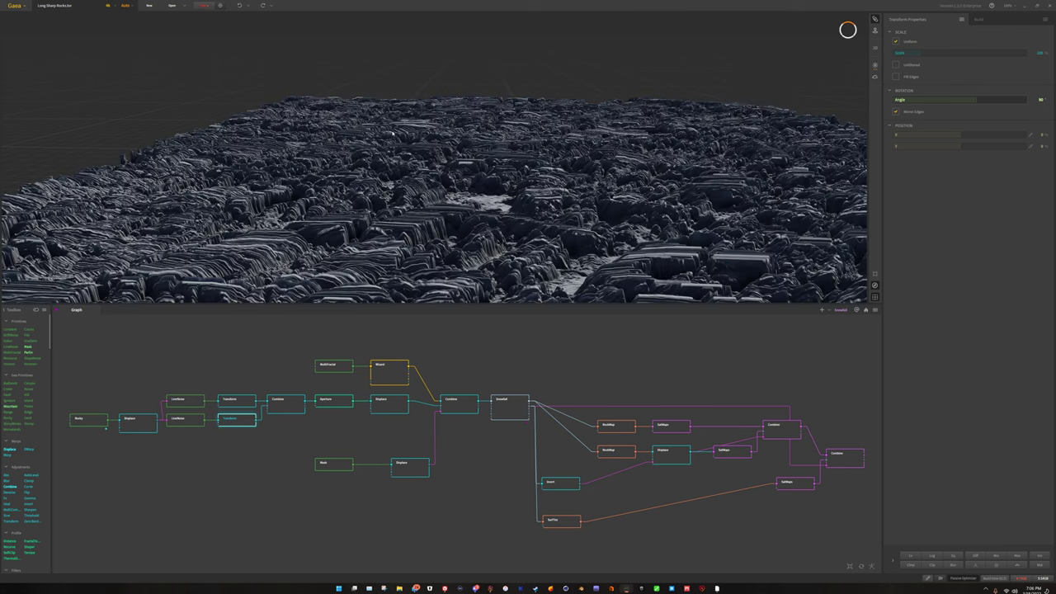
pyautogui.moveTo(393, 133); pyautogui.dragTo(505, 207)
pyautogui.scroll(3, 396, 232)
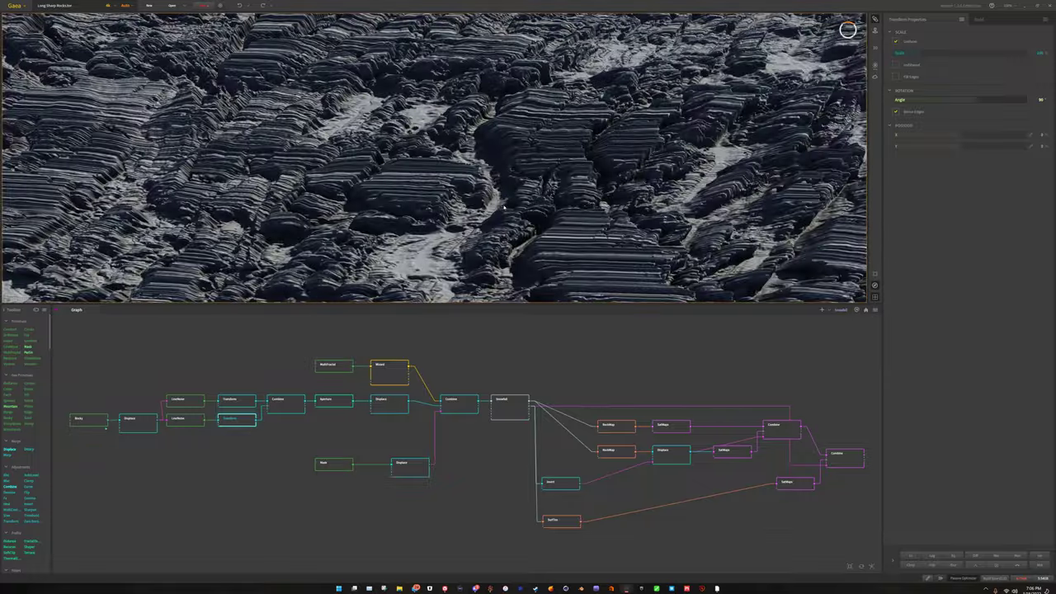
# Step: Preview the Combine node that merges the two Transform nodes and examine its crossed rock layers up close, at ground level and from above
pyautogui.click(288, 401)
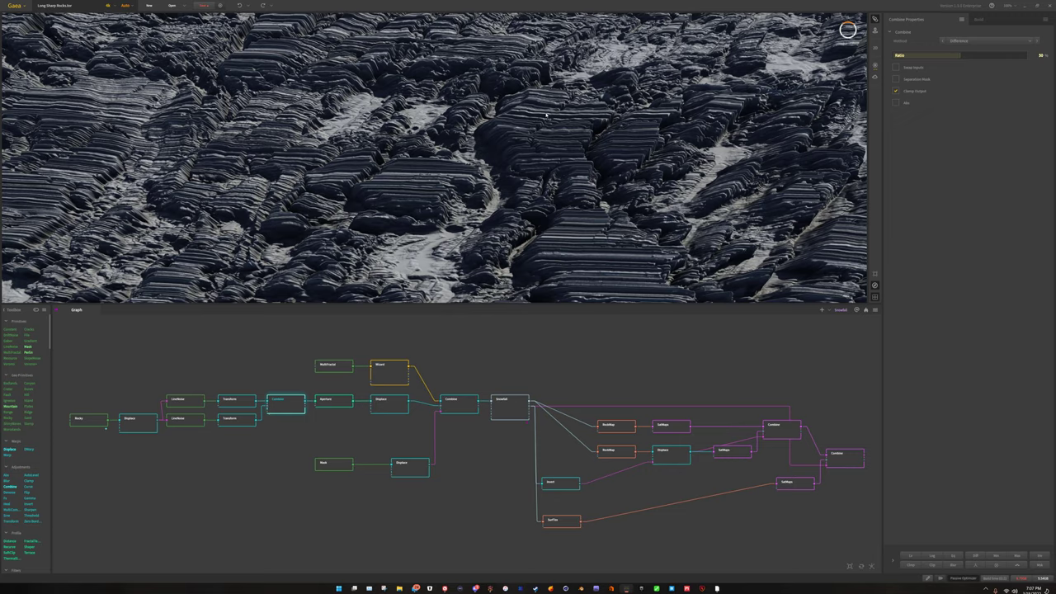
pyautogui.moveTo(547, 115)
pyautogui.mouseDown()
pyautogui.moveTo(615, 154)
pyautogui.moveTo(488, 163)
pyautogui.moveTo(306, 133)
pyautogui.moveTo(465, 159)
pyautogui.moveTo(470, 101)
pyautogui.mouseUp()
pyautogui.scroll(5, 487, 162)
pyautogui.scroll(-5, 465, 160)
pyautogui.moveTo(452, 205); pyautogui.dragTo(410, 230)
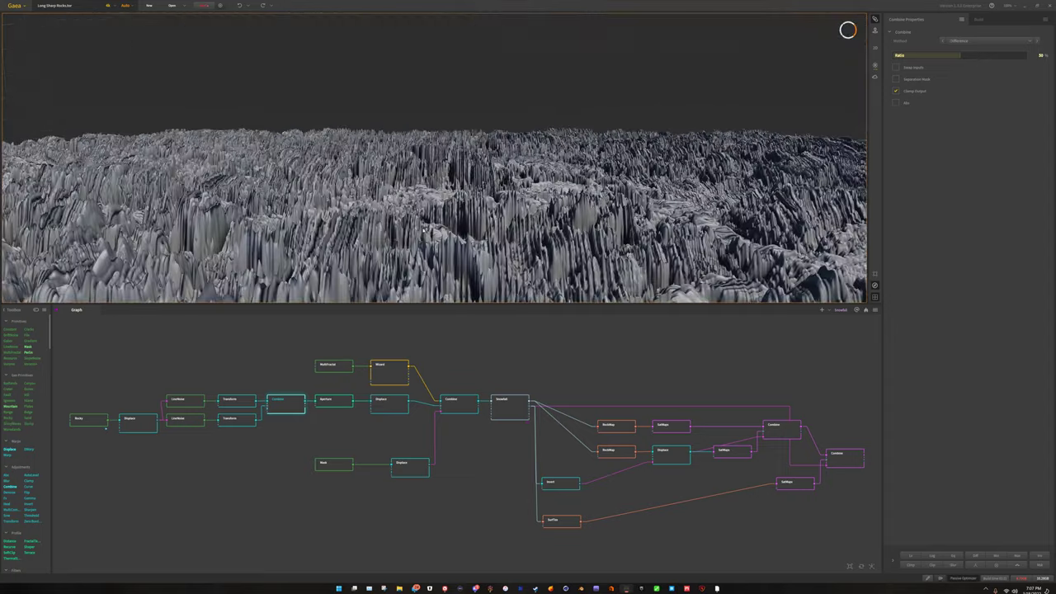
pyautogui.moveTo(422, 231); pyautogui.dragTo(384, 296)
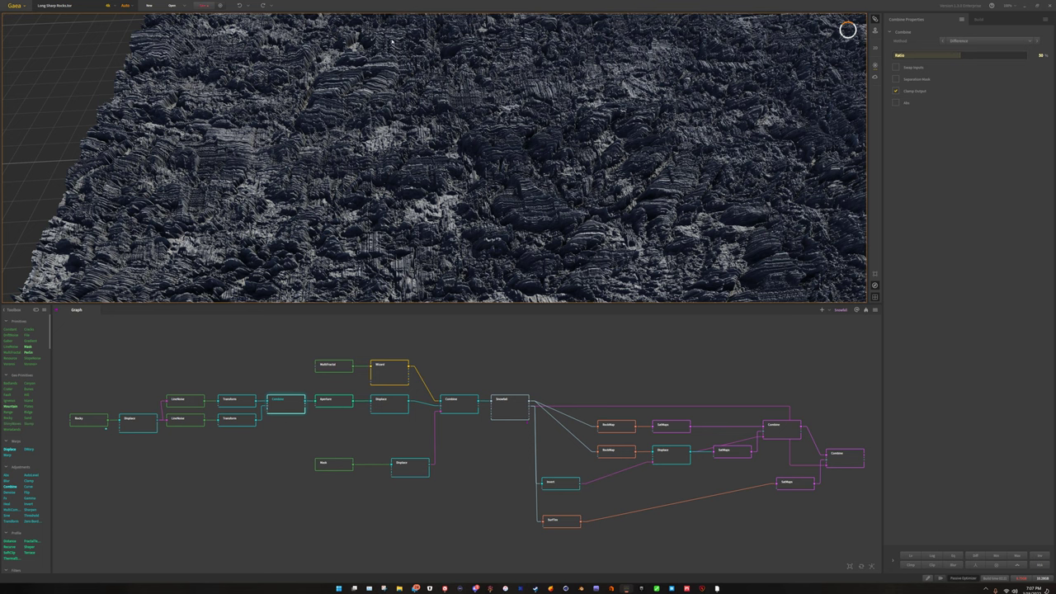
# Step: Preview the Aperture node after the first Combine node and examine its rock surface up close and from farther away
pyautogui.click(338, 405)
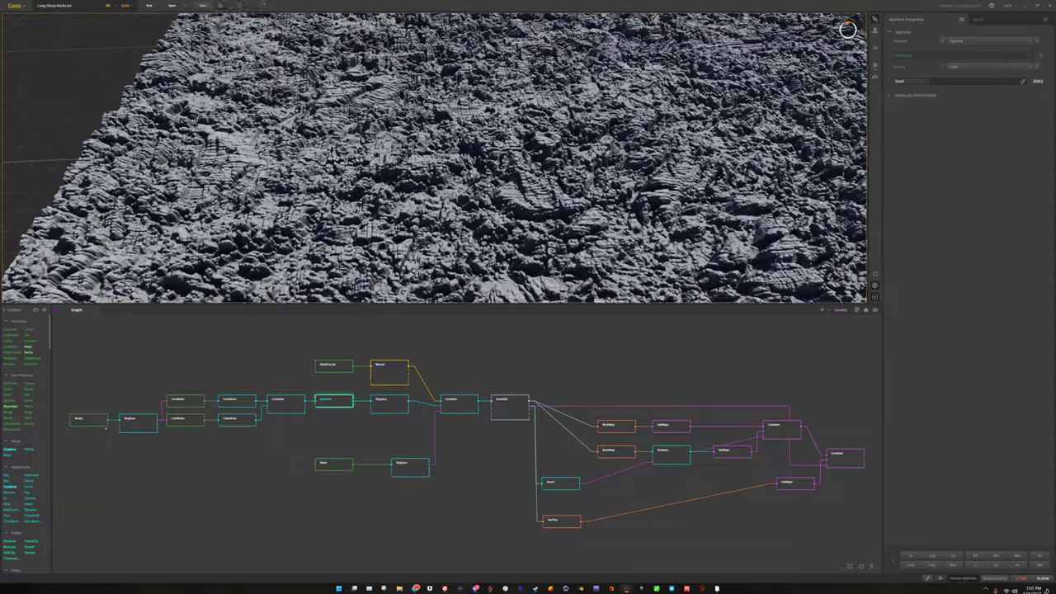
pyautogui.moveTo(489, 185); pyautogui.dragTo(693, 132)
pyautogui.scroll(5, 432, 157)
pyautogui.scroll(-5, 519, 201)
pyautogui.scroll(-3, 434, 158)
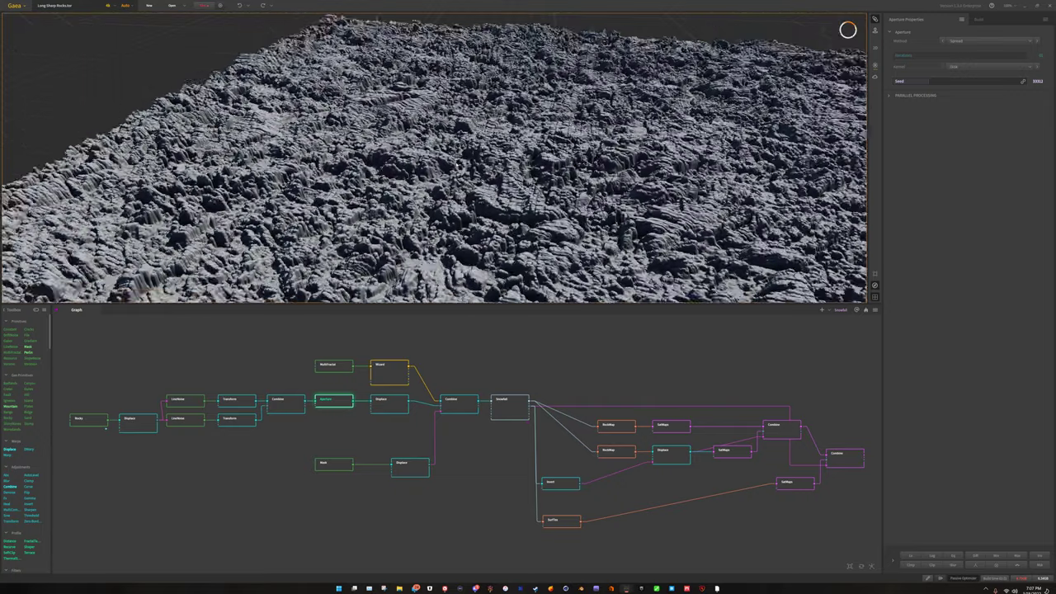
# Step: Preview the Displace node fed by Aperture, examining the whole terrain and its warped rock layers up close
pyautogui.click(391, 401)
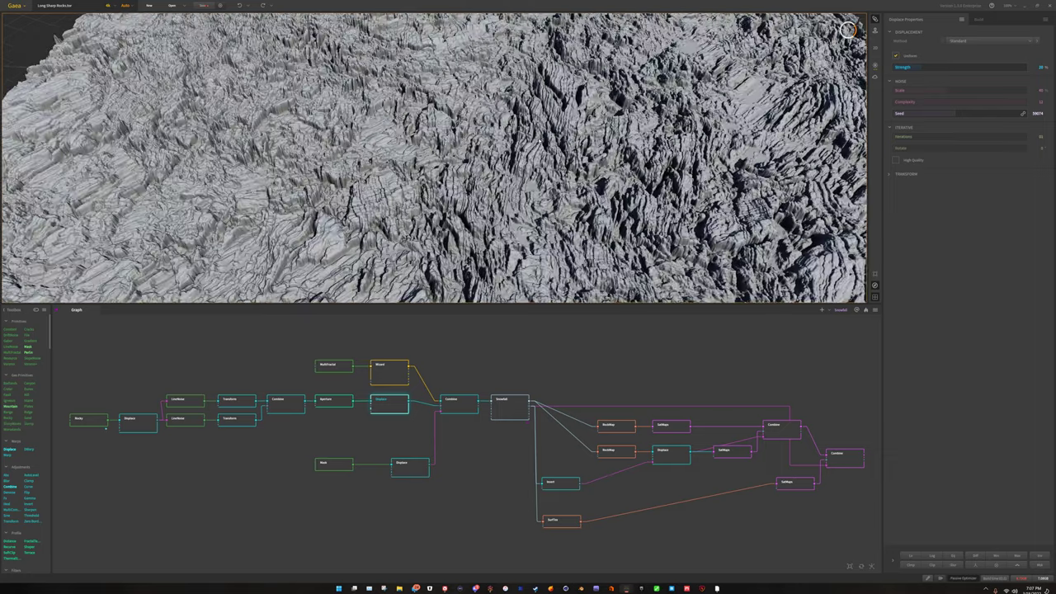
pyautogui.moveTo(578, 165); pyautogui.dragTo(280, 180)
pyautogui.scroll(-3, 414, 185)
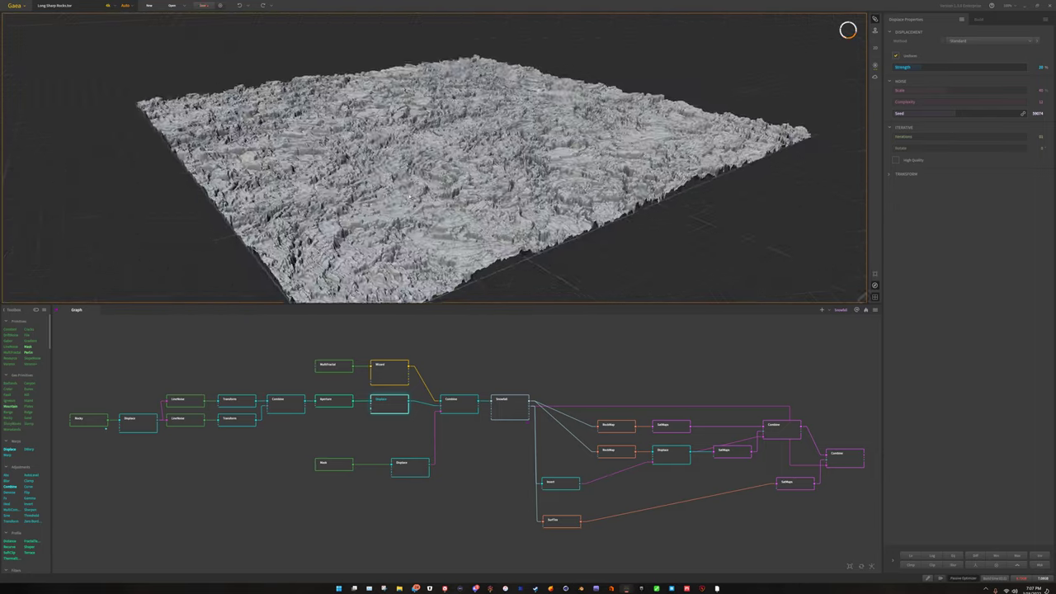
pyautogui.scroll(8, 433, 157)
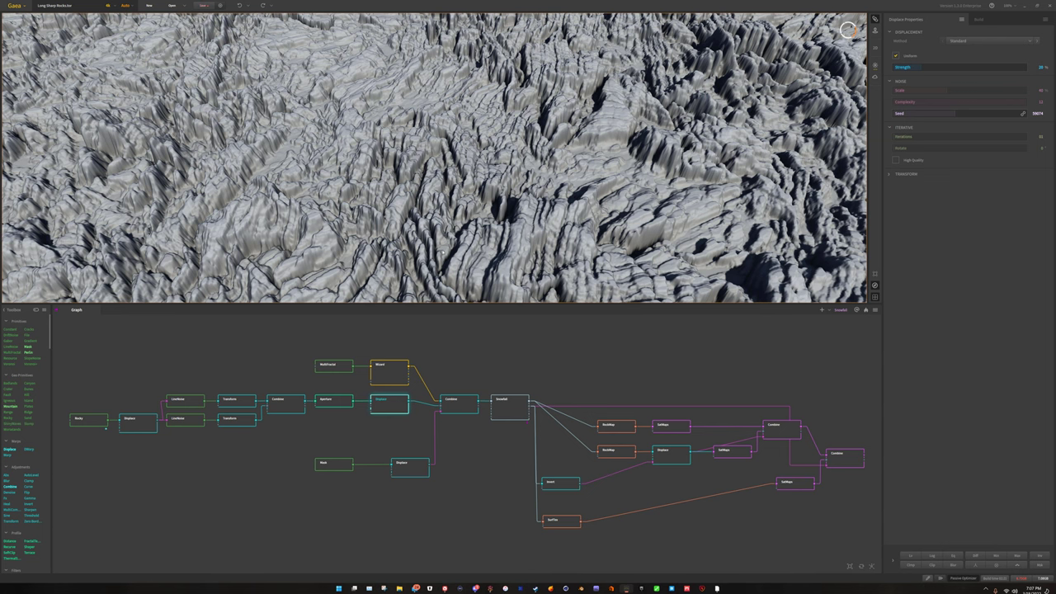
pyautogui.moveTo(460, 168); pyautogui.dragTo(413, 265)
pyautogui.scroll(-4, 414, 265)
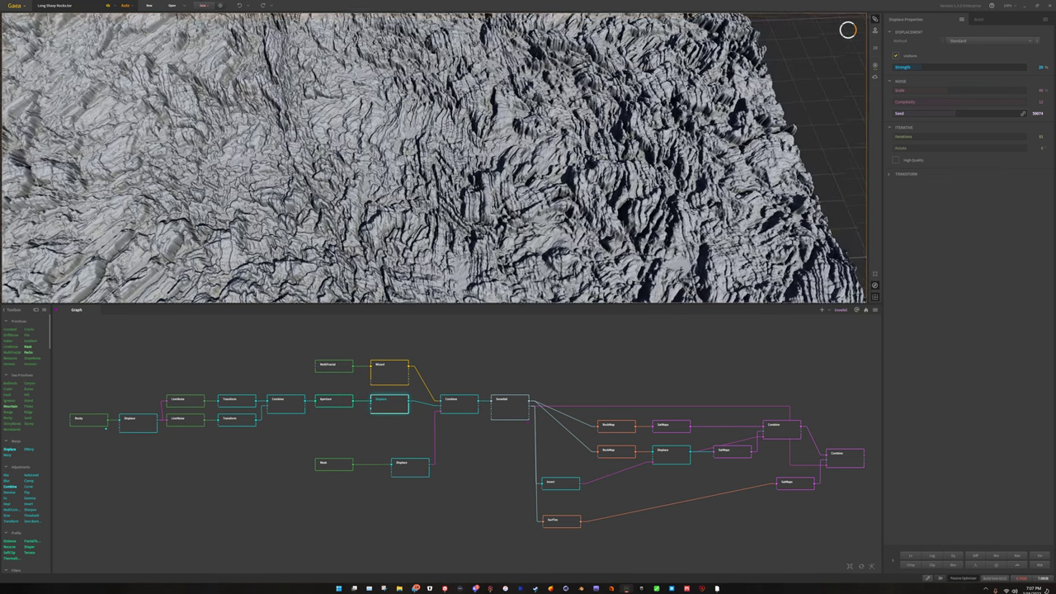
pyautogui.scroll(5, 413, 266)
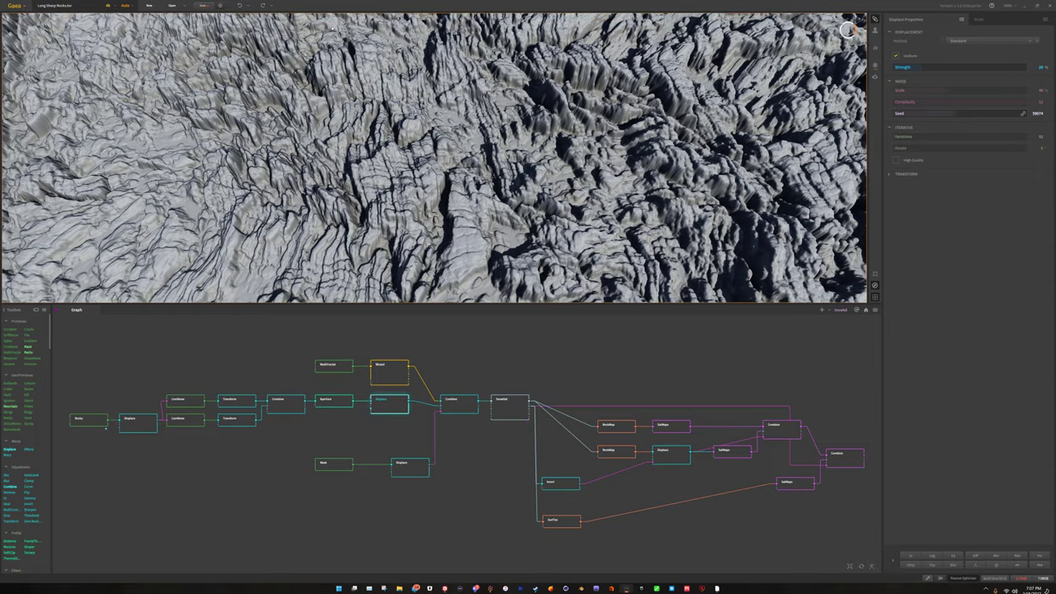
# Step: Examine the displaced rock layers from several other angles, from steep overhead to a low side view
pyautogui.scroll(-5, 437, 114)
pyautogui.moveTo(436, 114); pyautogui.dragTo(495, 91)
pyautogui.scroll(3, 495, 91)
pyautogui.scroll(-3, 495, 148)
pyautogui.moveTo(495, 149); pyautogui.dragTo(476, 238)
pyautogui.moveTo(549, 216); pyautogui.dragTo(573, 238)
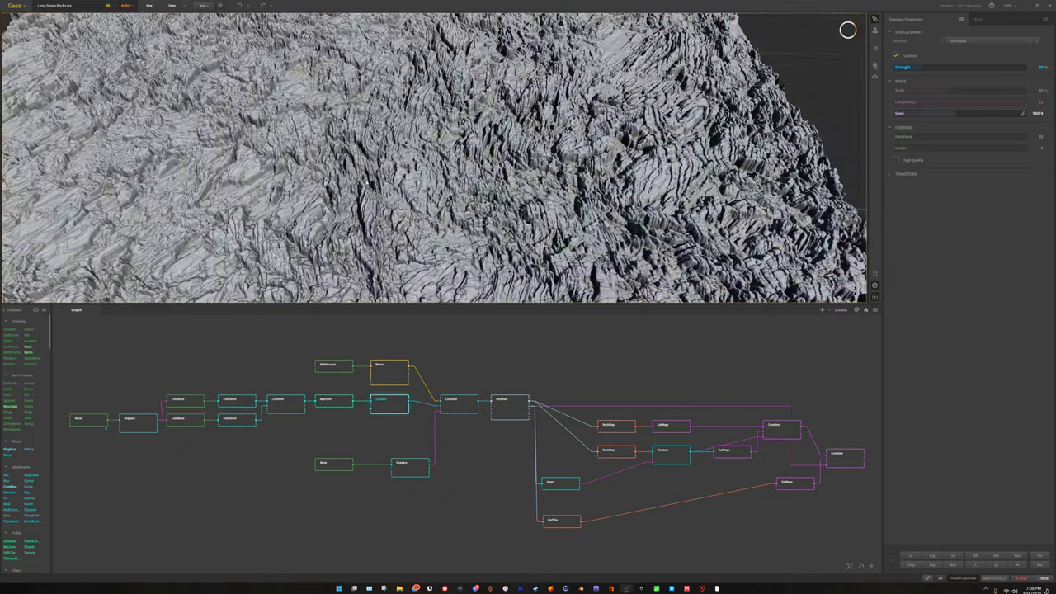
pyautogui.moveTo(495, 207); pyautogui.dragTo(471, 210)
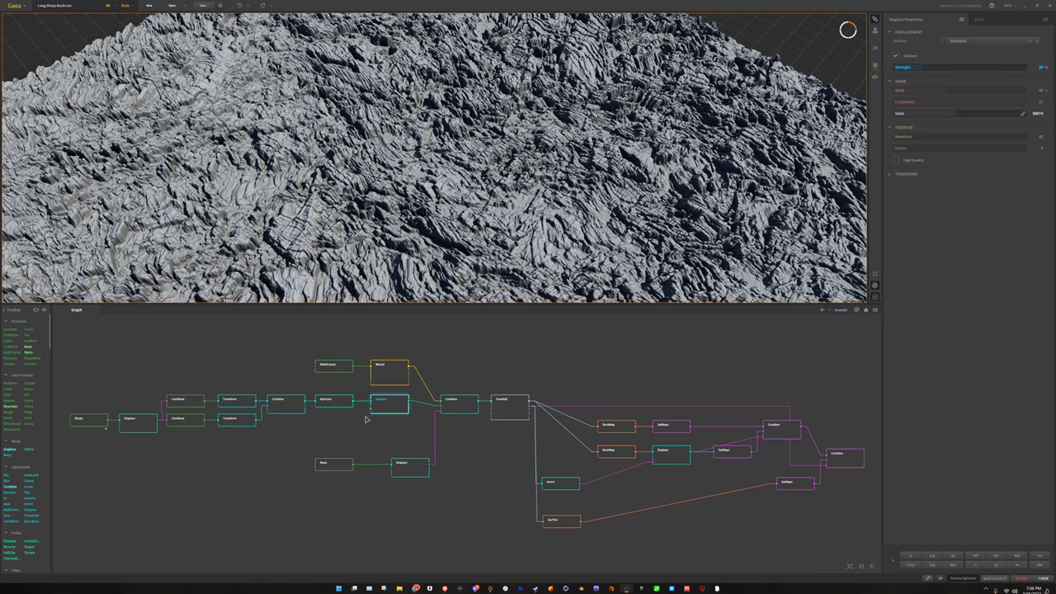
pyautogui.moveTo(412, 132); pyautogui.dragTo(443, 238)
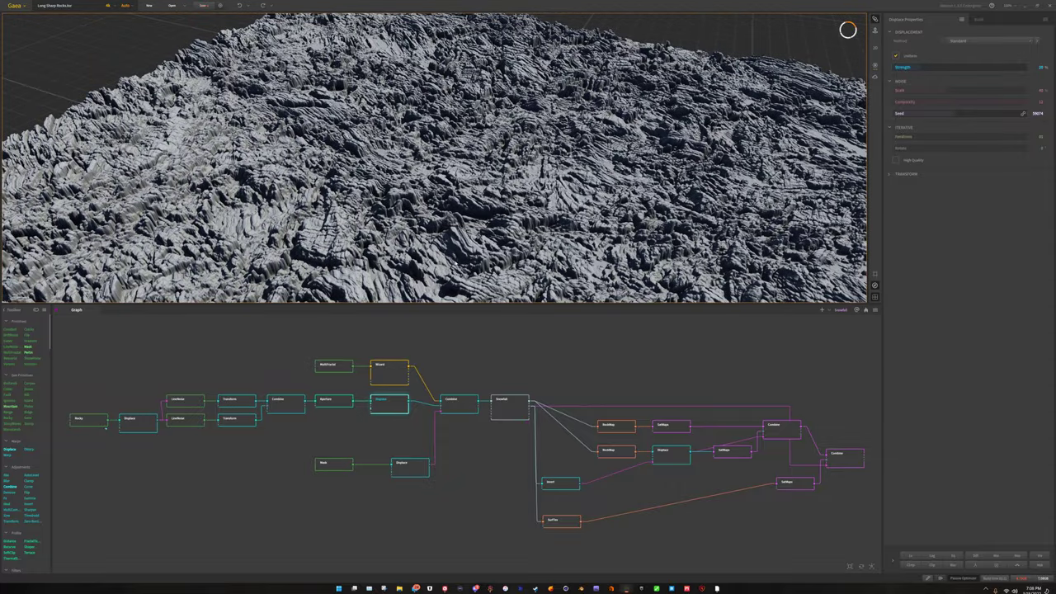
# Step: Preview the Mask node and examine the red painted area around the mountain from several sides
pyautogui.click(328, 464)
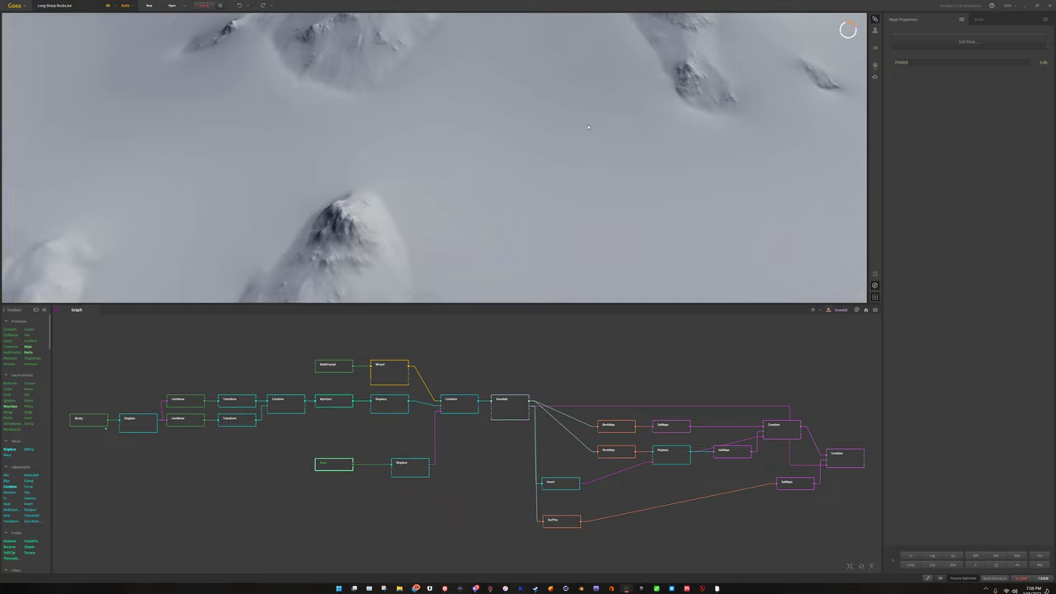
pyautogui.scroll(-6, 588, 127)
pyautogui.moveTo(502, 90); pyautogui.dragTo(435, 111)
pyautogui.moveTo(598, 255); pyautogui.dragTo(469, 124)
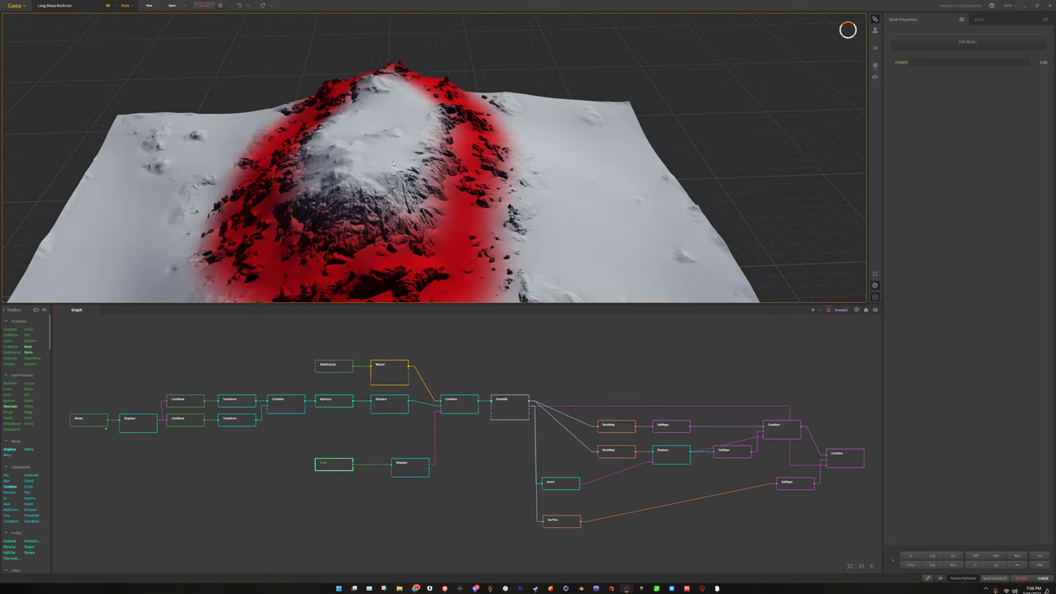
pyautogui.moveTo(393, 162); pyautogui.dragTo(547, 271)
pyautogui.moveTo(196, 156); pyautogui.dragTo(177, 159)
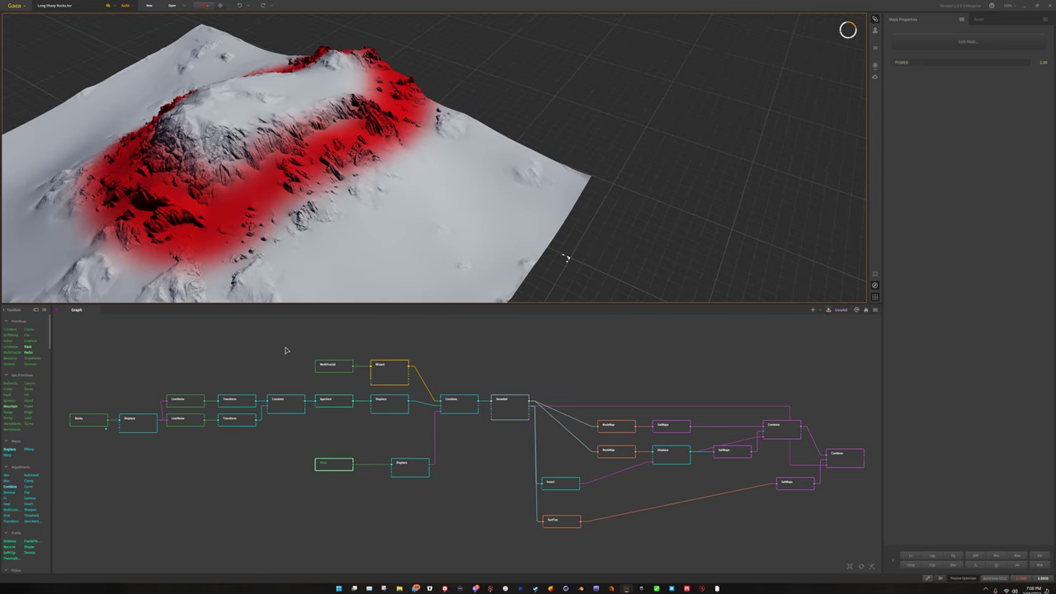
pyautogui.moveTo(132, 206); pyautogui.dragTo(330, 215)
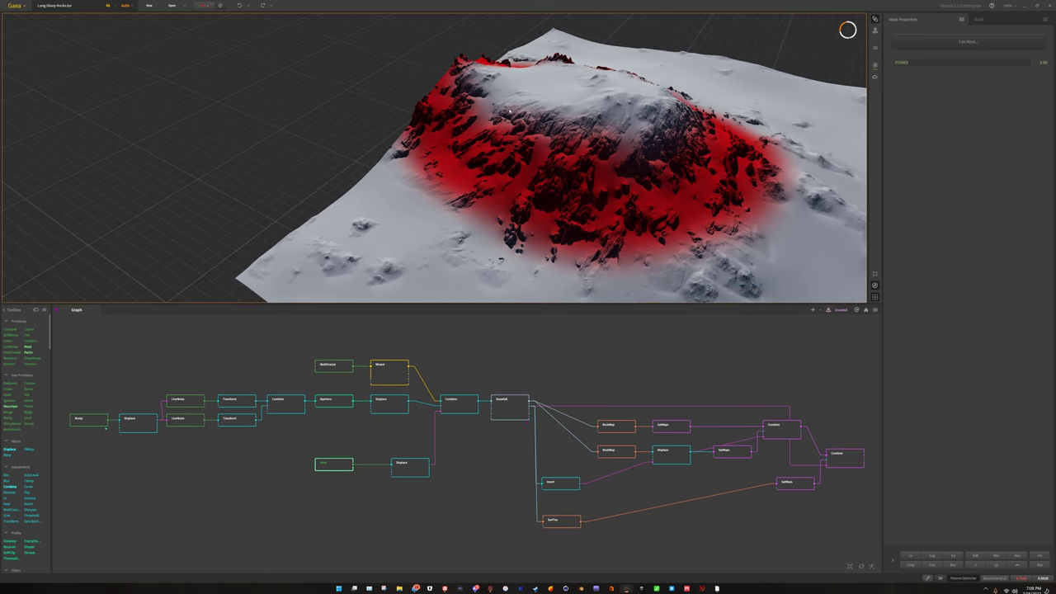
pyautogui.moveTo(609, 205); pyautogui.dragTo(604, 208)
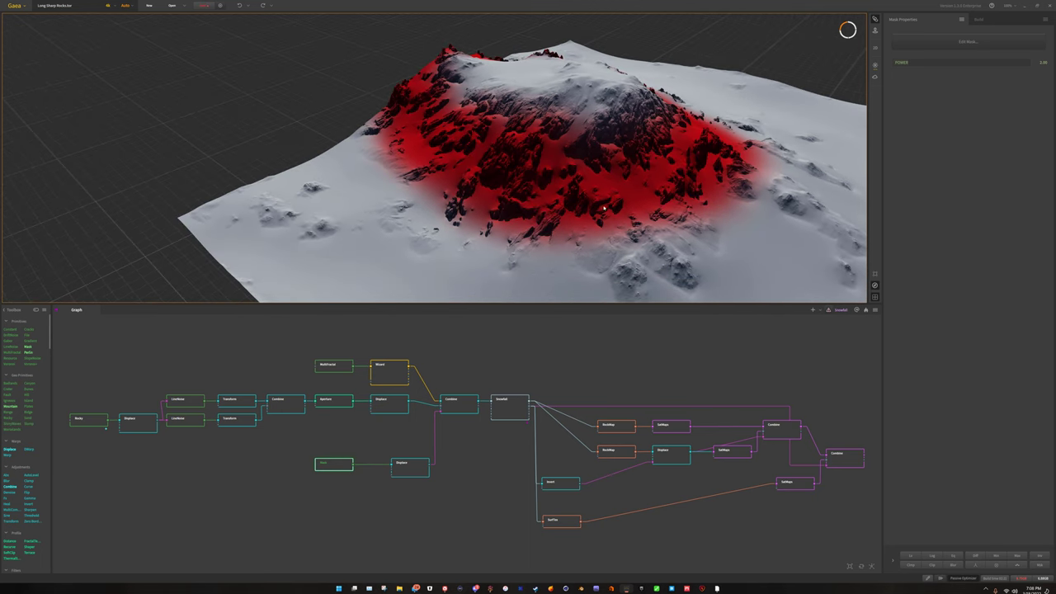
# Step: Preview the Combine node that joins the rocks, mountain and mask, examining the rocky slope up close and from a distance
pyautogui.click(467, 404)
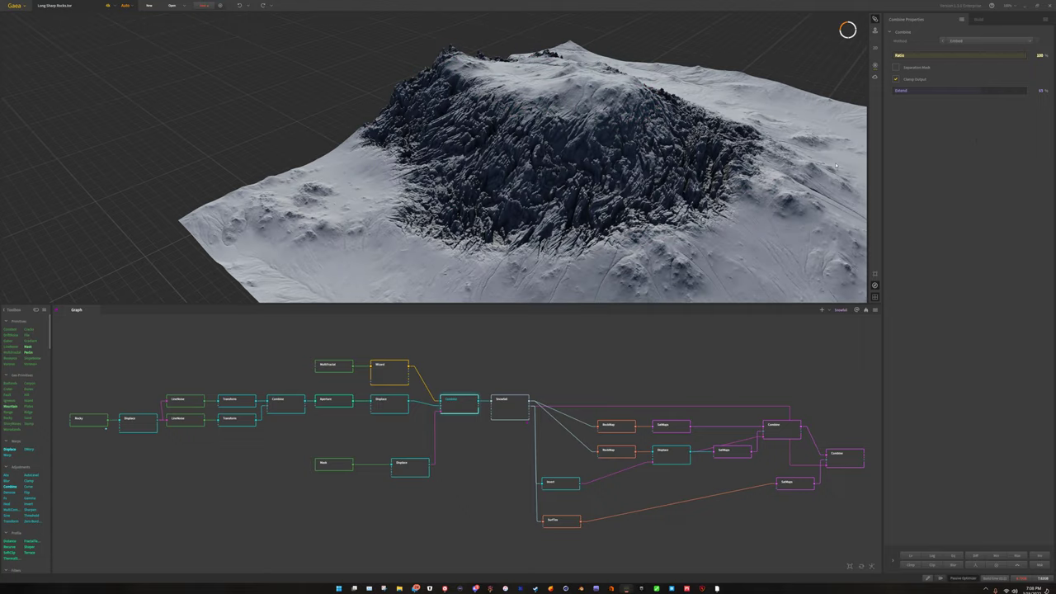
pyautogui.moveTo(651, 168); pyautogui.dragTo(585, 167)
pyautogui.scroll(6, 578, 169)
pyautogui.scroll(-3, 594, 168)
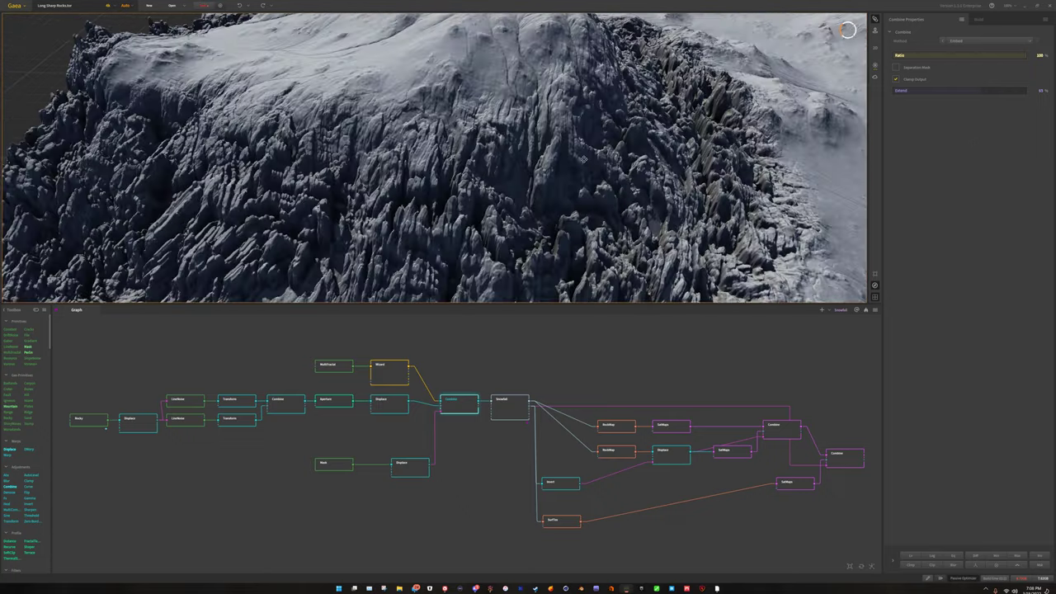
pyautogui.scroll(2, 585, 168)
pyautogui.scroll(-3, 585, 167)
pyautogui.scroll(5, 584, 168)
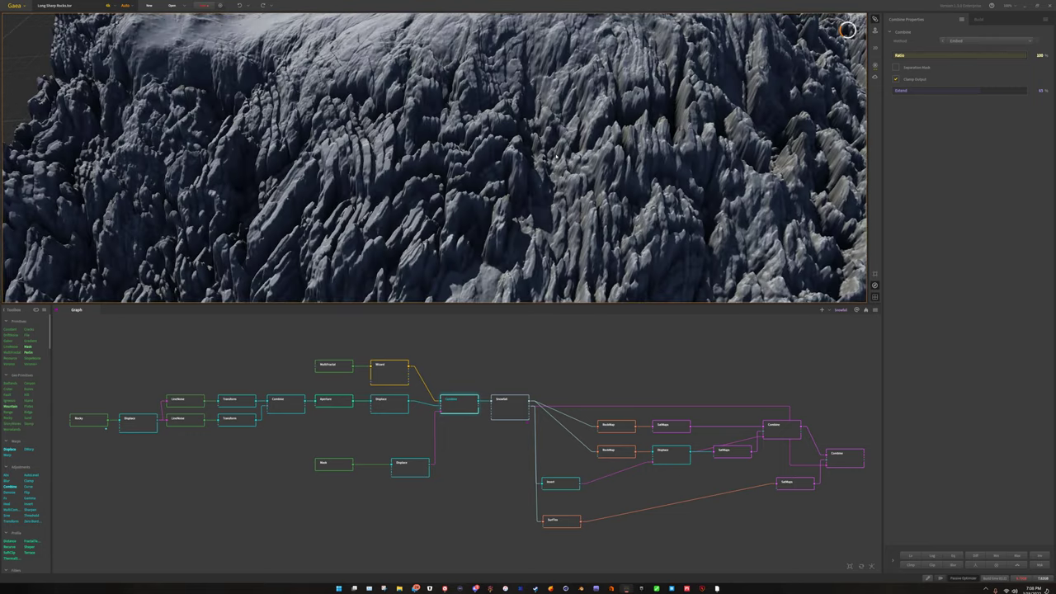
pyautogui.scroll(-6, 590, 161)
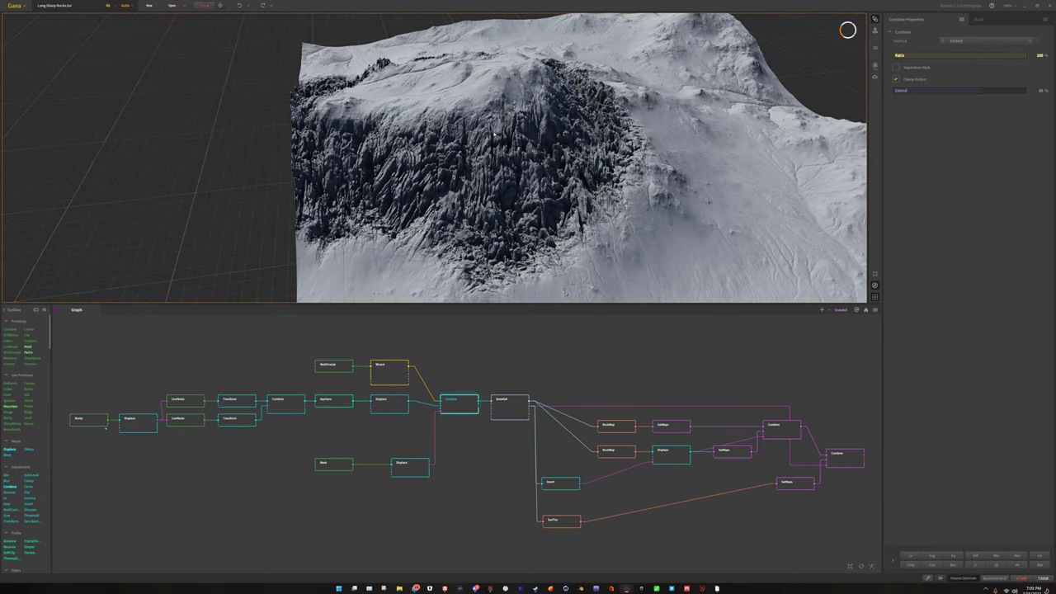
pyautogui.moveTo(492, 211); pyautogui.dragTo(562, 176)
pyautogui.scroll(4, 471, 207)
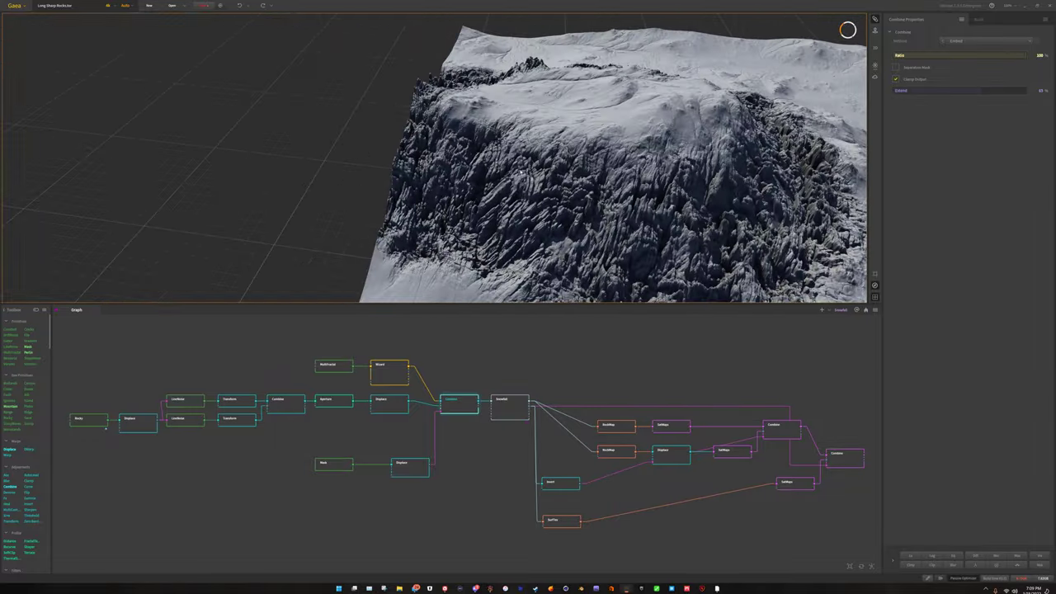
pyautogui.moveTo(562, 177); pyautogui.dragTo(450, 168, button='middle')
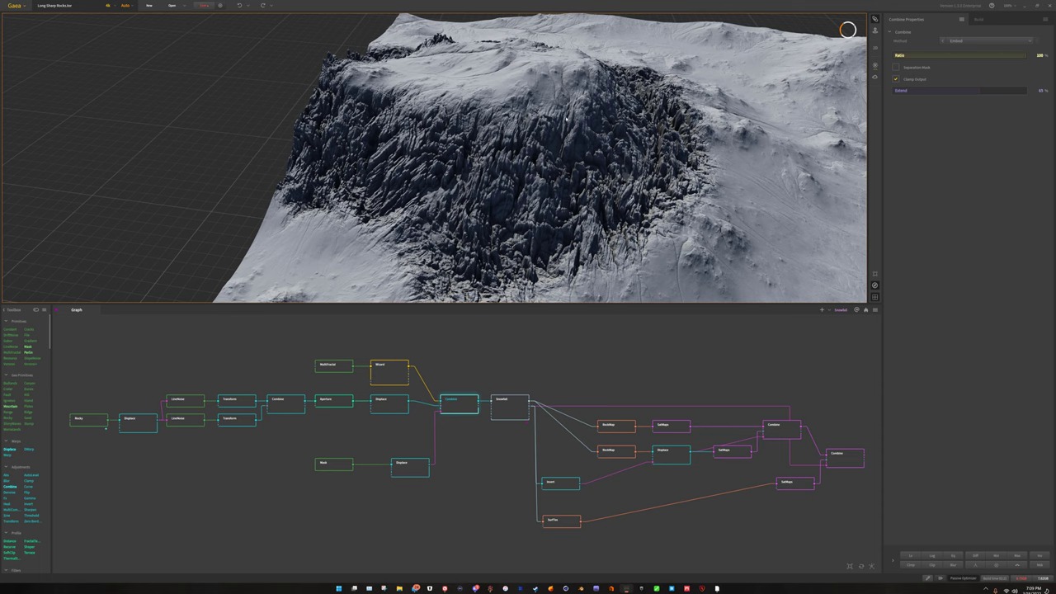
# Step: Preview the Snowfall node and examine the snow settled between the sharp rocks on the mountain's steep slope
pyautogui.click(499, 403)
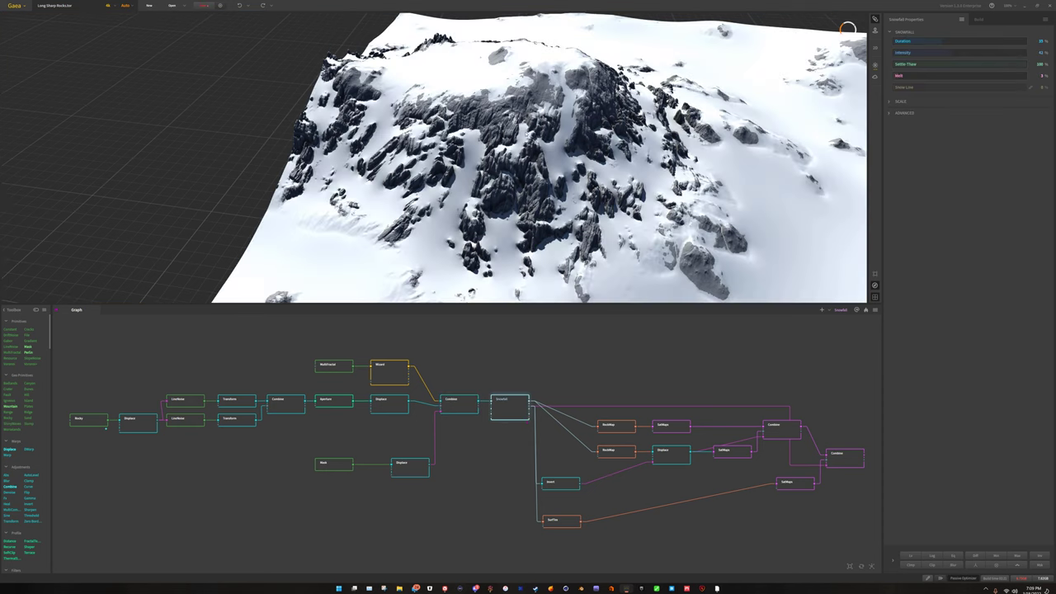
pyautogui.moveTo(506, 196); pyautogui.dragTo(450, 158)
pyautogui.scroll(5, 542, 156)
pyautogui.moveTo(543, 157); pyautogui.dragTo(372, 153)
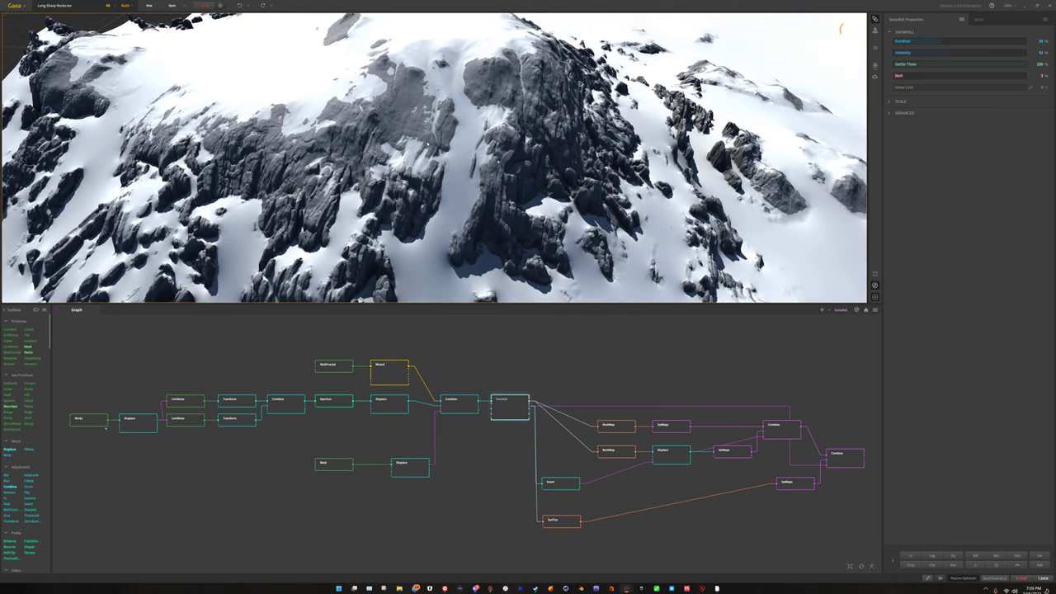
pyautogui.moveTo(372, 154); pyautogui.dragTo(388, 170)
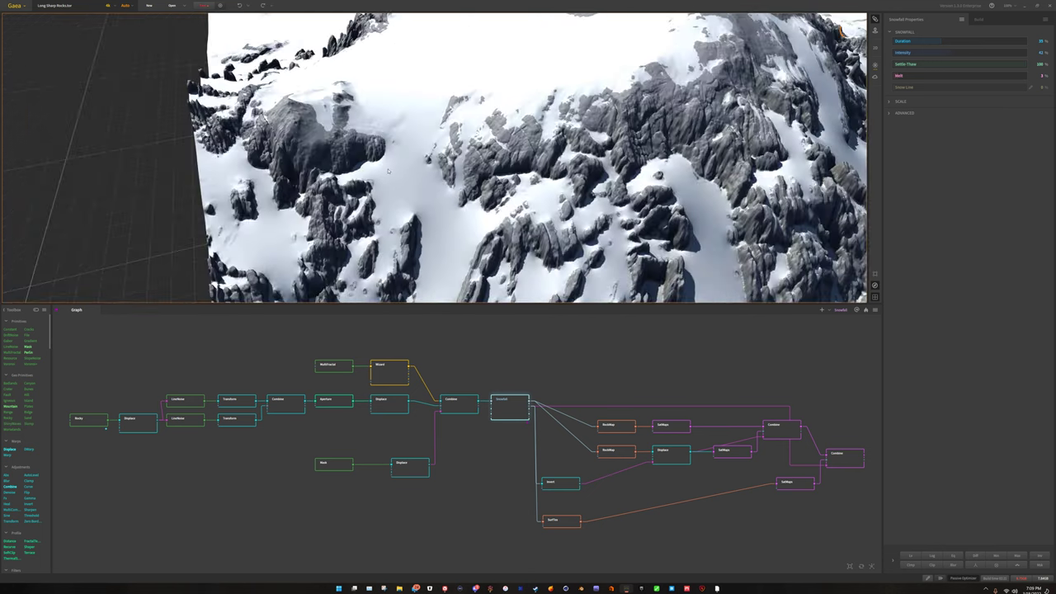
pyautogui.moveTo(687, 257); pyautogui.dragTo(555, 165, button='middle')
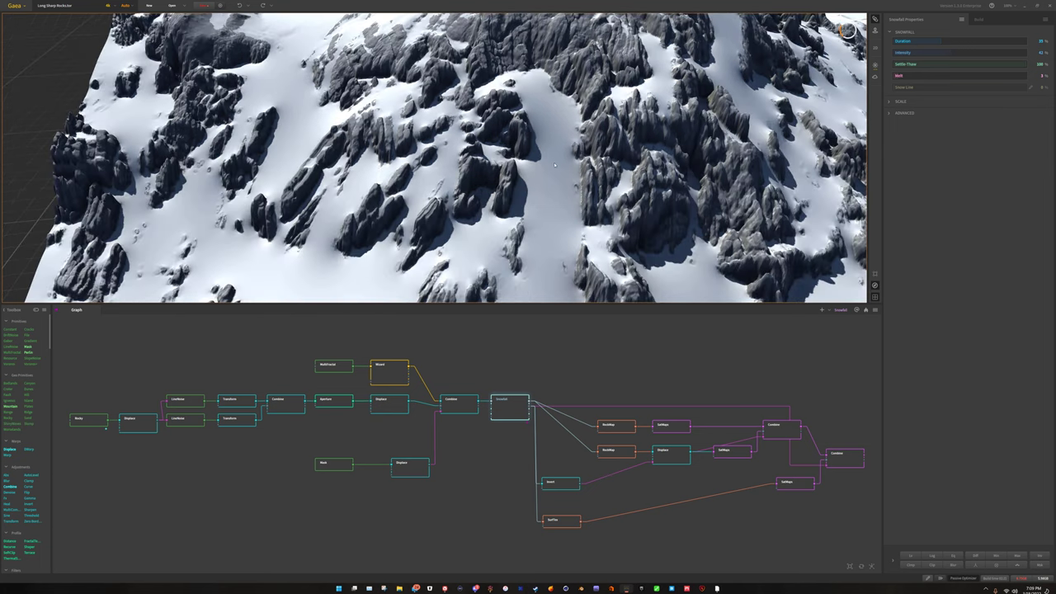
pyautogui.moveTo(555, 165); pyautogui.dragTo(487, 231)
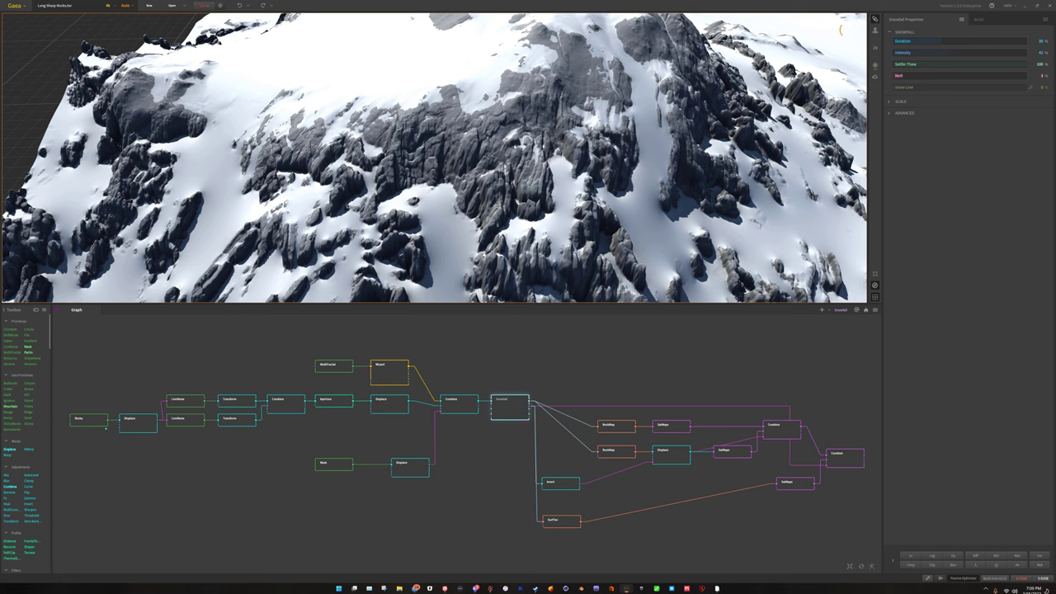
# Step: Examine the snow-covered rock outcrops on another side of the mountain, up close and from farther away
pyautogui.moveTo(425, 158); pyautogui.dragTo(323, 130)
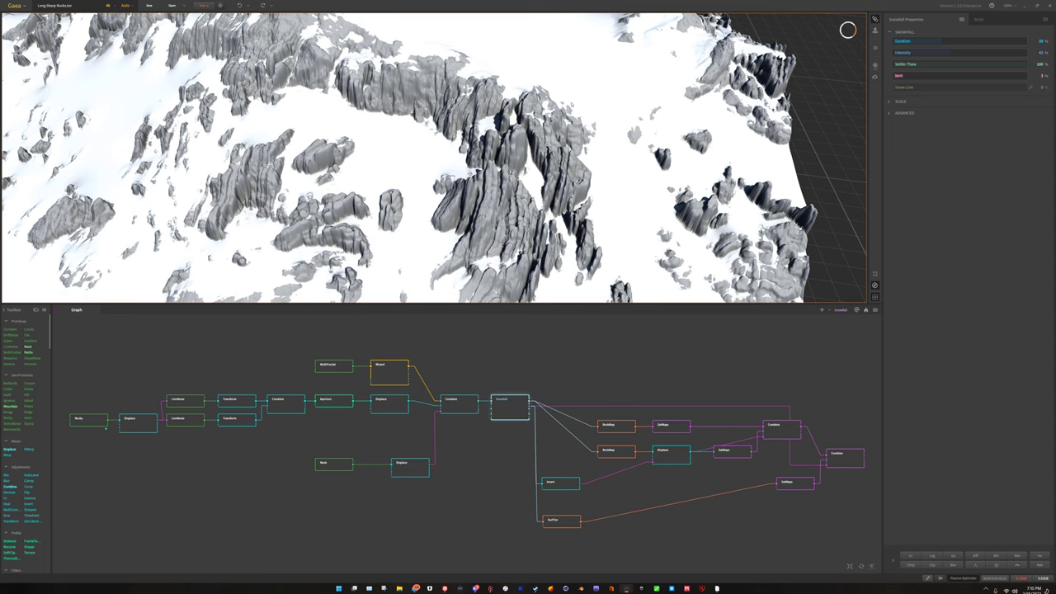
pyautogui.moveTo(521, 251); pyautogui.dragTo(519, 153, button='middle')
pyautogui.scroll(-3, 519, 154)
pyautogui.moveTo(413, 33); pyautogui.dragTo(518, 127, button='middle')
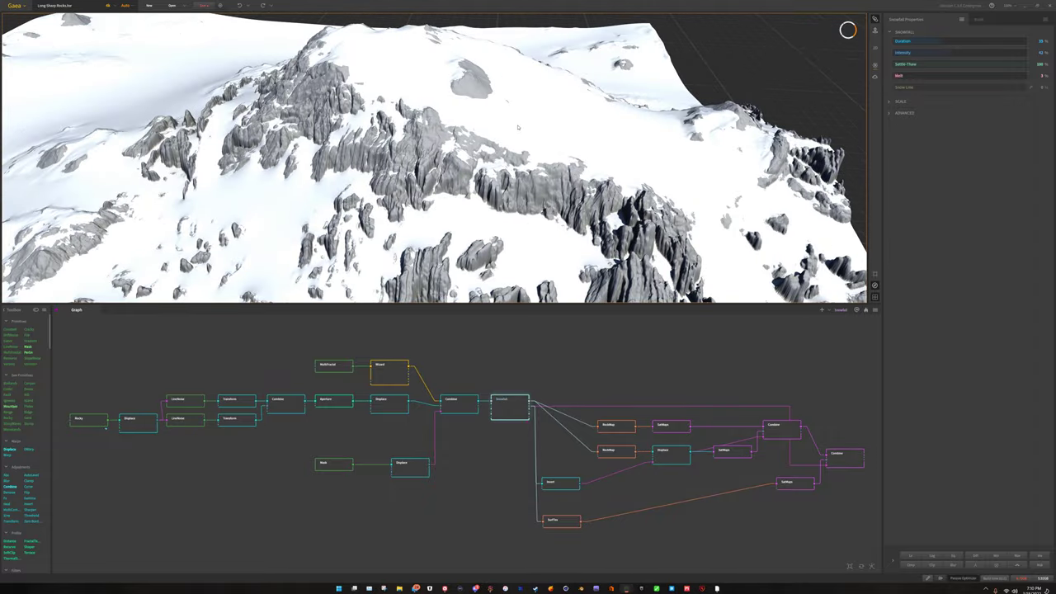
pyautogui.moveTo(518, 127); pyautogui.dragTo(538, 153)
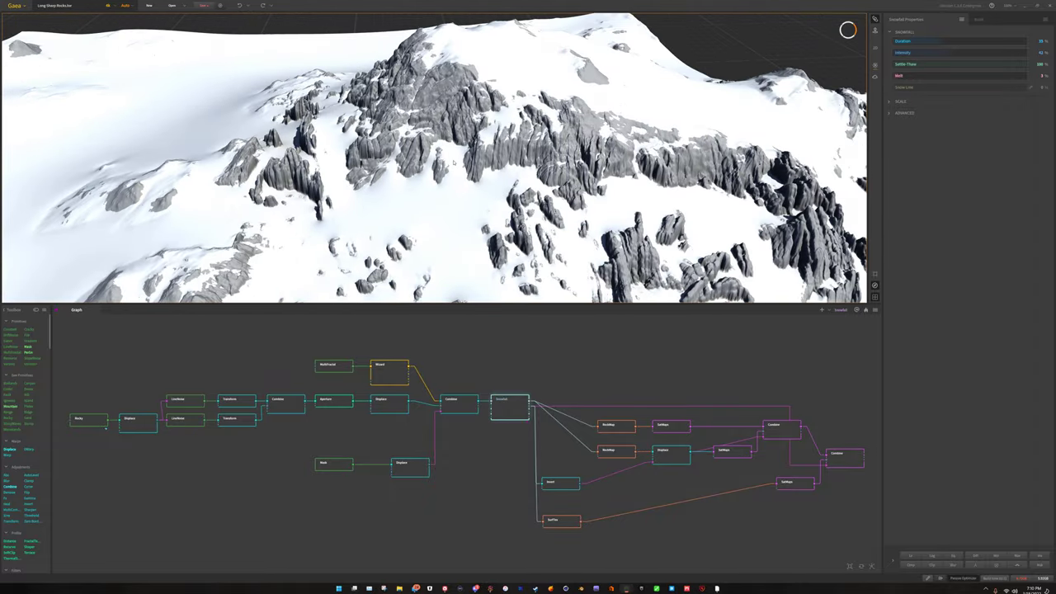
# Step: Preview the Combine node that merges the two rock SatMaps, examining the rock colouring up close and from a distance
pyautogui.moveTo(454, 163); pyautogui.dragTo(404, 157)
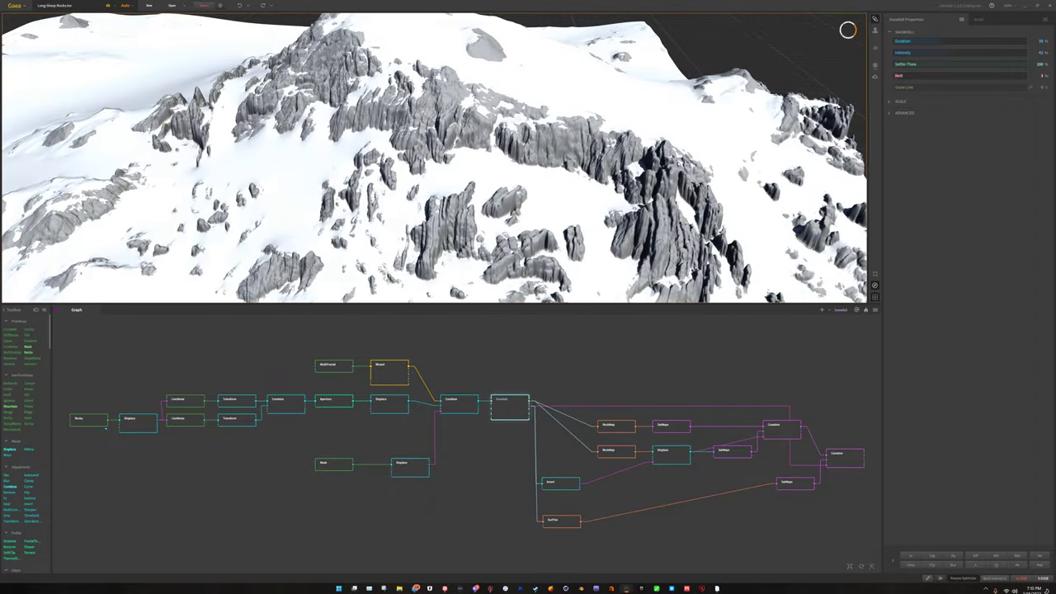
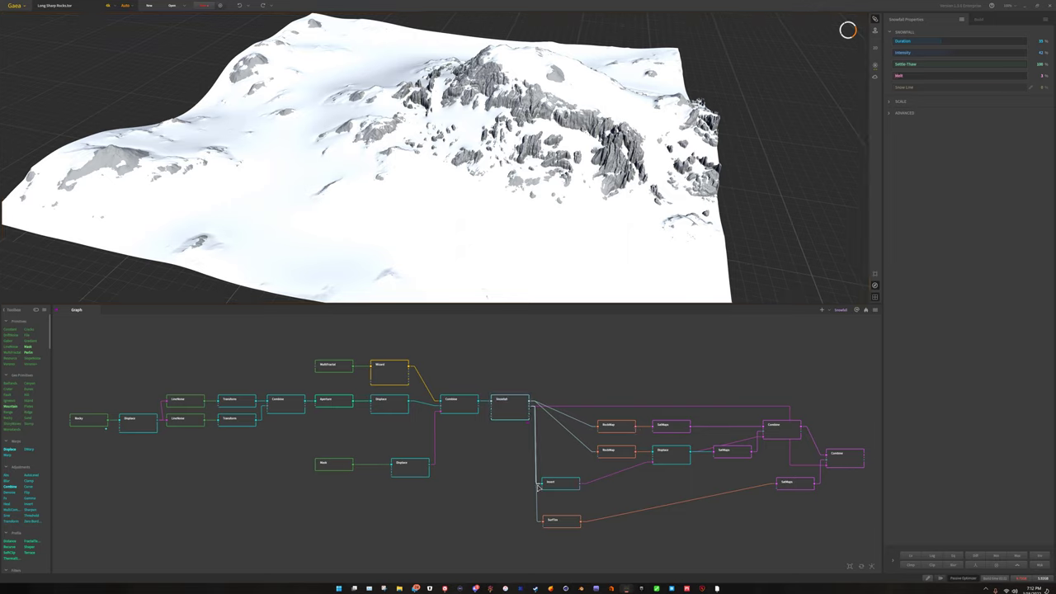
pyautogui.click(777, 432)
pyautogui.moveTo(561, 124); pyautogui.dragTo(364, 174)
pyautogui.scroll(8, 534, 135)
pyautogui.scroll(-6, 534, 135)
pyautogui.scroll(5, 513, 88)
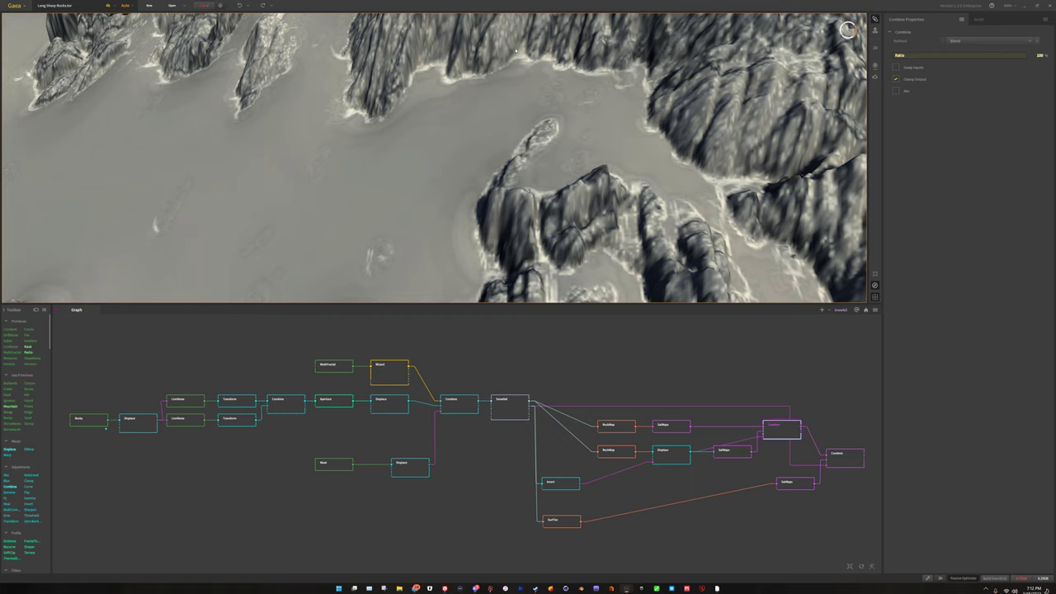
pyautogui.scroll(-5, 516, 51)
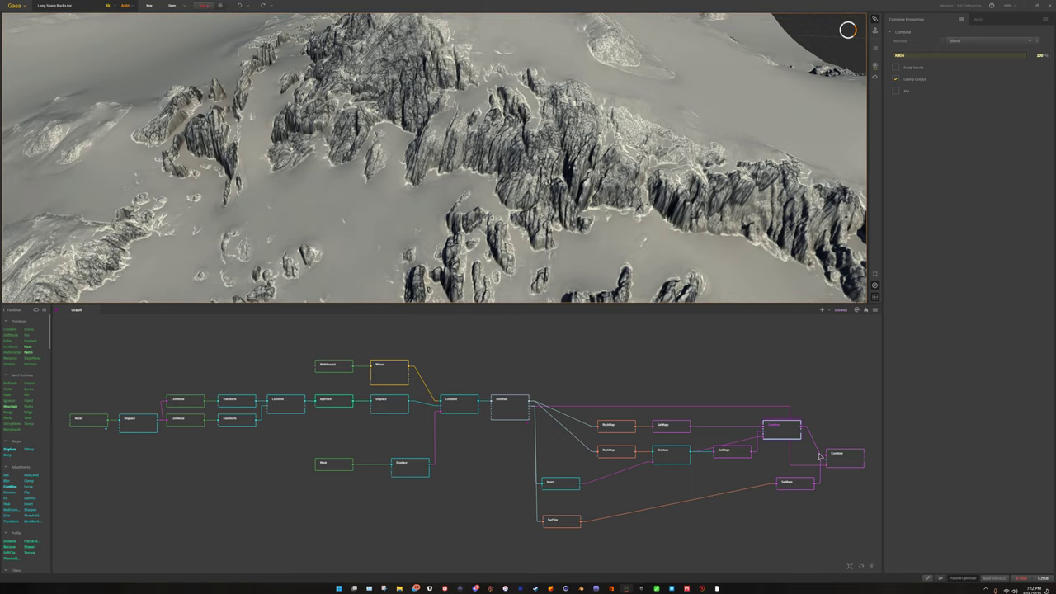
# Step: Preview the final Combine node of the graph, examining the green ground between the rocks up close
pyautogui.click(838, 464)
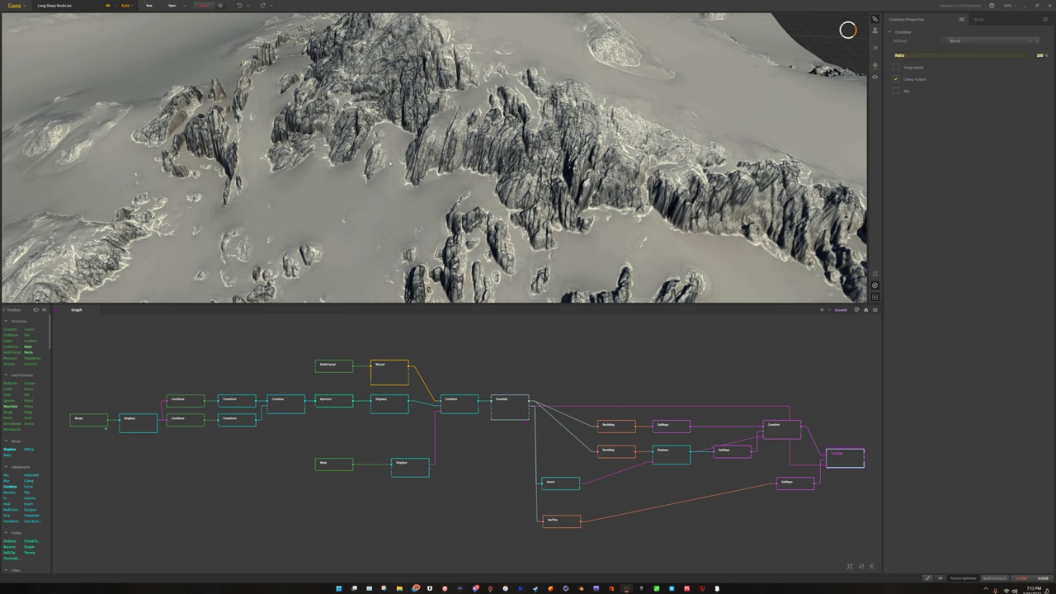
pyautogui.moveTo(367, 222); pyautogui.dragTo(421, 185, button='middle')
pyautogui.scroll(4, 432, 234)
pyautogui.scroll(5, 432, 234)
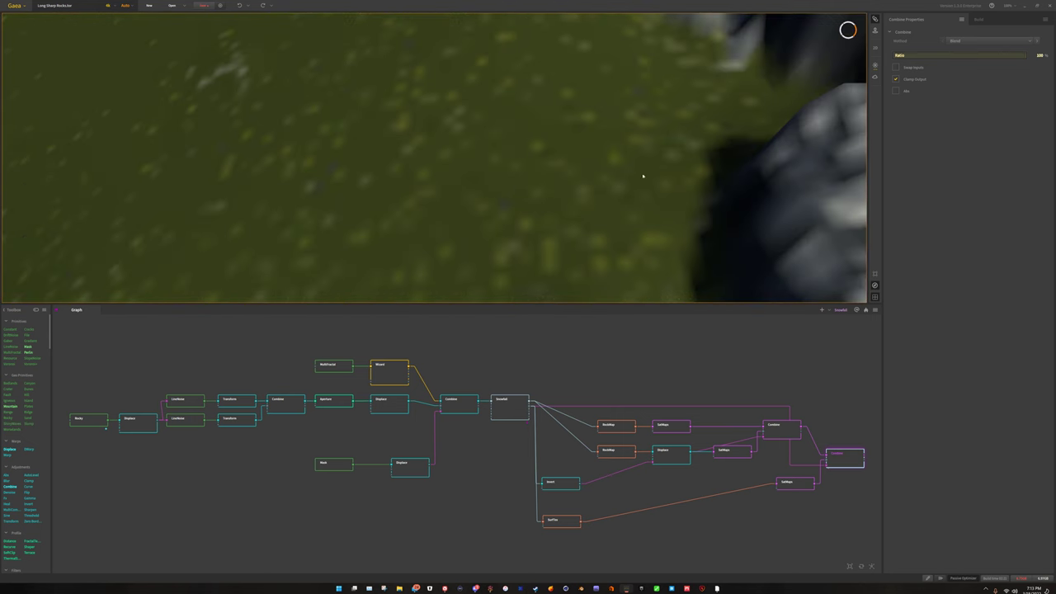
pyautogui.scroll(-8, 639, 163)
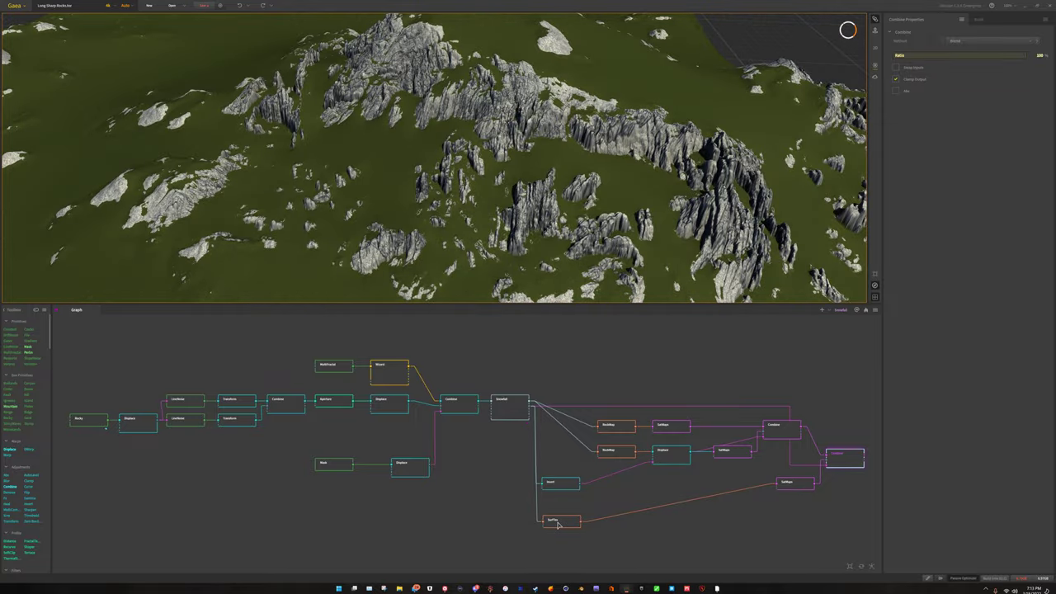
# Step: Examine the grey rock faces and green slopes of the finished mountain up close and from farther away
pyautogui.moveTo(506, 191)
pyautogui.mouseDown()
pyautogui.moveTo(437, 186)
pyautogui.moveTo(420, 174)
pyautogui.moveTo(529, 170)
pyautogui.moveTo(520, 161)
pyautogui.moveTo(500, 182)
pyautogui.mouseUp()
pyautogui.scroll(-5, 520, 165)
pyautogui.scroll(6, 388, 210)
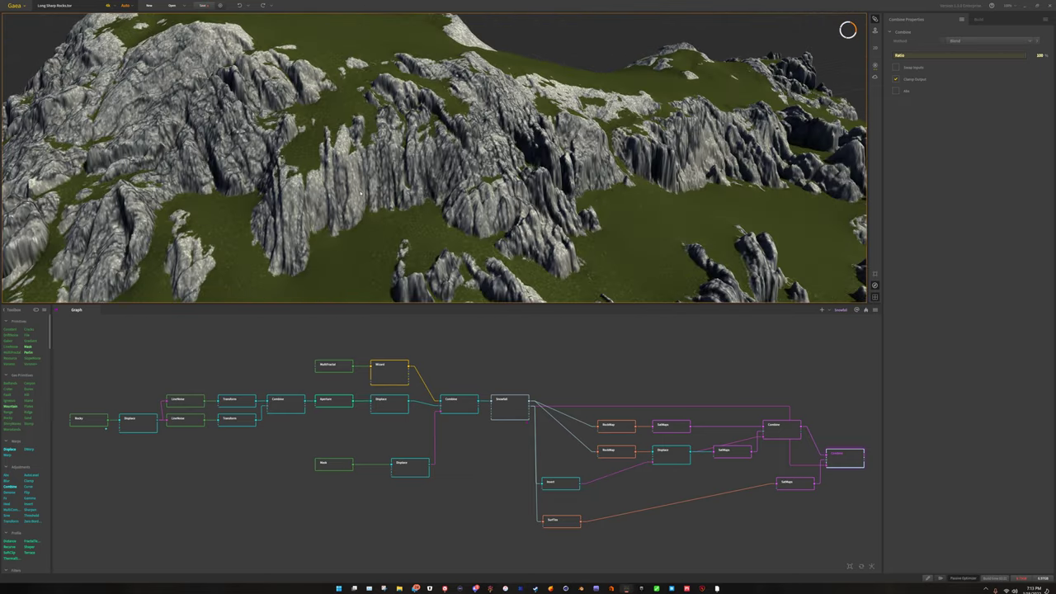
pyautogui.scroll(-4, 361, 194)
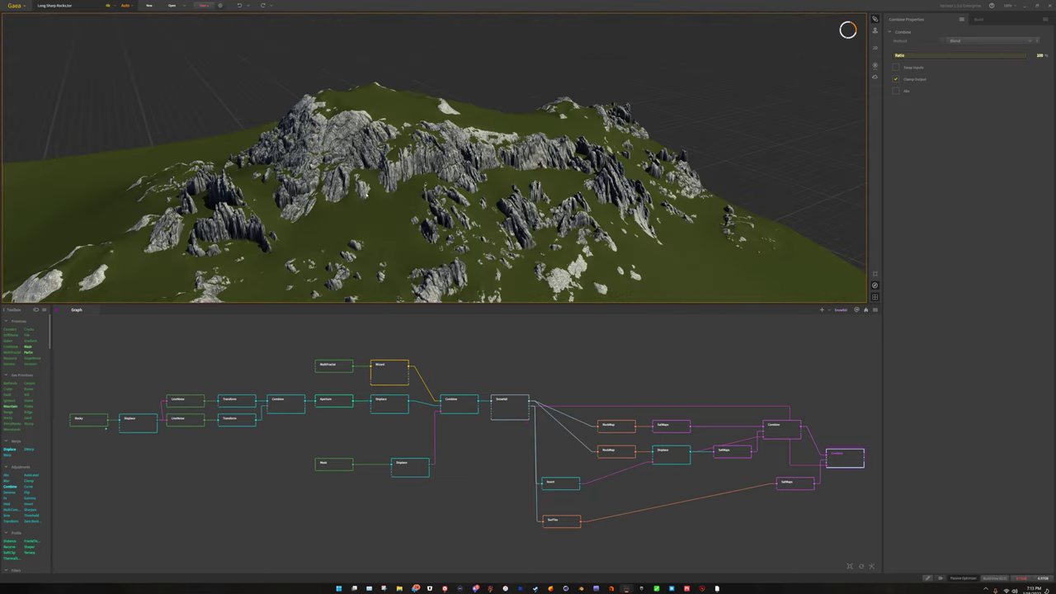
pyautogui.scroll(6, 454, 173)
pyautogui.scroll(-6, 465, 165)
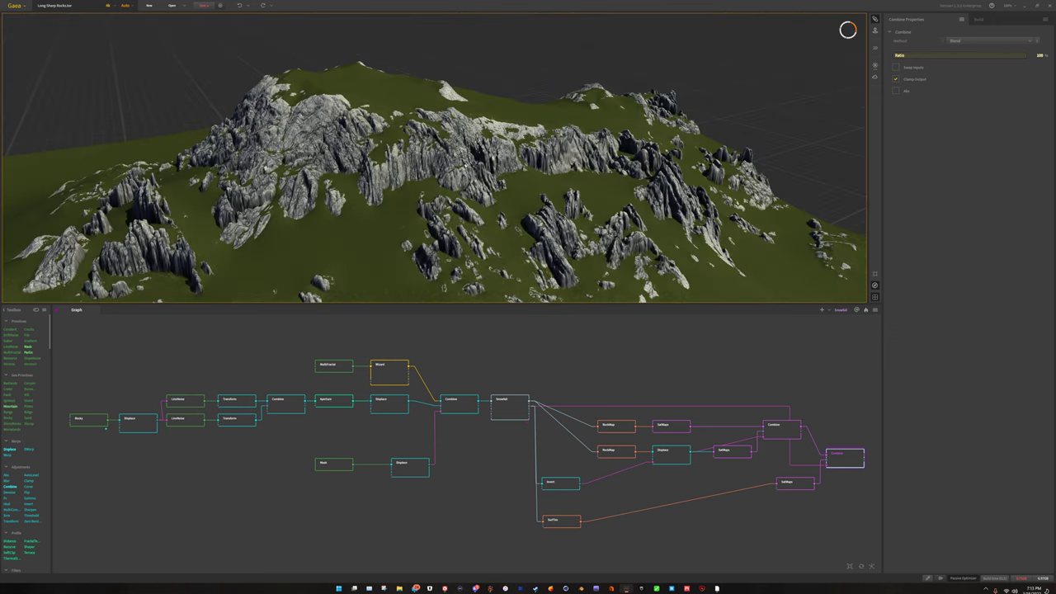
pyautogui.moveTo(393, 188)
pyautogui.mouseDown()
pyautogui.moveTo(406, 193)
pyautogui.moveTo(363, 189)
pyautogui.moveTo(412, 192)
pyautogui.moveTo(389, 189)
pyautogui.mouseUp()
pyautogui.scroll(-4, 405, 194)
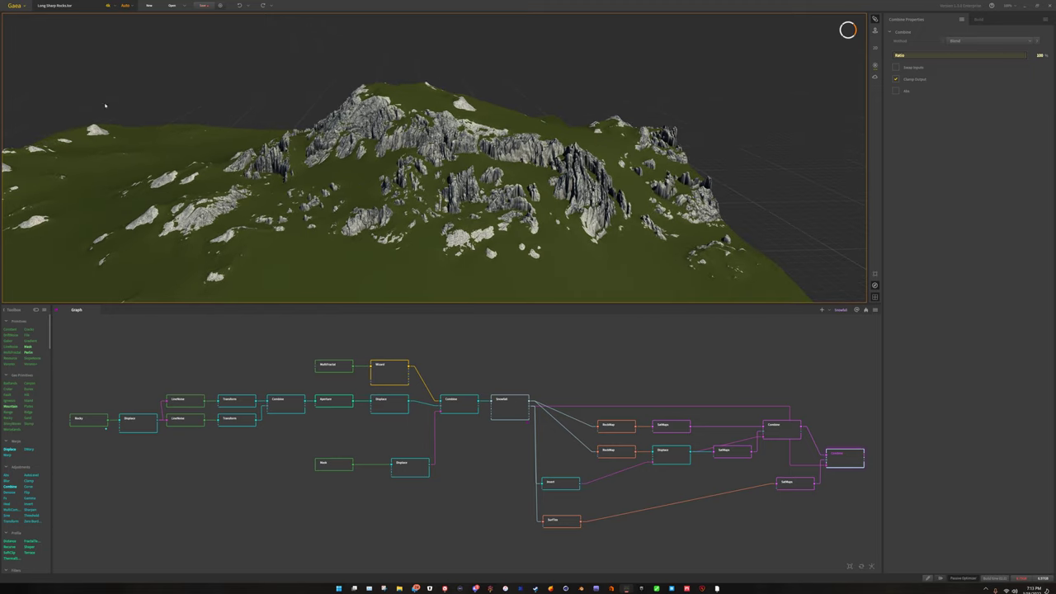
# Step: Open the terrain file Rocky Slopes and Cliffs.tor without saving the changes to the current terrain
pyautogui.click(14, 5)
pyautogui.click(15, 27)
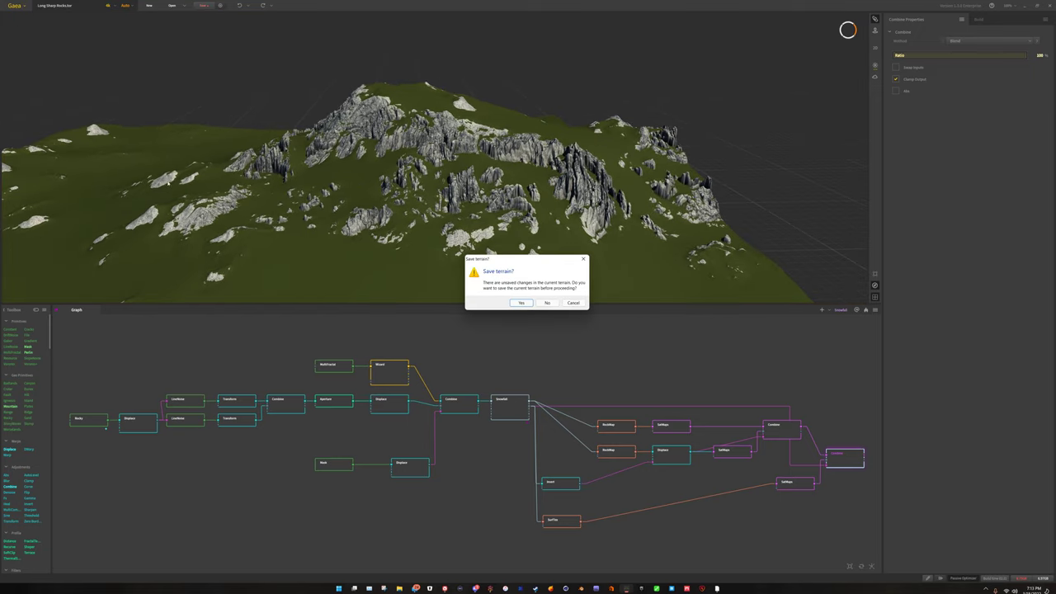
pyautogui.click(545, 303)
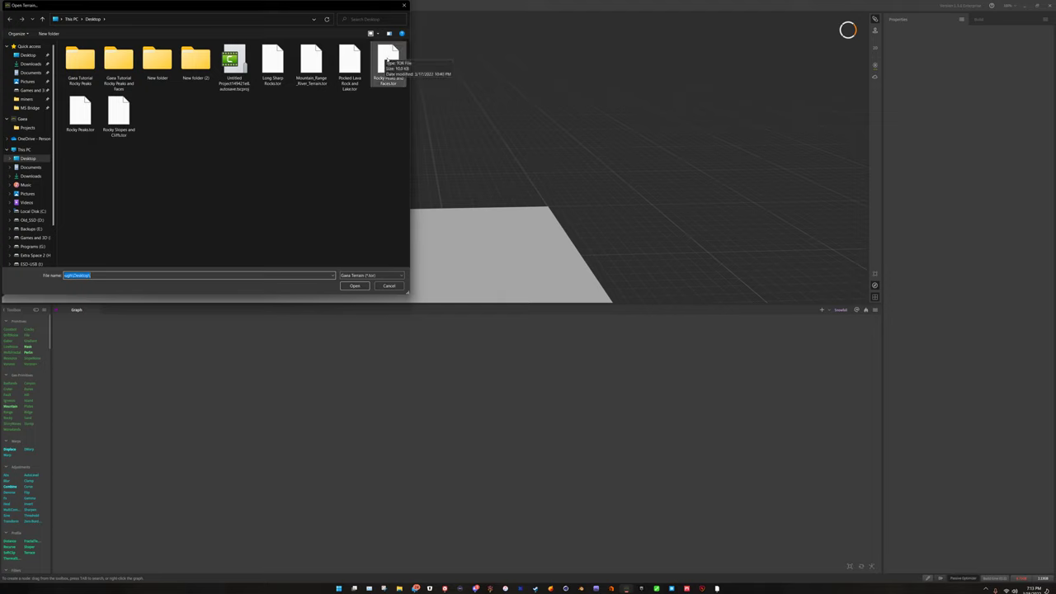
pyautogui.click(122, 137)
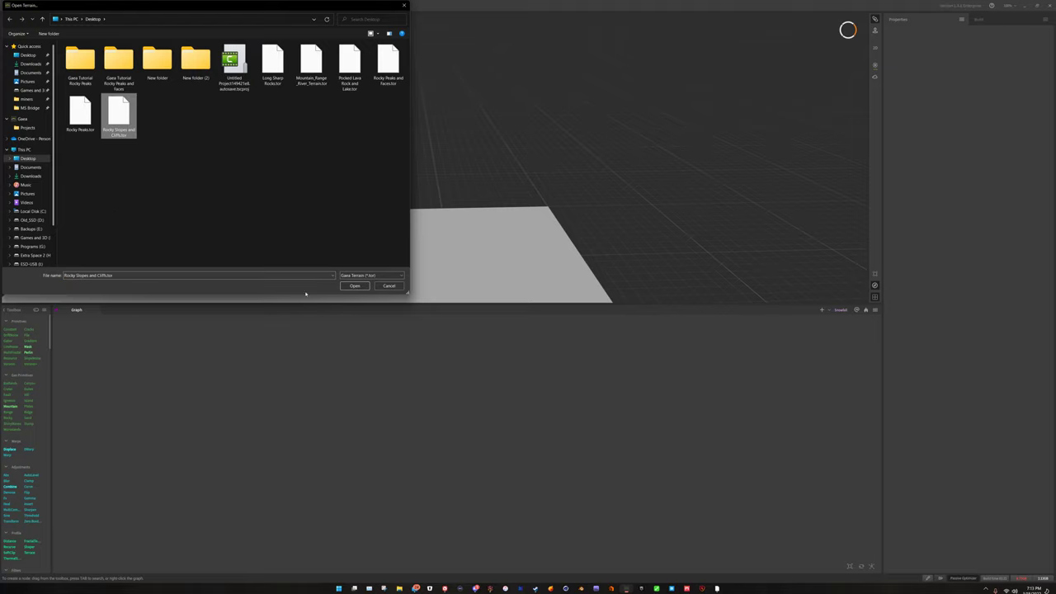
pyautogui.click(354, 287)
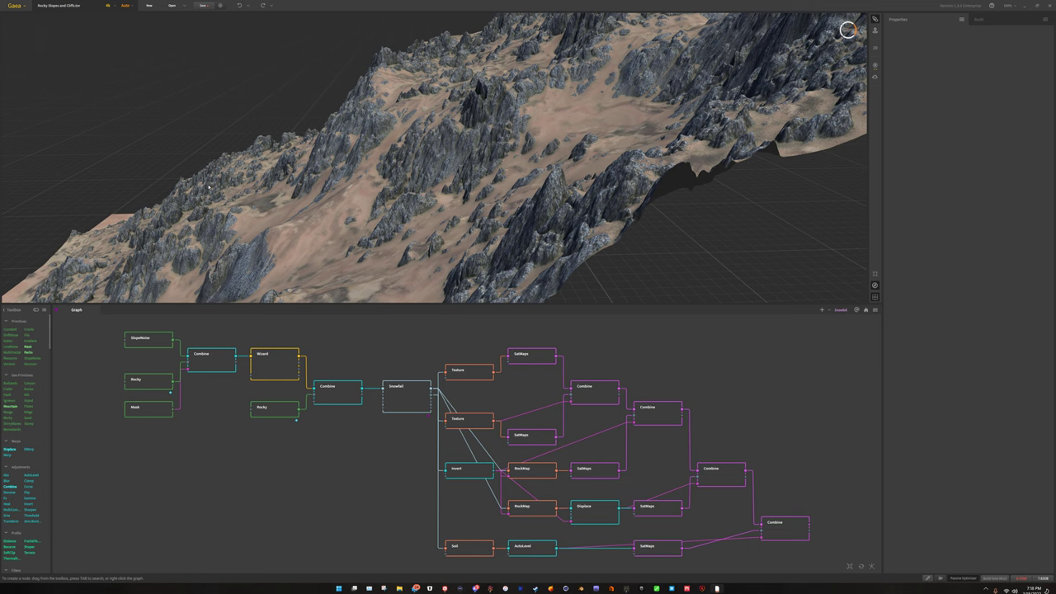
# Step: Examine the finished rocky slopes and cliffs with their sandy ground from several sides and distances
pyautogui.moveTo(509, 115); pyautogui.dragTo(586, 143)
pyautogui.scroll(-8, 586, 134)
pyautogui.scroll(8, 547, 208)
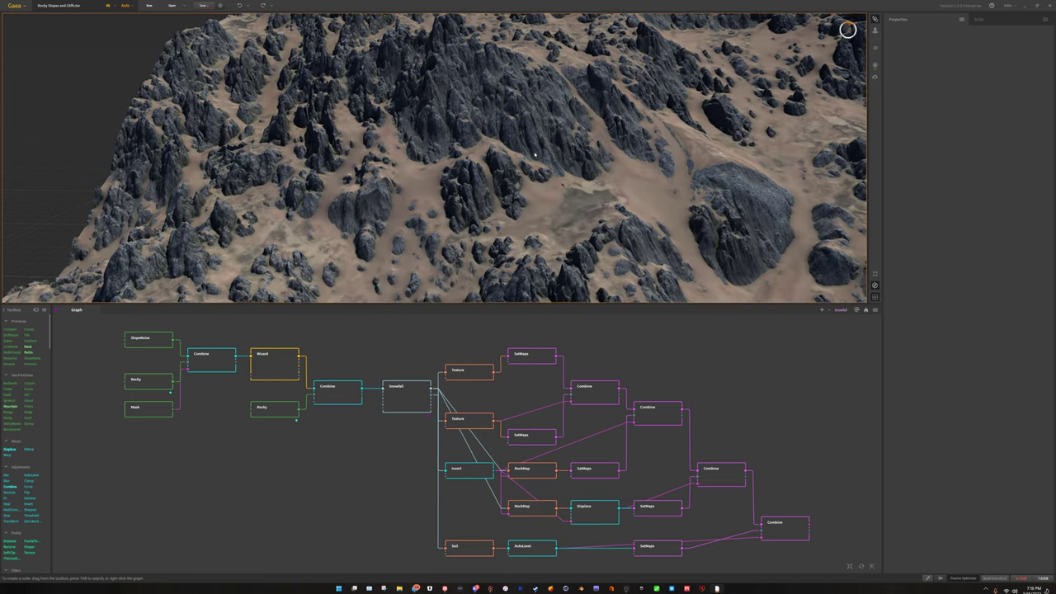
pyautogui.scroll(-4, 542, 185)
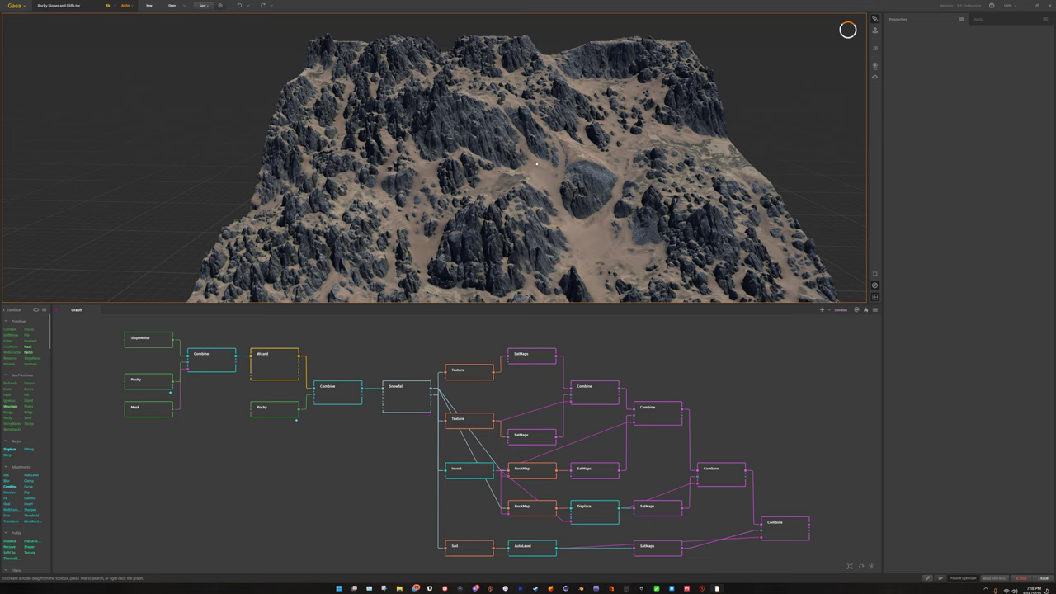
# Step: Preview the SlopeNoise node and examine the base slope shapes and their surface detail
pyautogui.click(159, 343)
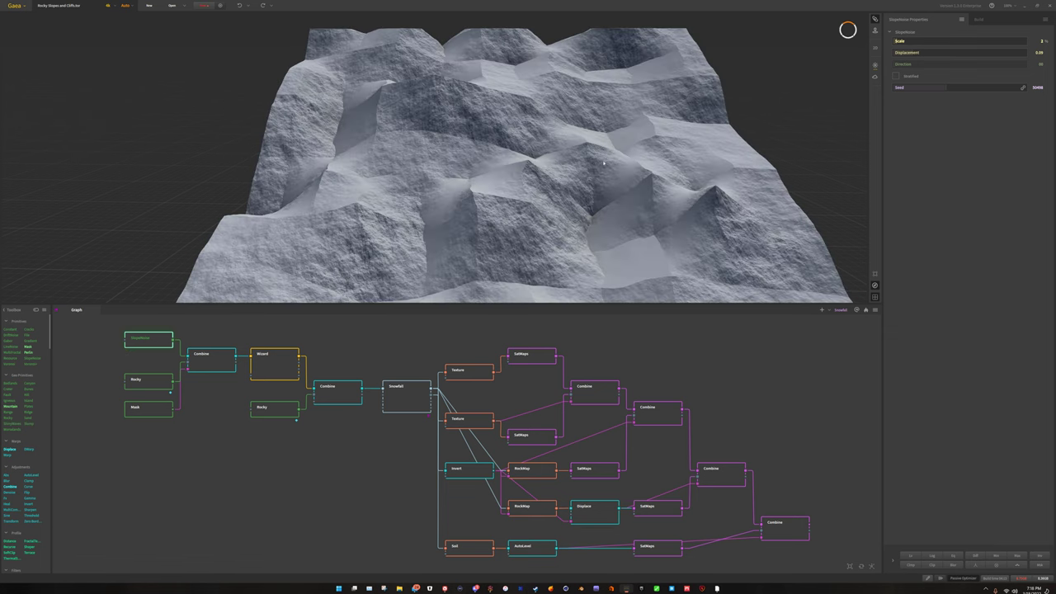
pyautogui.moveTo(495, 132); pyautogui.dragTo(746, 130)
pyautogui.scroll(4, 589, 146)
pyautogui.scroll(-4, 571, 151)
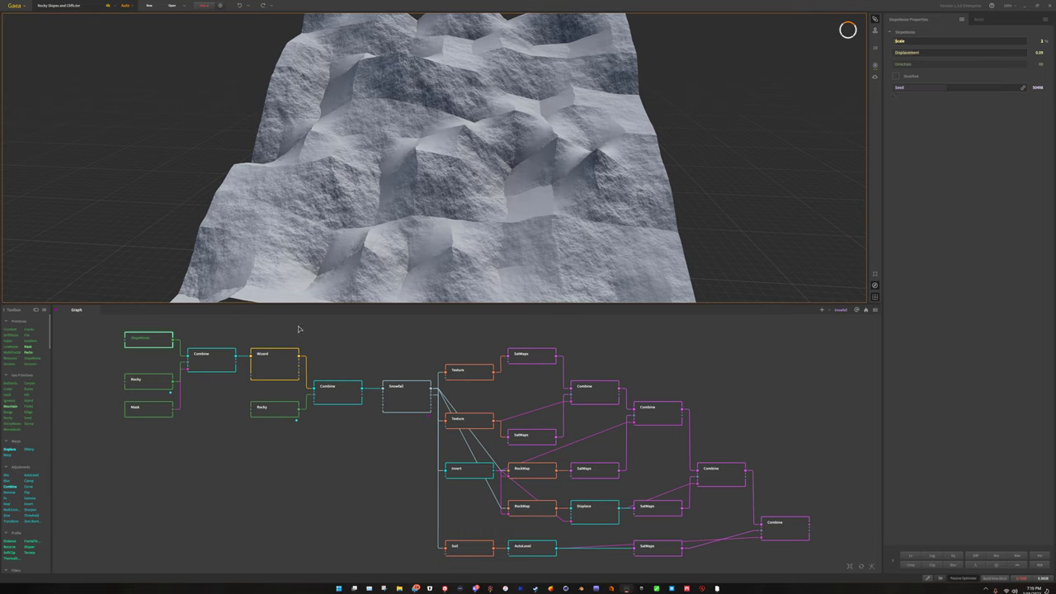
# Step: Preview the first Rocky node and the Combine node that joins it with the SlopeNoise and Mask
pyautogui.click(150, 384)
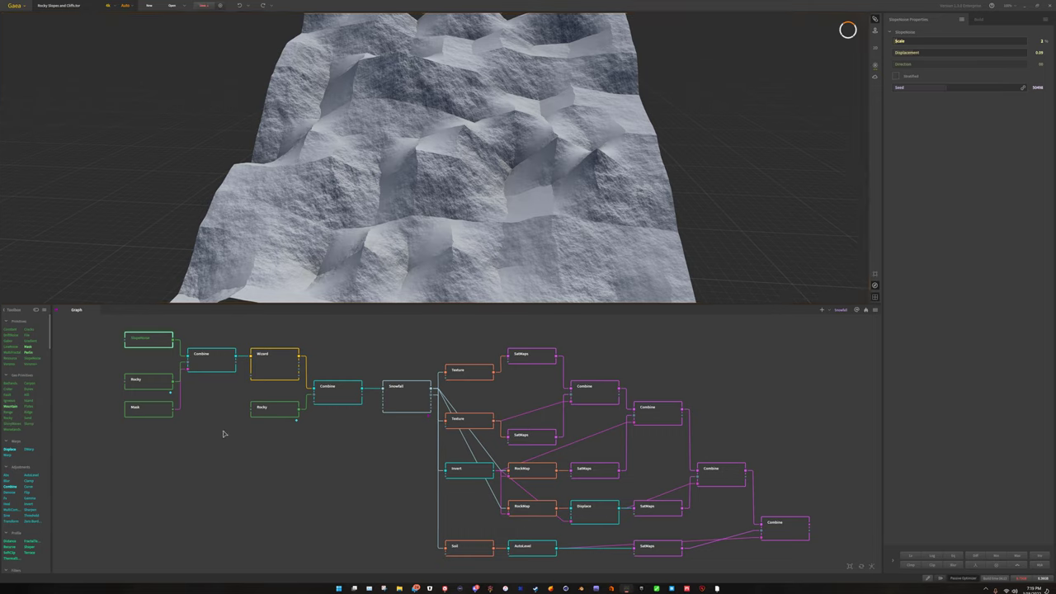
pyautogui.click(216, 357)
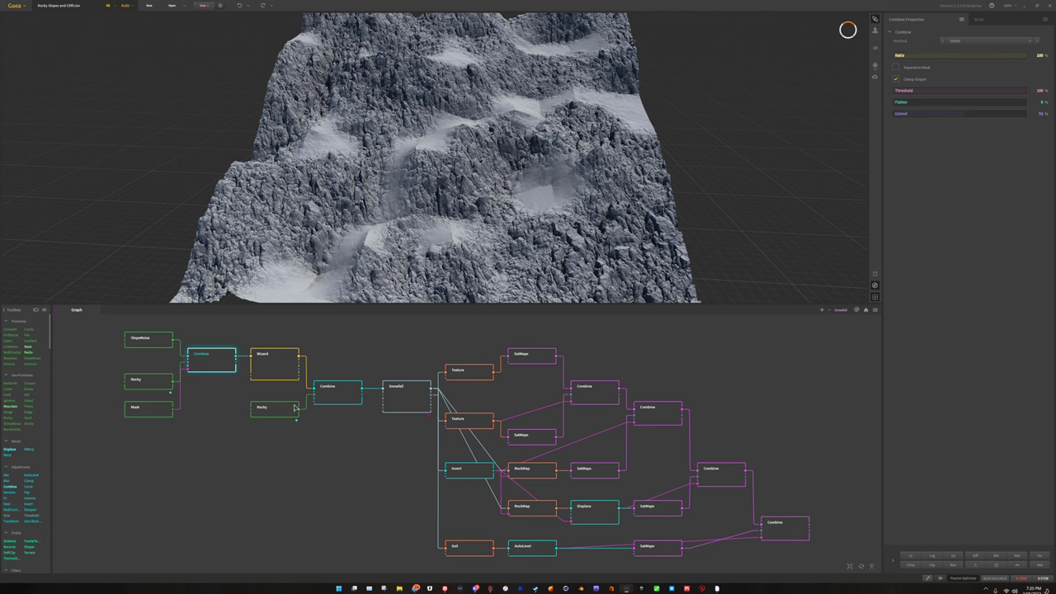
# Step: Preview the Mask node and examine the red painted areas across the rocky slopes from several sides
pyautogui.click(148, 385)
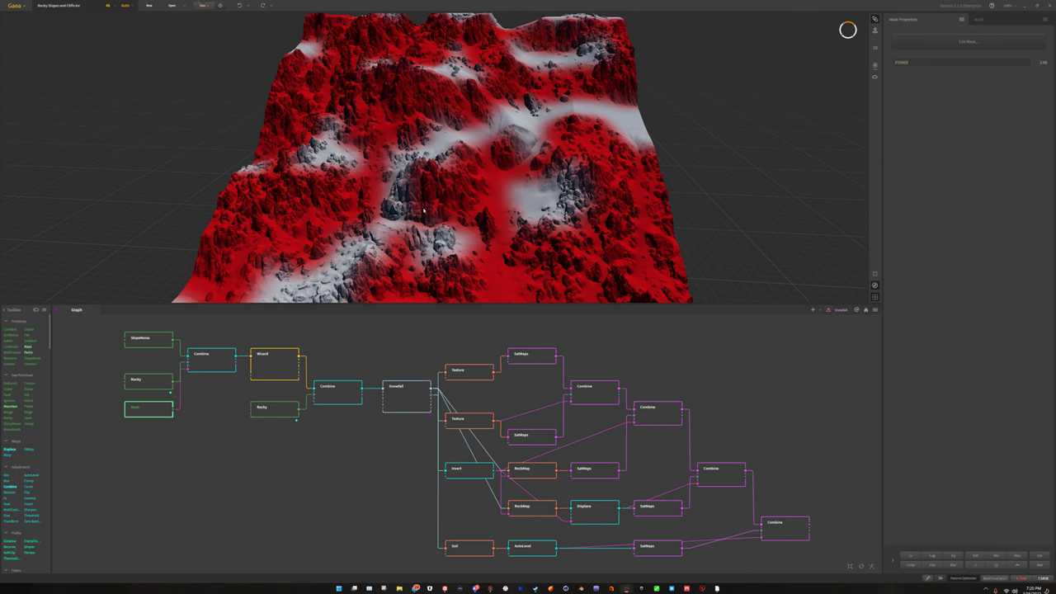
pyautogui.moveTo(531, 283); pyautogui.dragTo(536, 266)
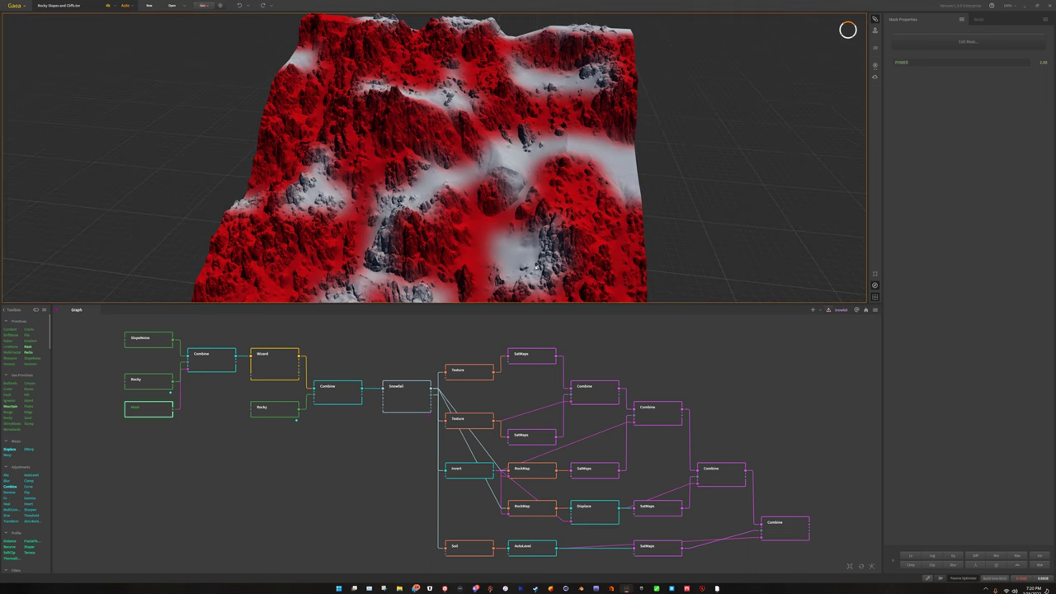
pyautogui.moveTo(604, 246); pyautogui.dragTo(428, 130)
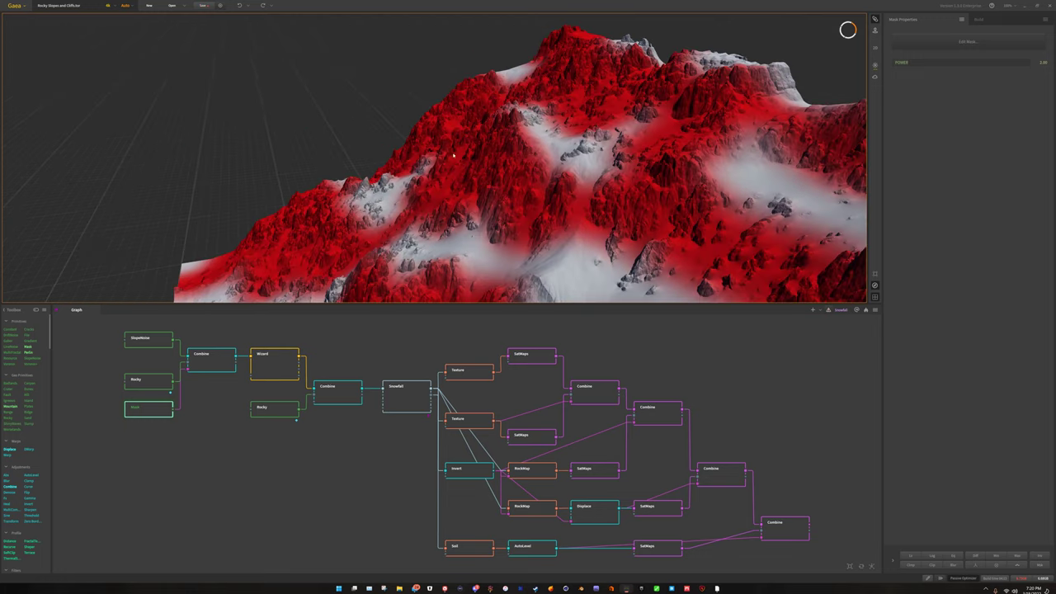
pyautogui.moveTo(527, 169); pyautogui.dragTo(505, 75)
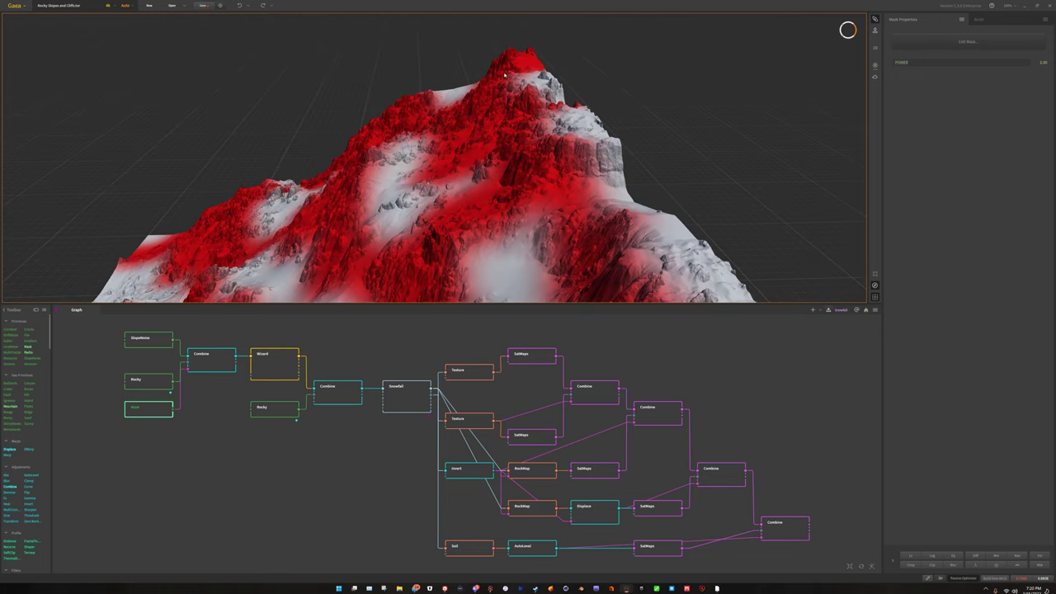
pyautogui.moveTo(533, 196)
pyautogui.mouseDown()
pyautogui.moveTo(589, 69)
pyautogui.moveTo(555, 232)
pyautogui.moveTo(574, 184)
pyautogui.moveTo(521, 196)
pyautogui.mouseUp()
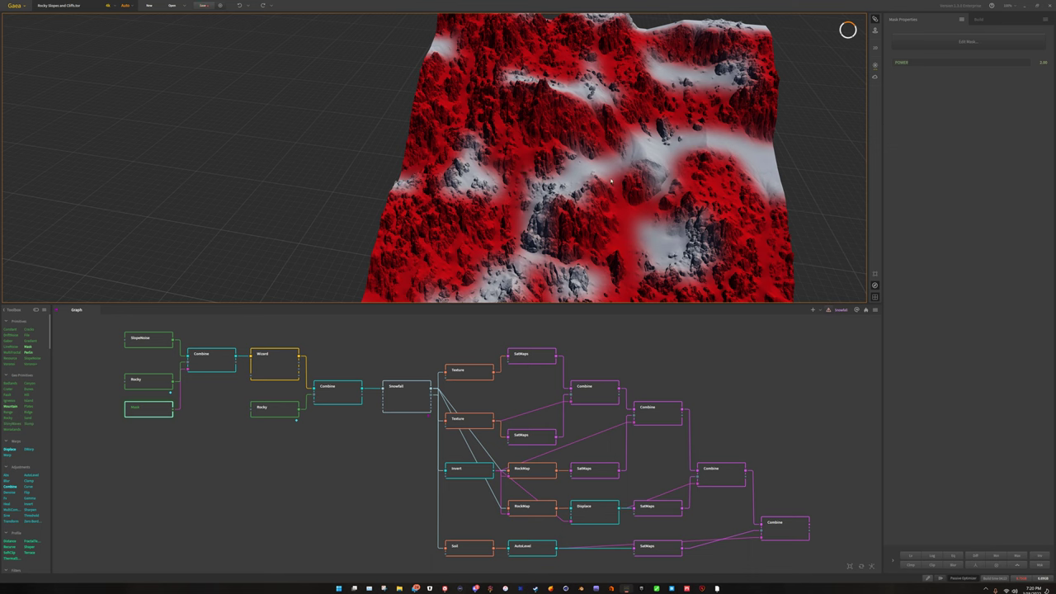
pyautogui.moveTo(645, 165); pyautogui.dragTo(645, 151)
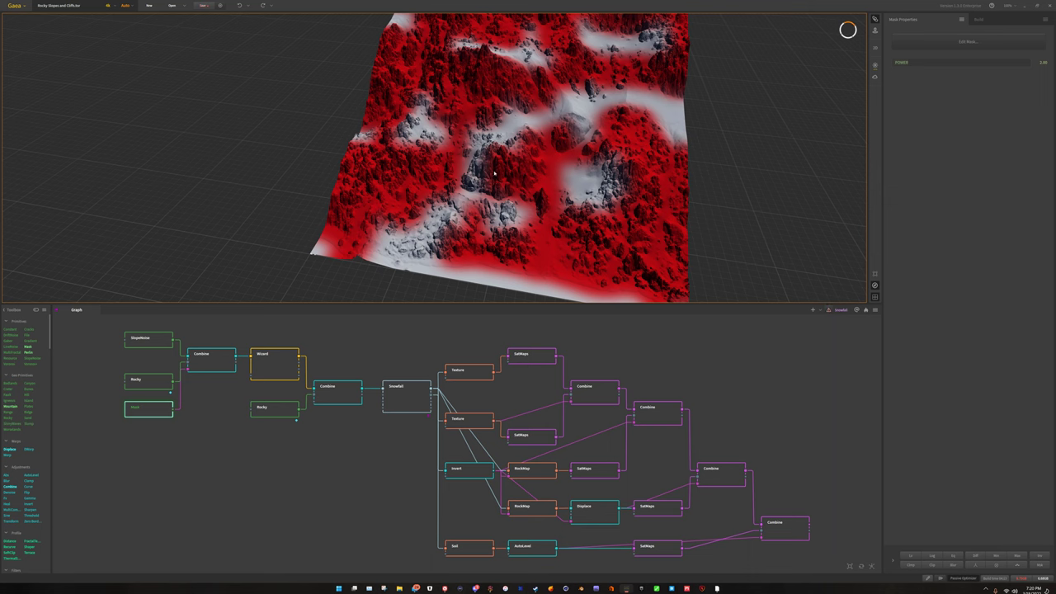
# Step: Examine the unmasked patches between the red painted rocks up close, then view the whole masked terrain
pyautogui.moveTo(554, 165); pyautogui.dragTo(518, 212)
pyautogui.scroll(5, 518, 211)
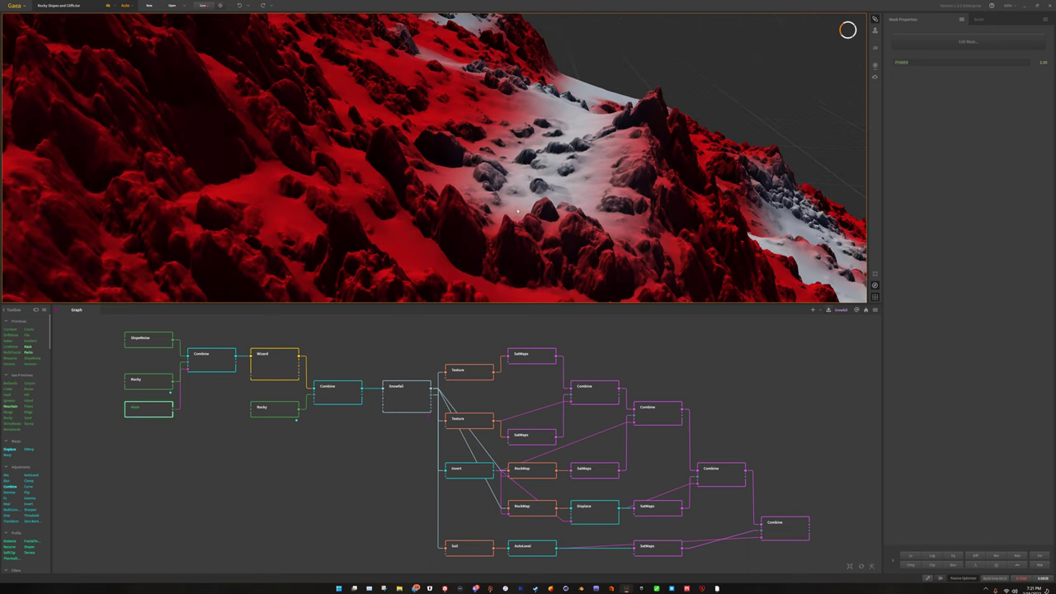
pyautogui.moveTo(617, 126); pyautogui.dragTo(646, 124)
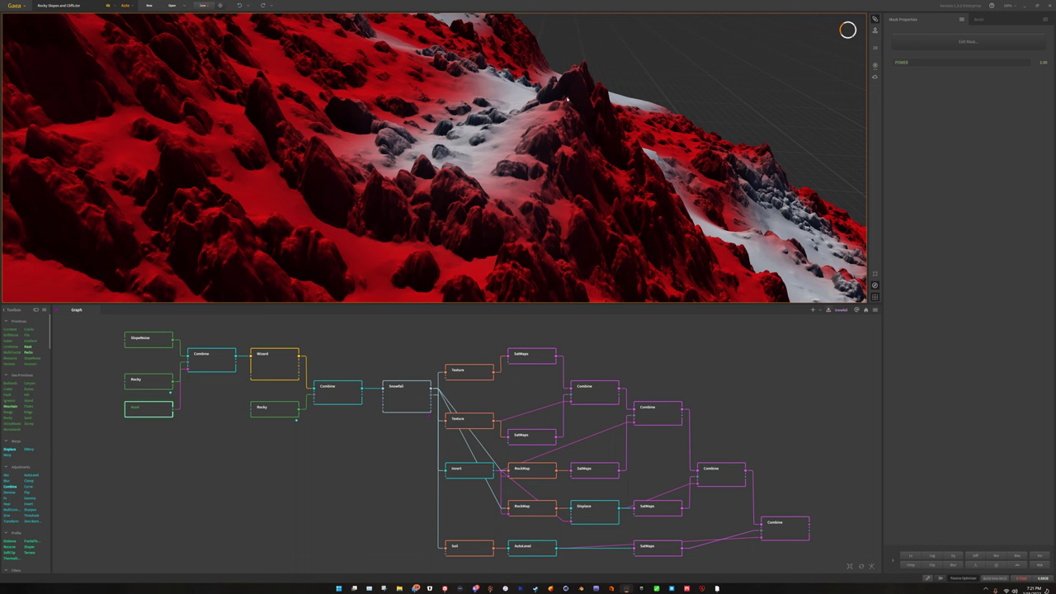
pyautogui.moveTo(531, 155); pyautogui.dragTo(574, 122)
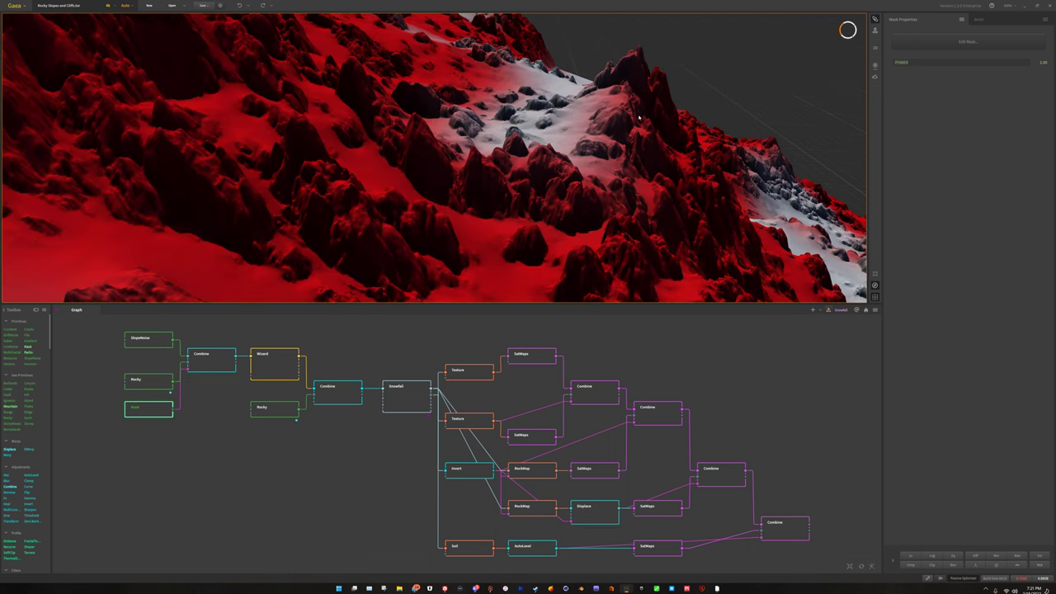
pyautogui.moveTo(568, 173); pyautogui.dragTo(553, 155)
pyautogui.scroll(5, 378, 163)
pyautogui.scroll(-5, 415, 164)
pyautogui.scroll(3, 424, 130)
pyautogui.scroll(-4, 577, 164)
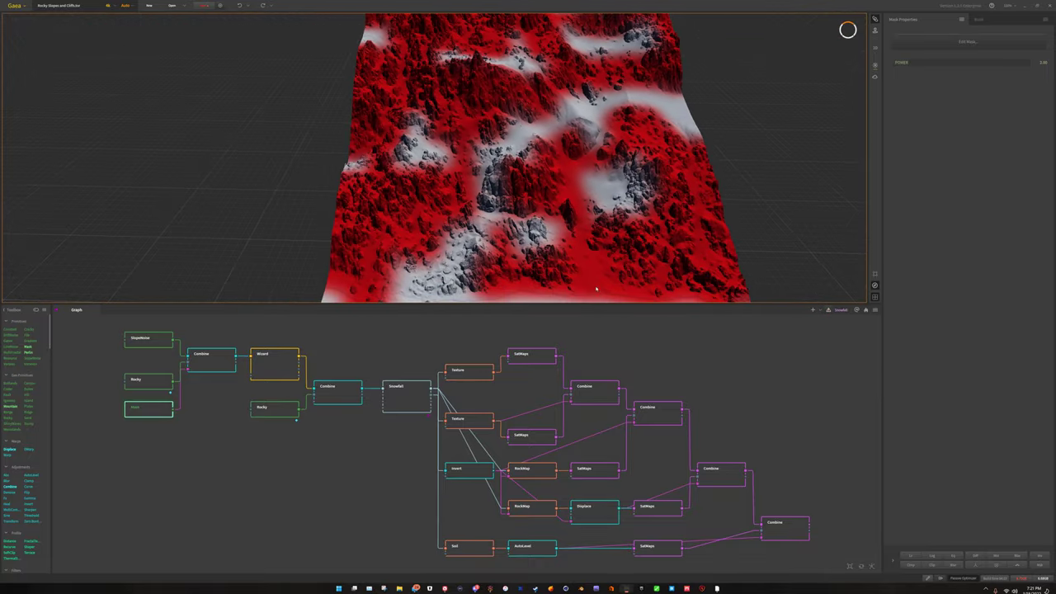
pyautogui.scroll(-5, 675, 162)
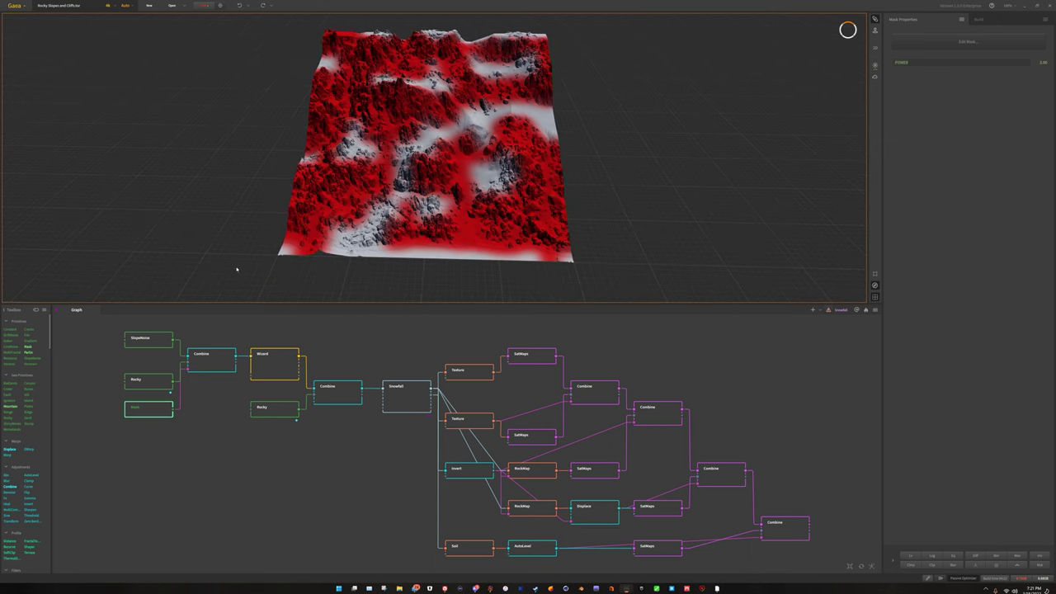
# Step: Return the preview to the SlopeNoise node and examine its ridges and flat ledges from the side
pyautogui.click(149, 339)
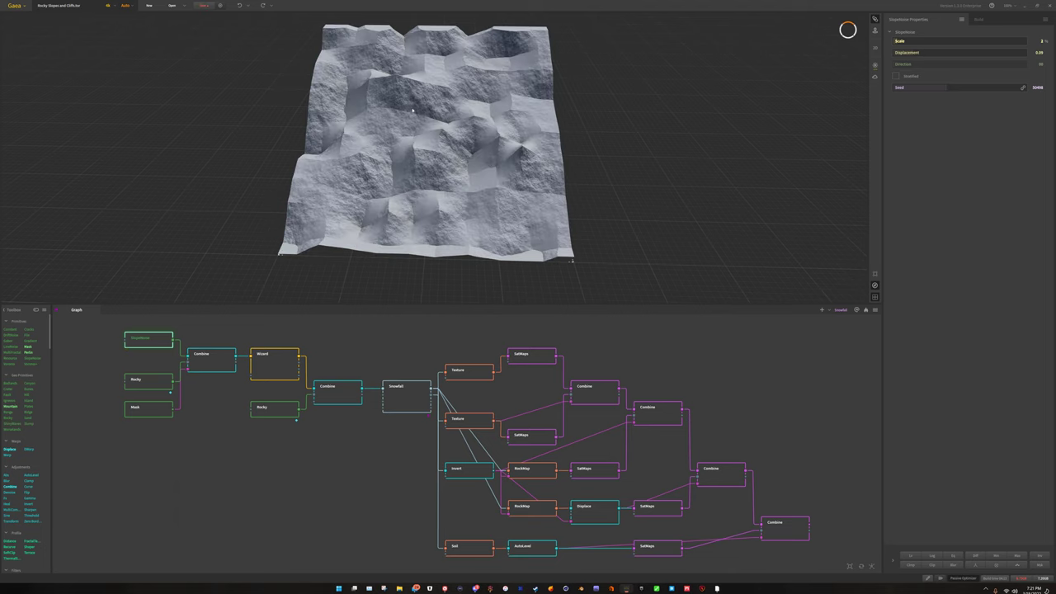
pyautogui.moveTo(412, 110); pyautogui.dragTo(485, 140)
pyautogui.moveTo(330, 91); pyautogui.dragTo(405, 123, button='middle')
pyautogui.scroll(5, 505, 133)
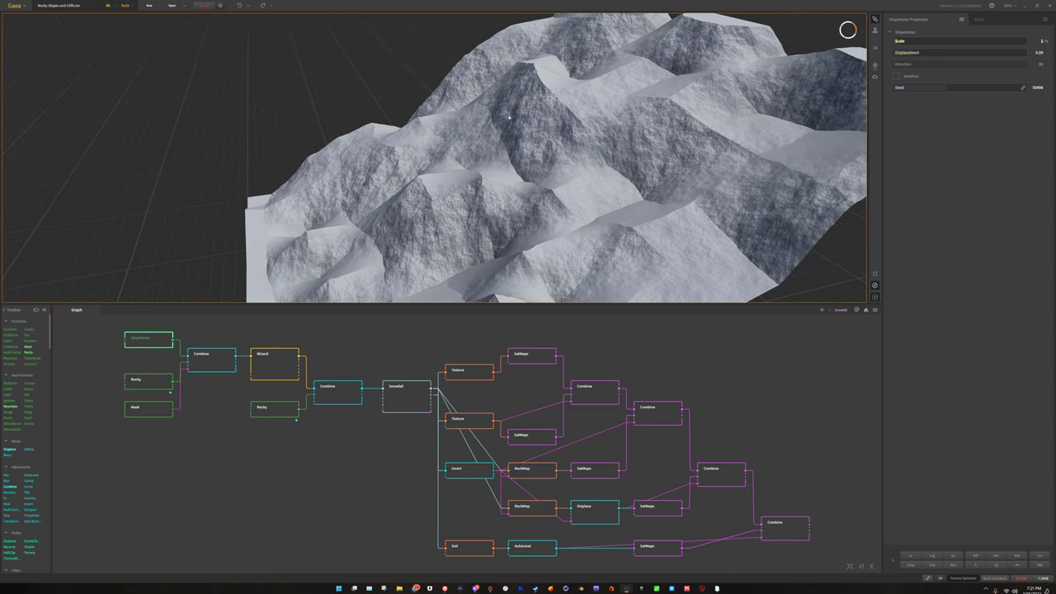
pyautogui.moveTo(534, 106); pyautogui.dragTo(478, 76)
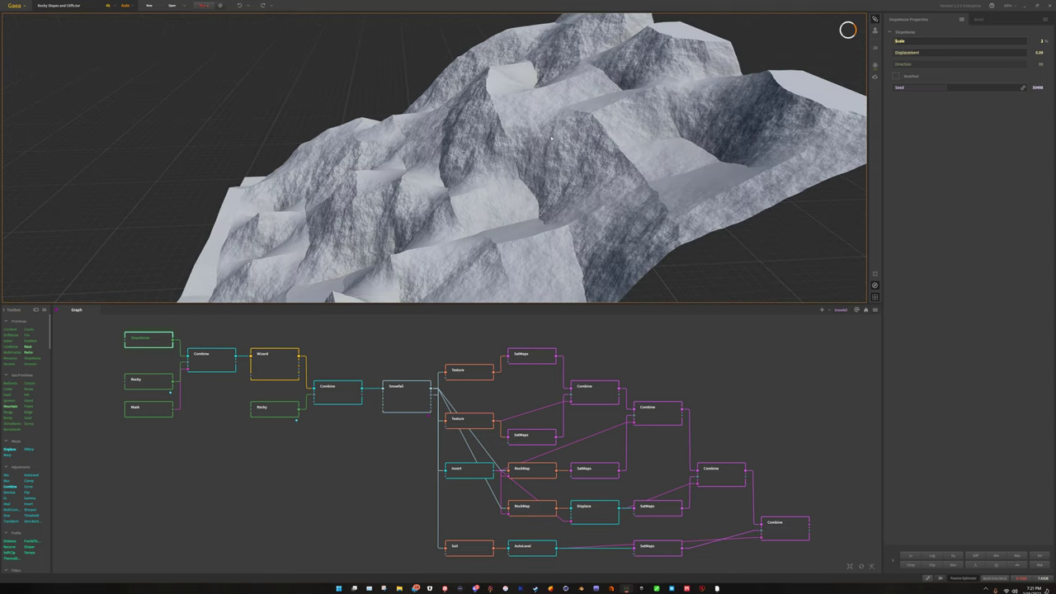
# Step: Examine the SlopeNoise terrain's ridges and slopes from other angles and distances
pyautogui.moveTo(622, 240); pyautogui.dragTo(660, 153)
pyautogui.scroll(-3, 574, 150)
pyautogui.moveTo(660, 152); pyautogui.dragTo(569, 143, button='middle')
pyautogui.scroll(2, 568, 144)
pyautogui.moveTo(569, 144); pyautogui.dragTo(486, 166)
# Step: Preview the Wizard erosion node and examine its eroded slopes and flow channels up close and from several sides
pyautogui.click(275, 363)
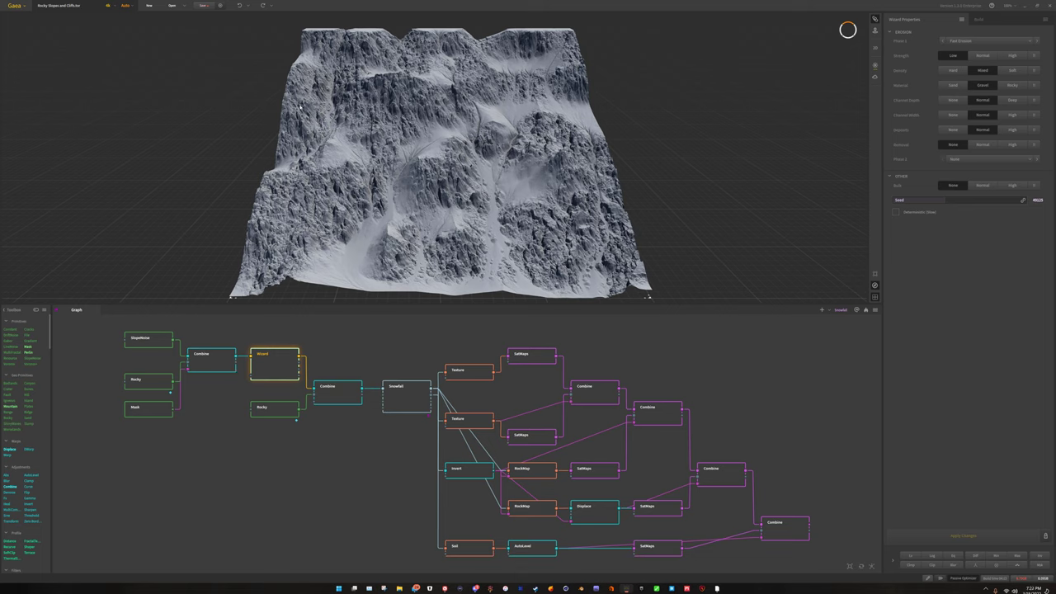
pyautogui.moveTo(400, 149); pyautogui.dragTo(383, 168)
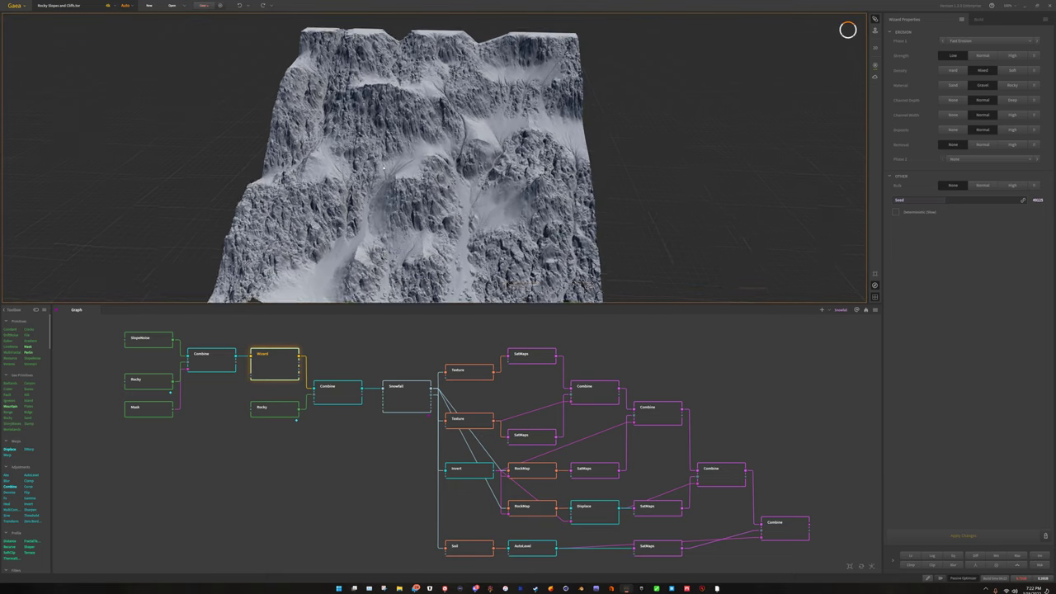
pyautogui.scroll(8, 384, 167)
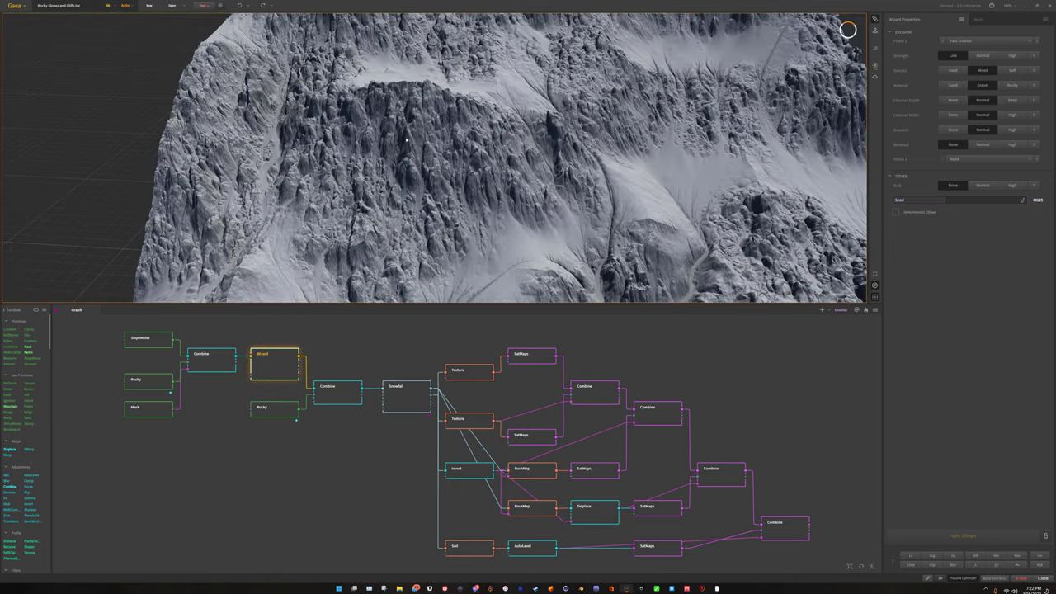
pyautogui.scroll(-5, 445, 165)
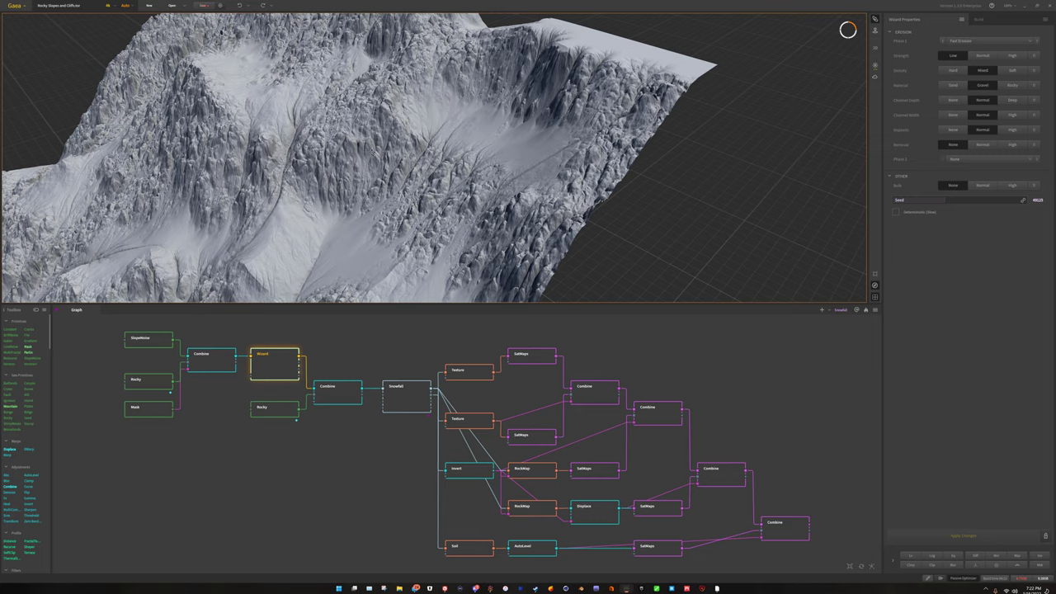
pyautogui.moveTo(383, 167); pyautogui.dragTo(250, 105)
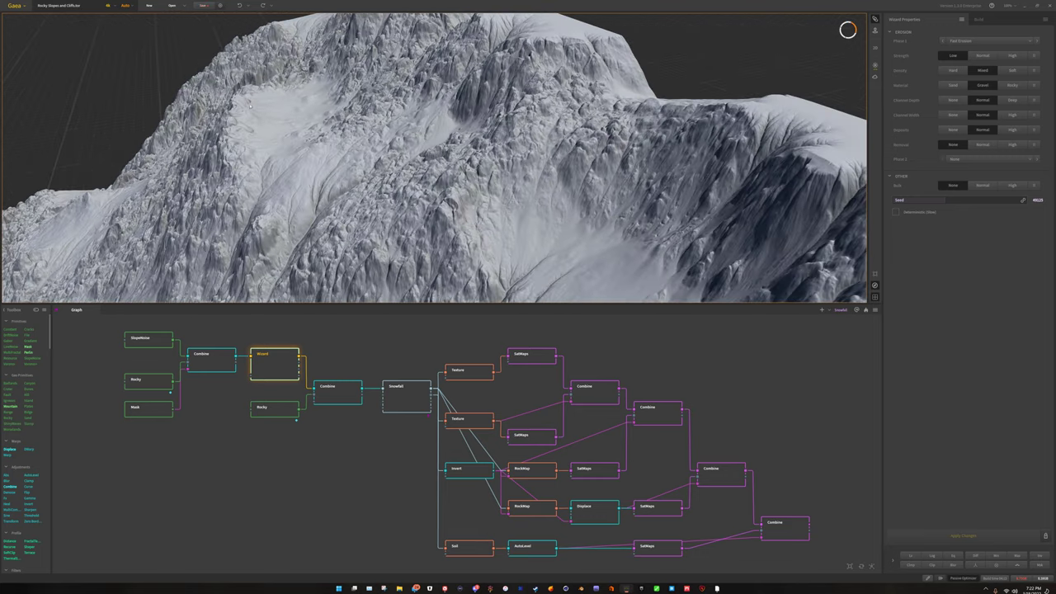
pyautogui.moveTo(443, 201); pyautogui.dragTo(562, 169)
pyautogui.scroll(-4, 519, 198)
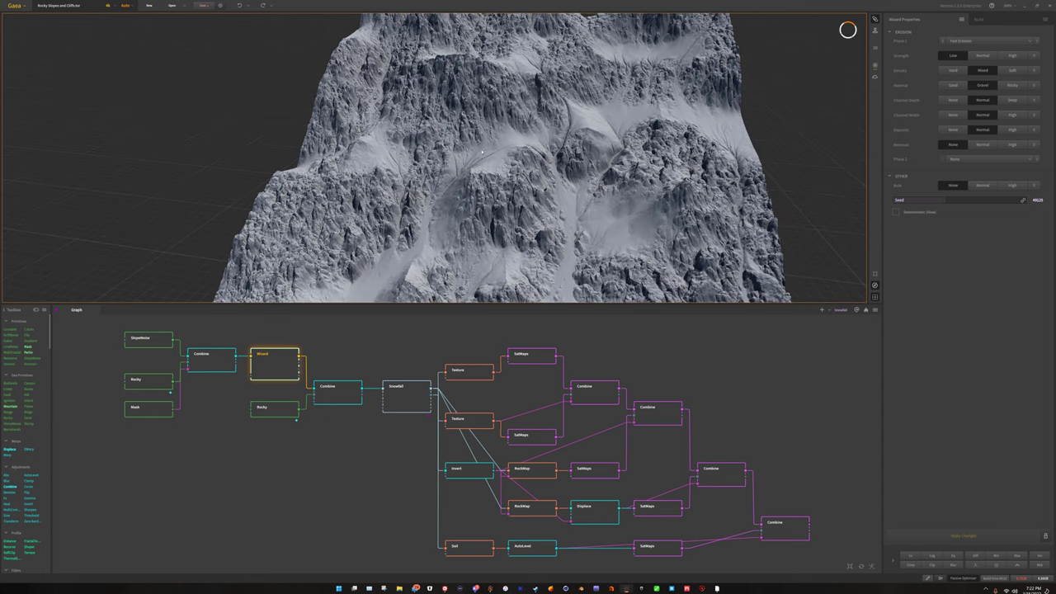
pyautogui.moveTo(434, 238); pyautogui.dragTo(458, 122)
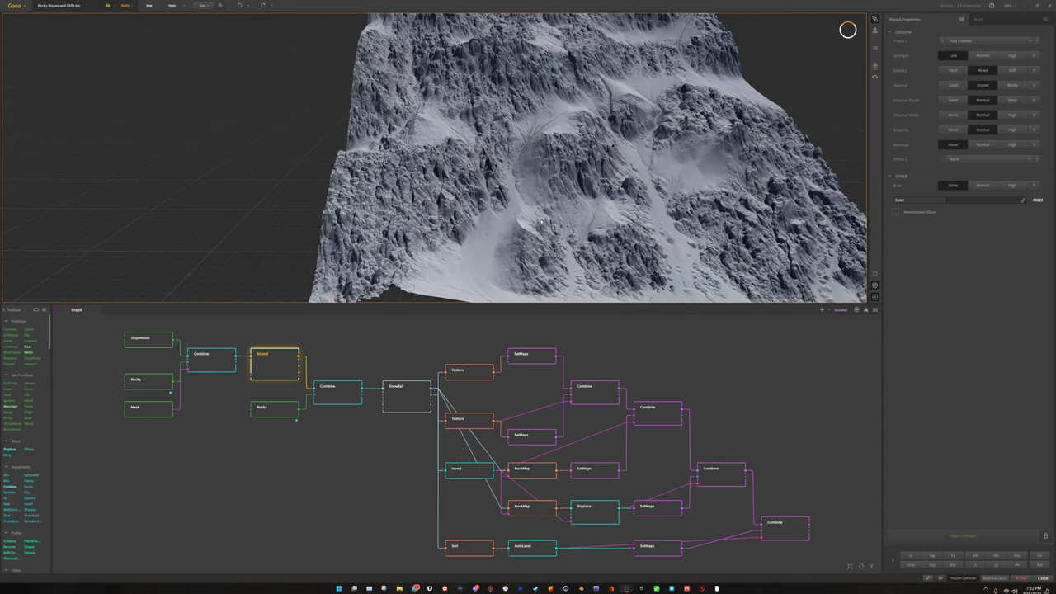
# Step: Look through the Wizard node's Phase 2 erosion options without changing the choice, and view the whole eroded terrain
pyautogui.click(987, 159)
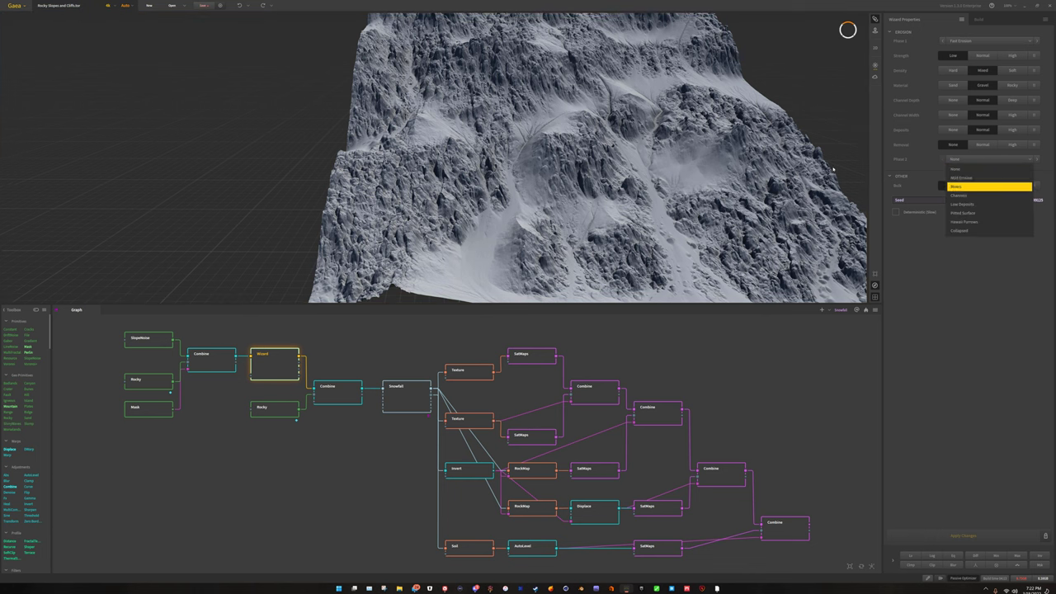
pyautogui.click(541, 182)
pyautogui.moveTo(541, 180); pyautogui.dragTo(553, 157)
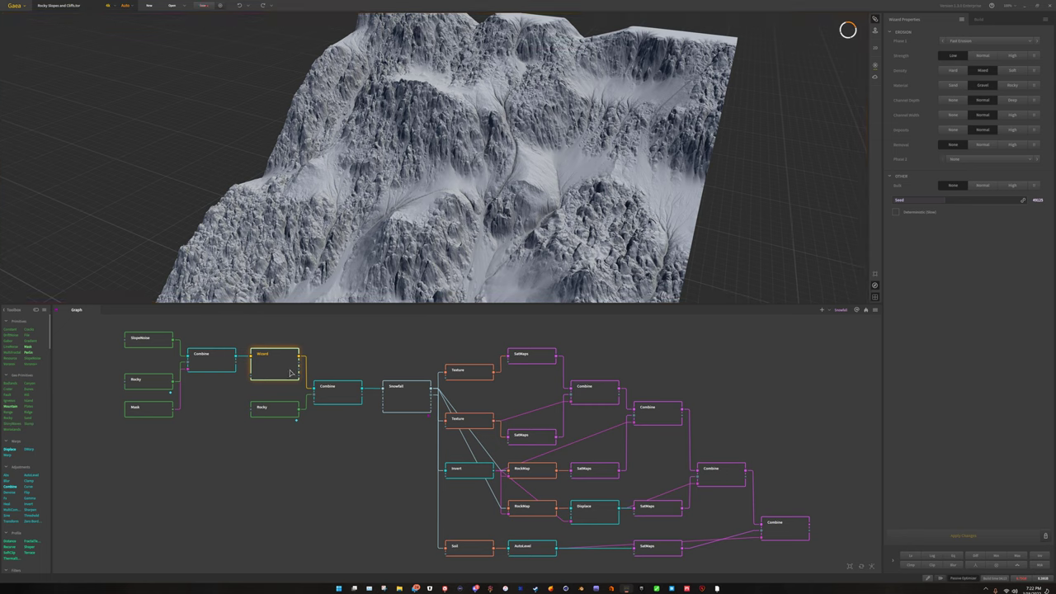
# Step: Show the settings of the Combine node after the Wizard and preview the second Rocky node feeding into it
pyautogui.click(352, 397)
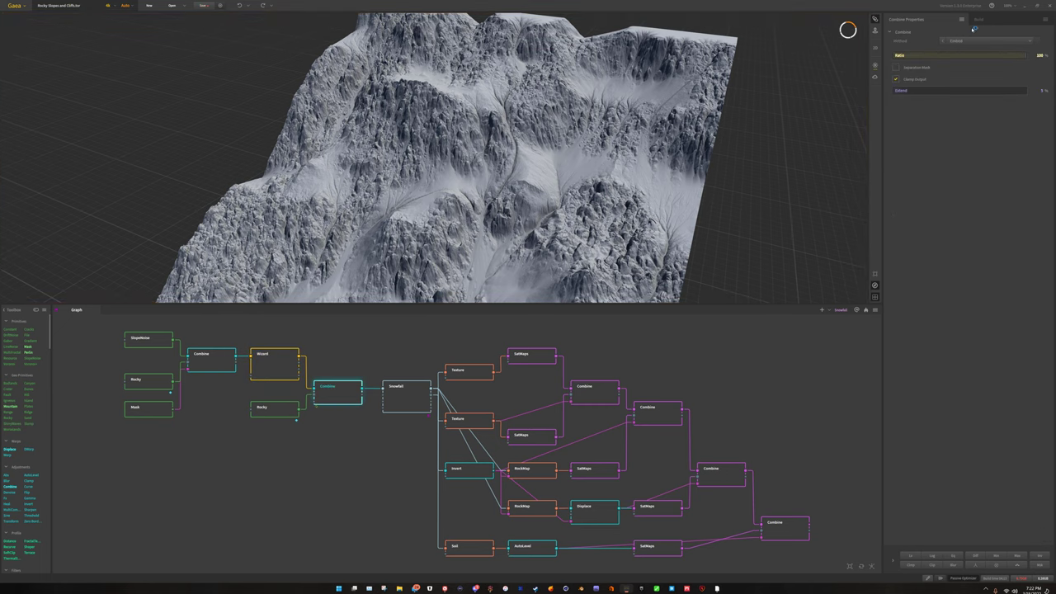
pyautogui.click(268, 413)
pyautogui.moveTo(363, 215); pyautogui.dragTo(590, 281)
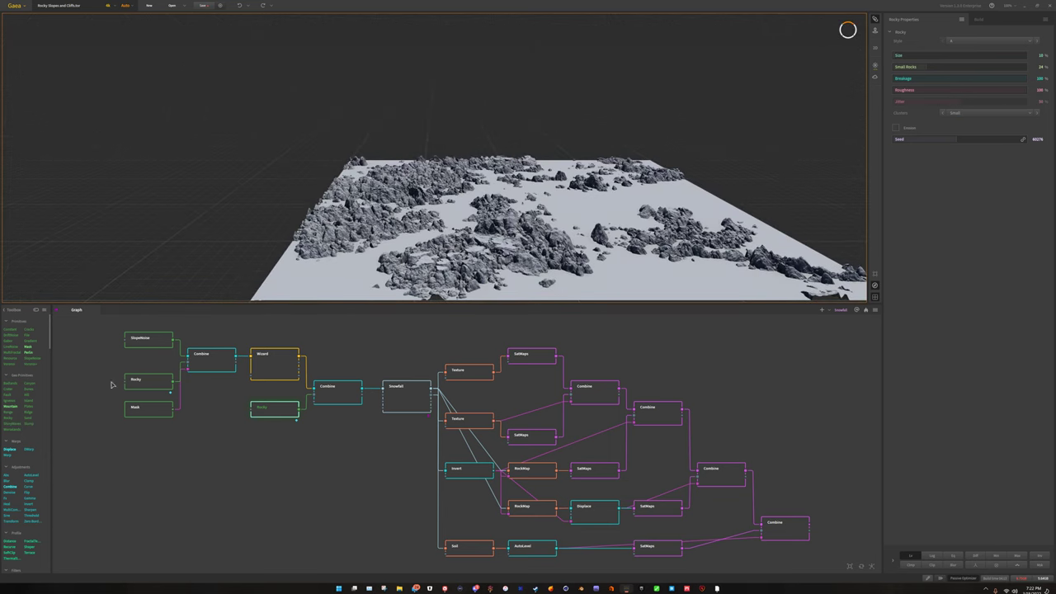
# Step: Check the Mask and first Rocky nodes' settings, and examine the second Rocky node's scattered rock clusters from above
pyautogui.click(147, 408)
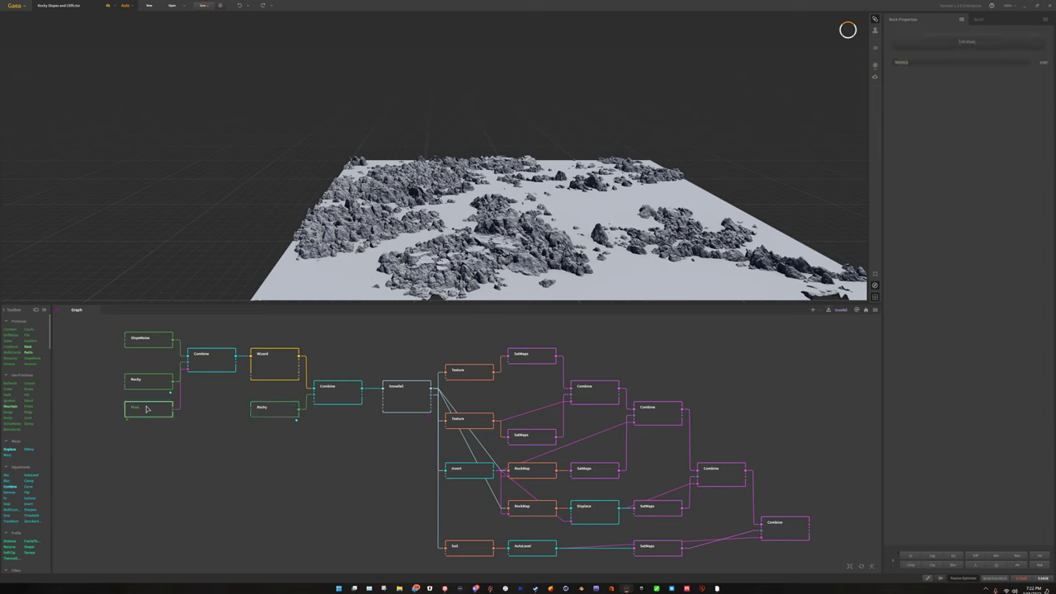
pyautogui.click(155, 382)
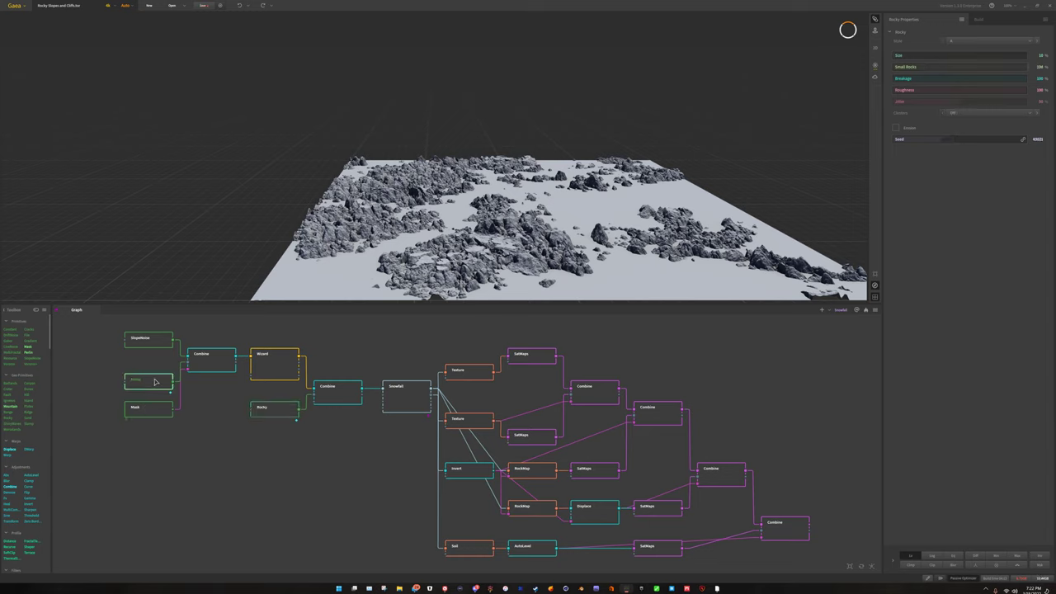
pyautogui.click(269, 413)
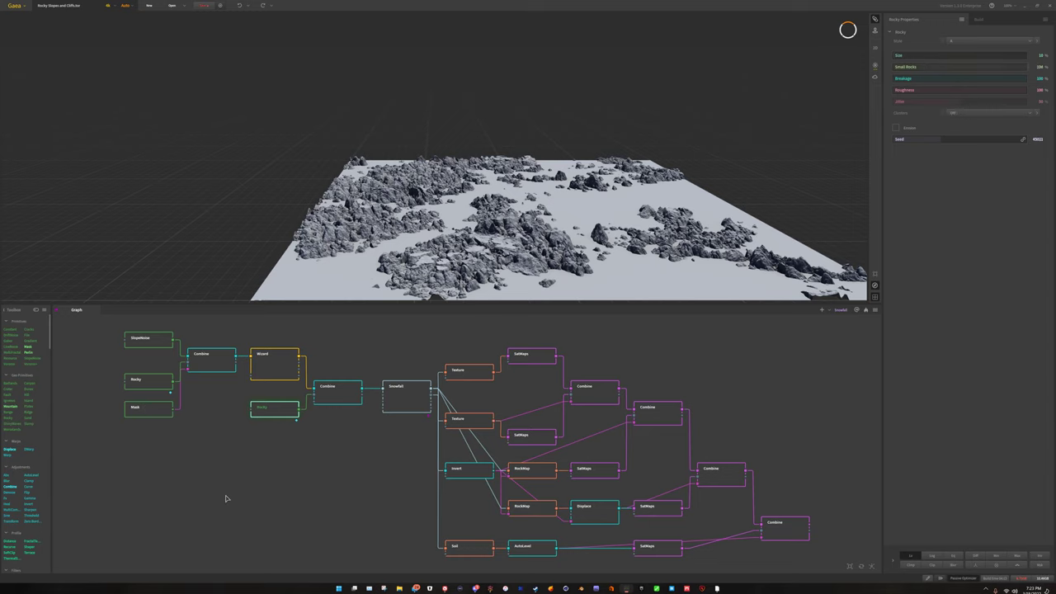
pyautogui.moveTo(468, 202); pyautogui.dragTo(515, 199)
pyautogui.scroll(4, 515, 199)
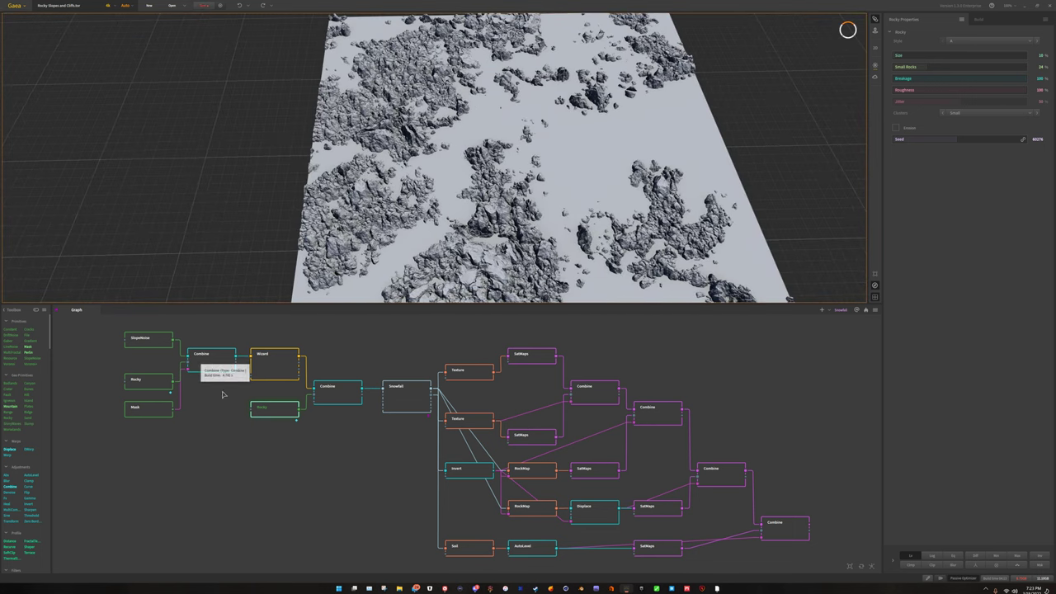
# Step: Preview the second Combine node and examine the added rocks on the eroded slopes up close
pyautogui.click(347, 392)
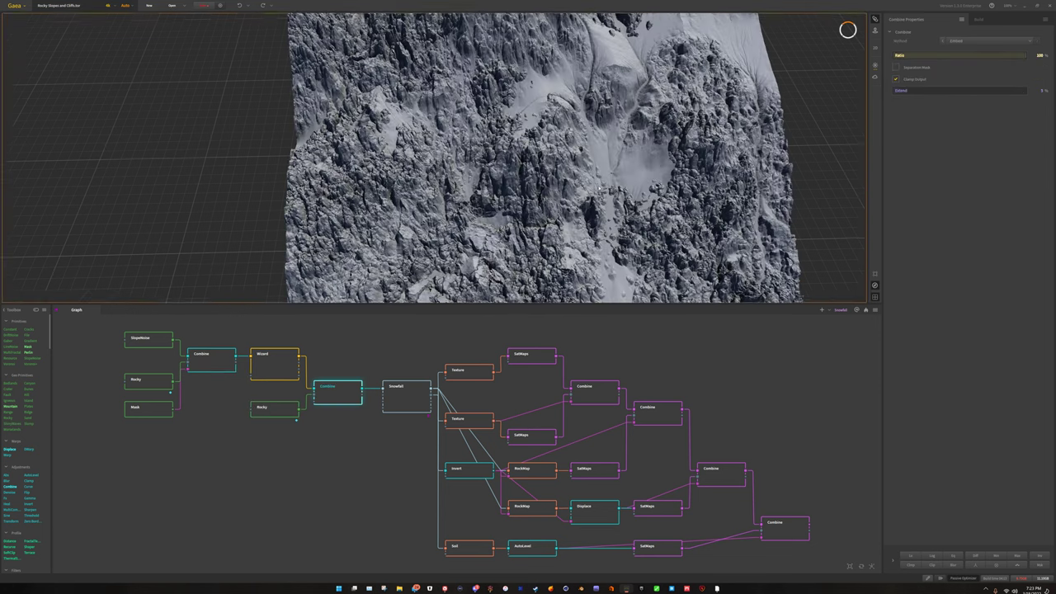
pyautogui.moveTo(677, 156); pyautogui.dragTo(545, 190)
pyautogui.scroll(4, 511, 231)
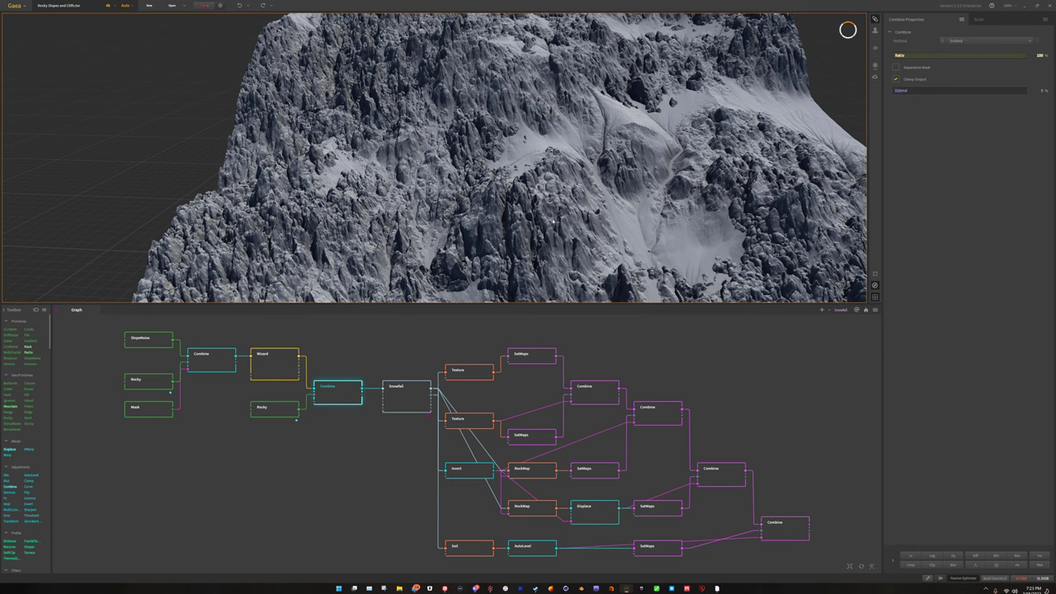
pyautogui.moveTo(519, 210); pyautogui.dragTo(493, 104)
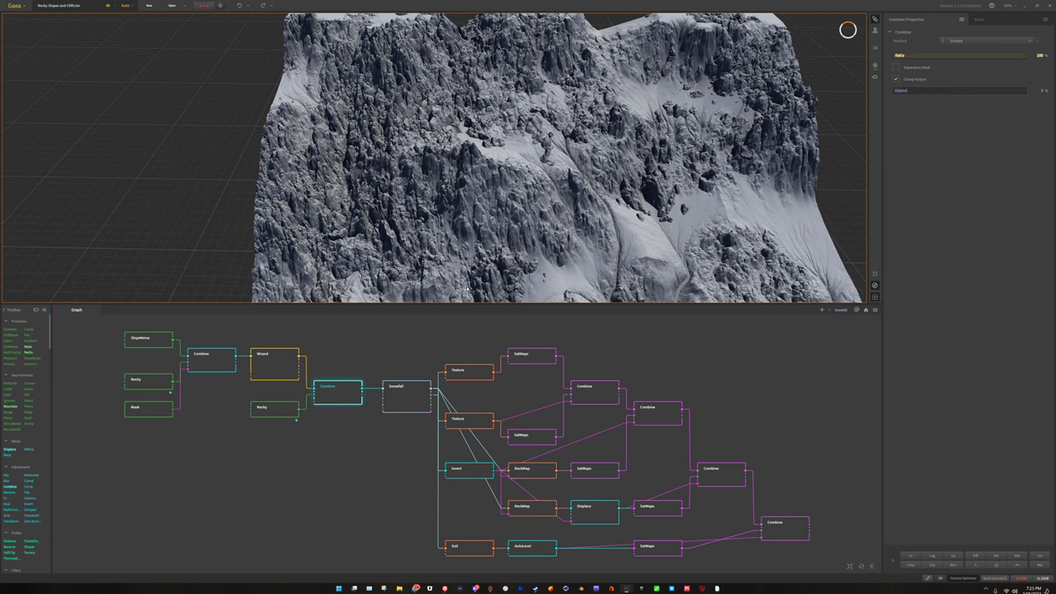
# Step: Preview the first Combine node before erosion and examine its rocky slopes and smooth patches up close and as a whole
pyautogui.click(212, 359)
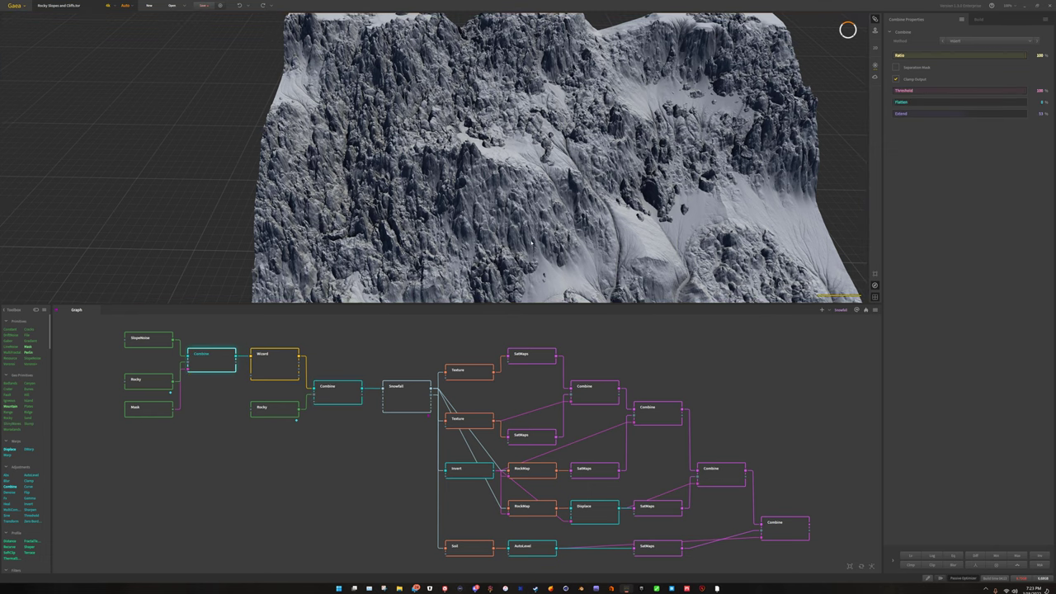
pyautogui.moveTo(542, 179); pyautogui.dragTo(420, 183)
pyautogui.scroll(3, 363, 211)
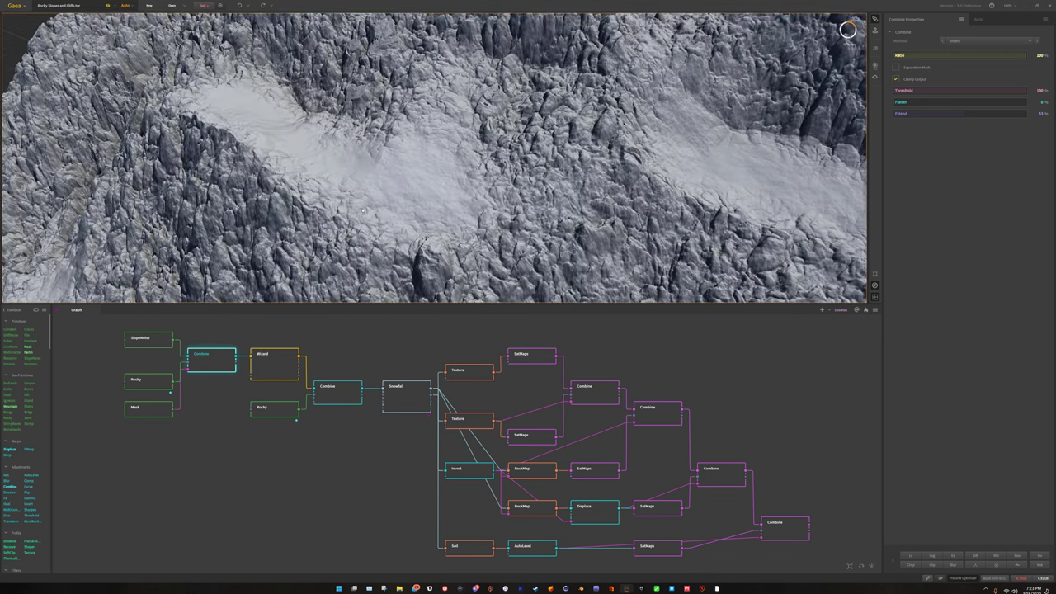
pyautogui.moveTo(364, 210); pyautogui.dragTo(259, 87)
pyautogui.moveTo(409, 202); pyautogui.dragTo(363, 198)
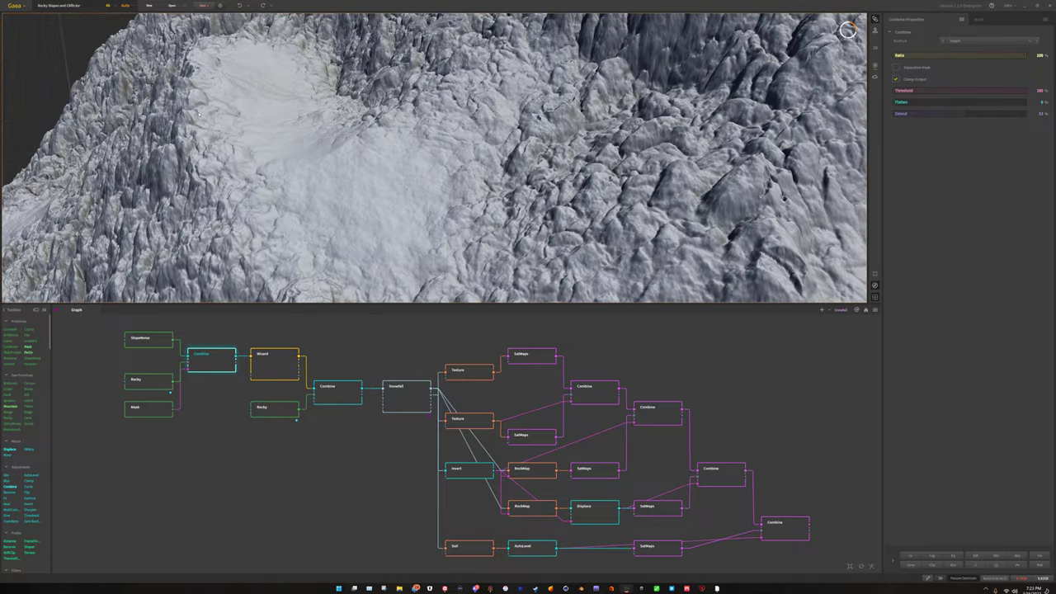
pyautogui.moveTo(198, 113); pyautogui.dragTo(599, 155)
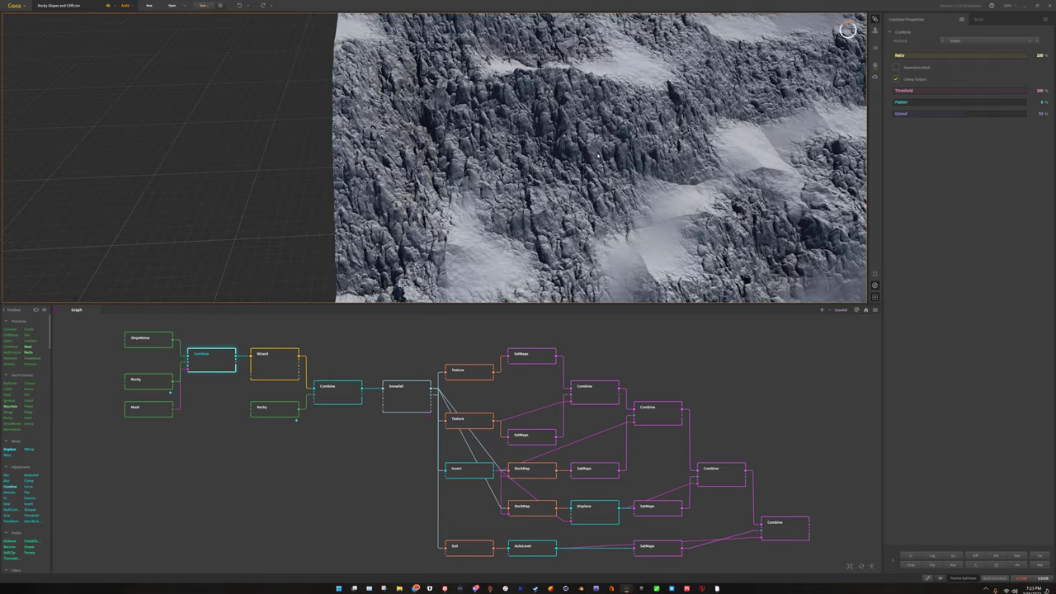
pyautogui.moveTo(598, 155); pyautogui.dragTo(497, 143, button='middle')
pyautogui.scroll(-3, 554, 165)
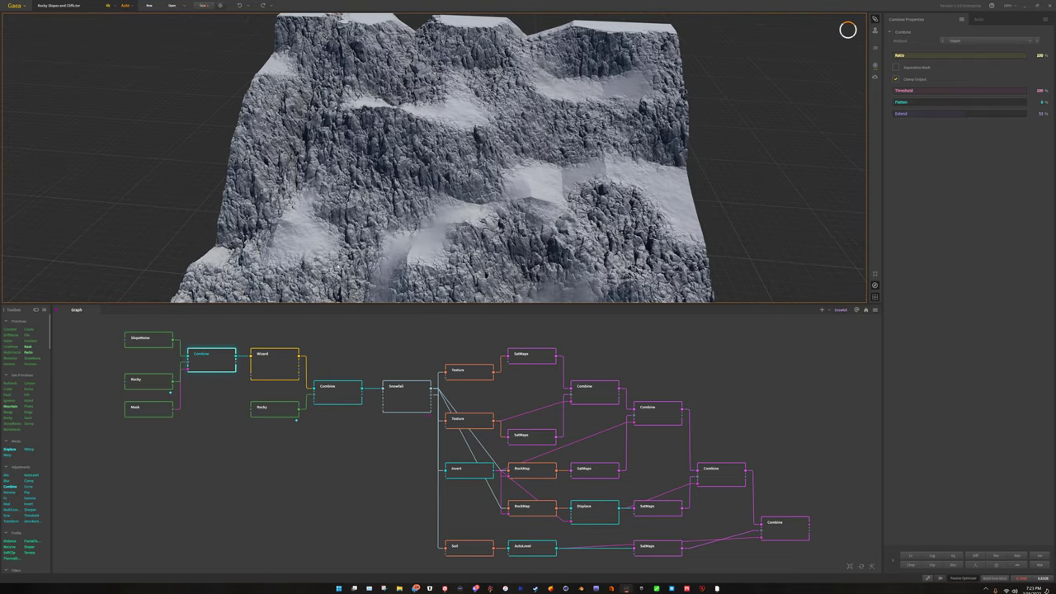
# Step: Return the preview to the second Combine node and examine its layered rock detail at close range and from afar
pyautogui.click(343, 391)
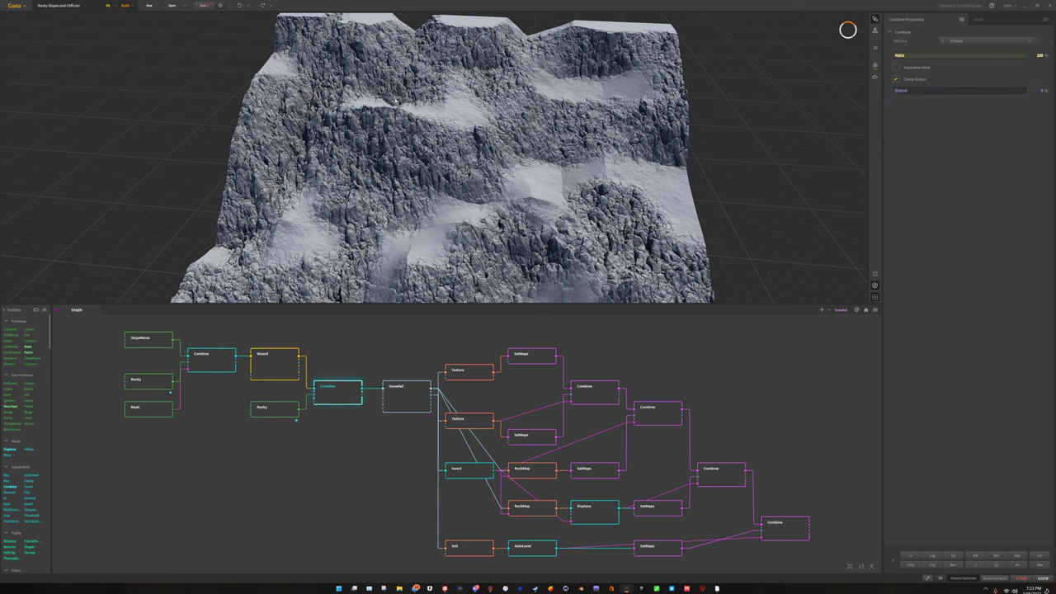
pyautogui.moveTo(376, 101); pyautogui.dragTo(628, 71)
pyautogui.scroll(5, 410, 161)
pyautogui.scroll(-4, 409, 161)
pyautogui.scroll(1, 409, 161)
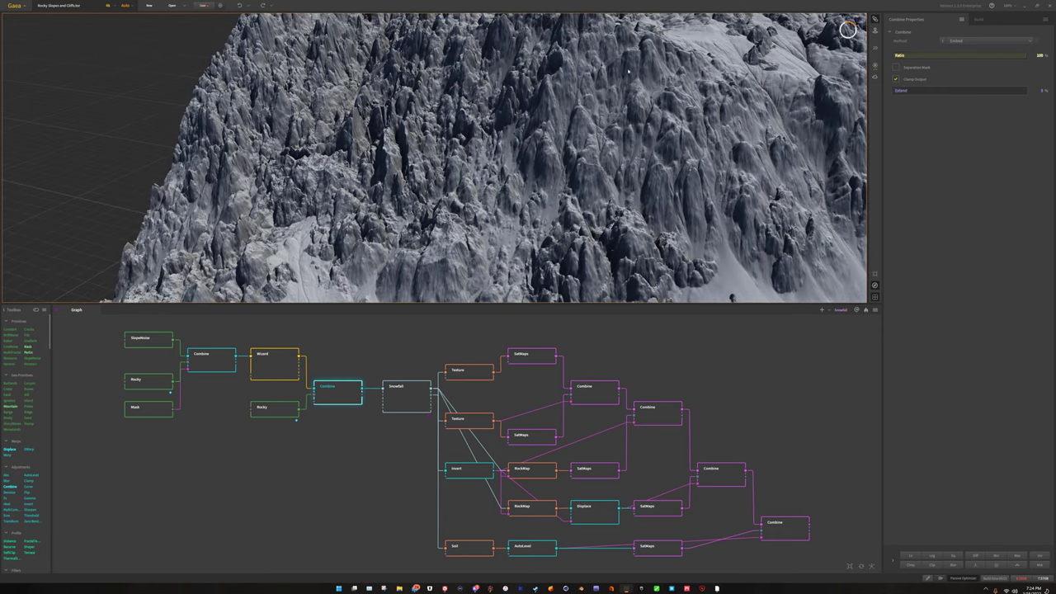
pyautogui.scroll(-5, 639, 147)
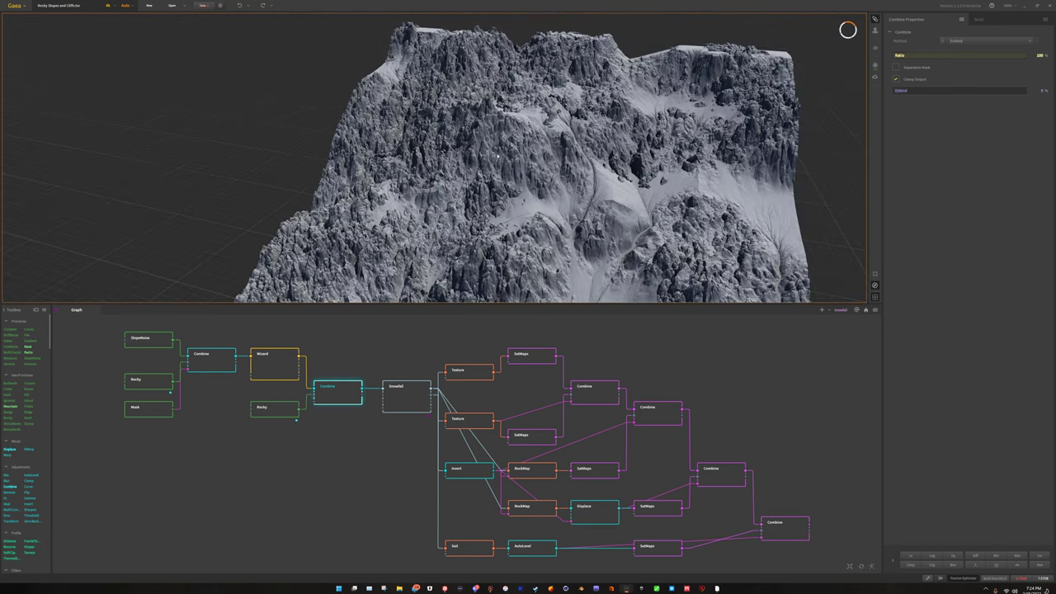
# Step: Examine the second Combine node's rocky cliffs, base and loose boulders from several sides, finishing with the whole terrain
pyautogui.moveTo(498, 154); pyautogui.dragTo(446, 64)
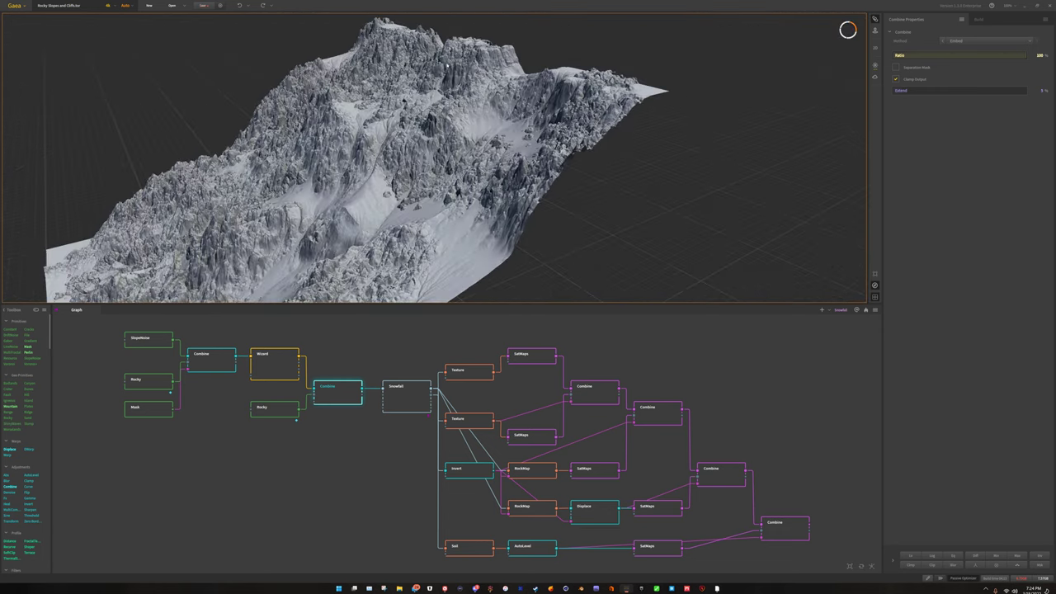
pyautogui.moveTo(501, 129); pyautogui.dragTo(481, 228)
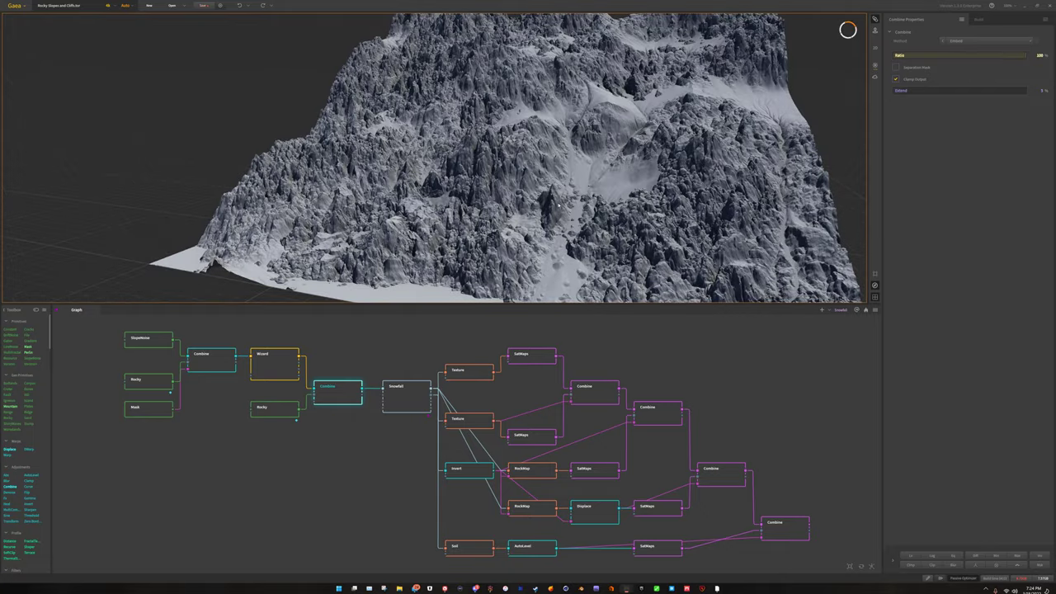
pyautogui.moveTo(640, 151); pyautogui.dragTo(717, 276)
pyautogui.scroll(3, 717, 275)
pyautogui.moveTo(801, 250); pyautogui.dragTo(791, 203)
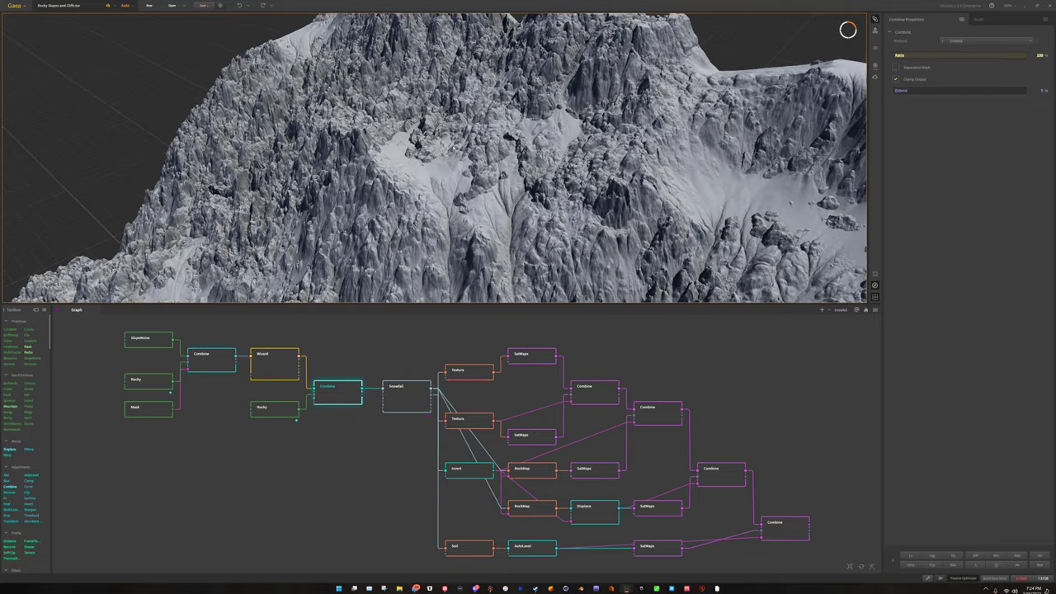
pyautogui.moveTo(378, 177); pyautogui.dragTo(561, 151)
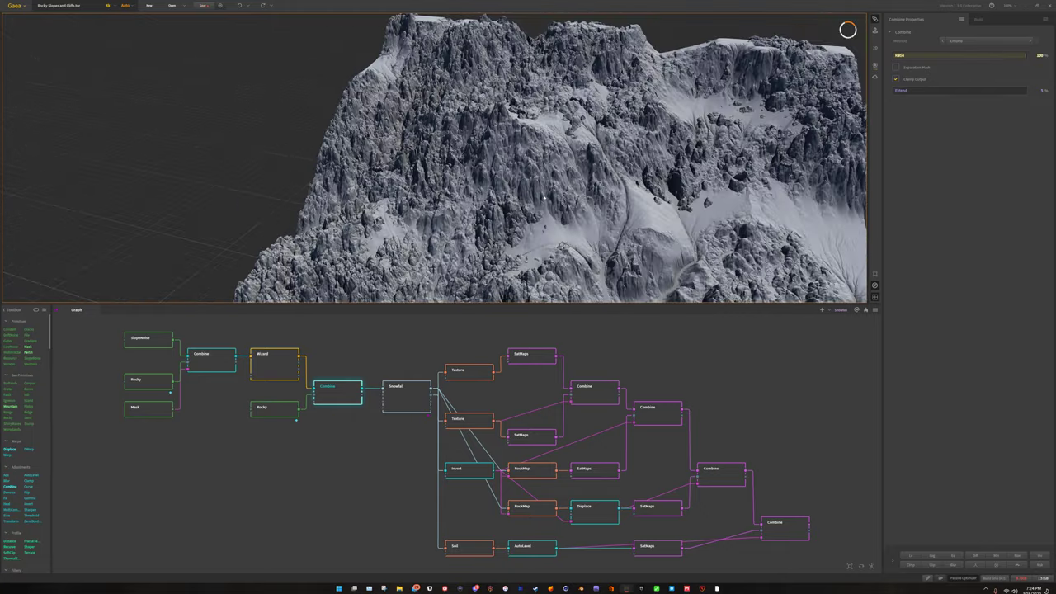
pyautogui.scroll(-3, 544, 198)
pyautogui.moveTo(544, 198); pyautogui.dragTo(569, 196)
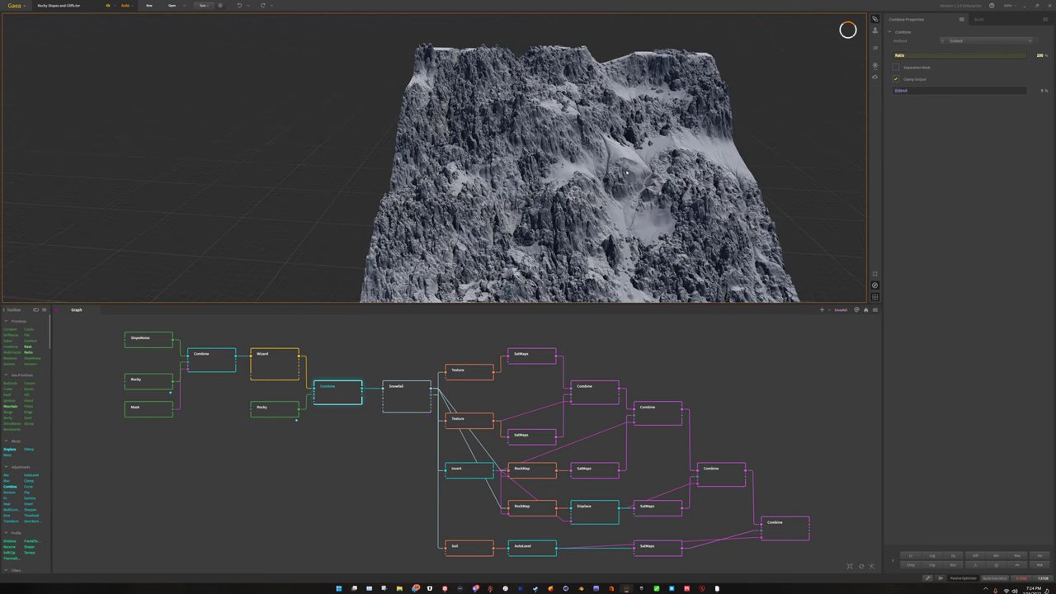
# Step: Check the post-processing Influence setting of the first Rocky node and of the second Rocky node
pyautogui.click(157, 386)
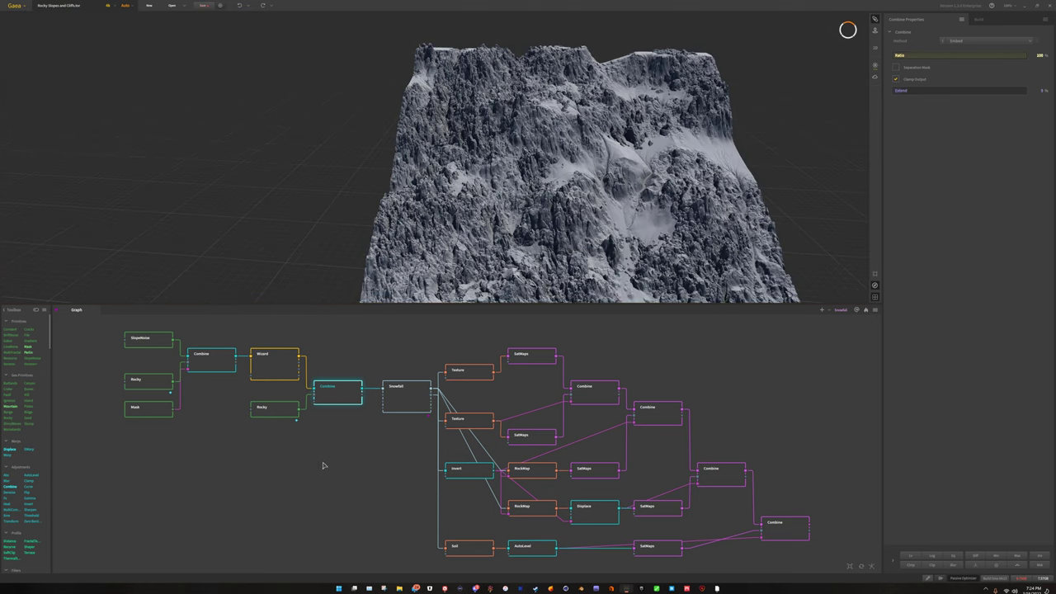
pyautogui.click(912, 557)
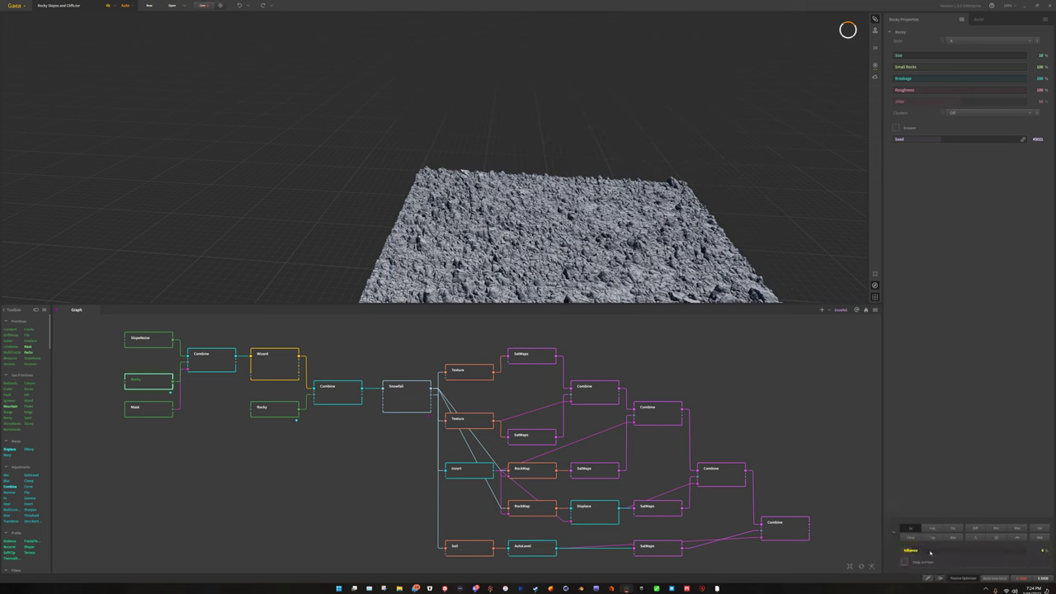
pyautogui.click(280, 419)
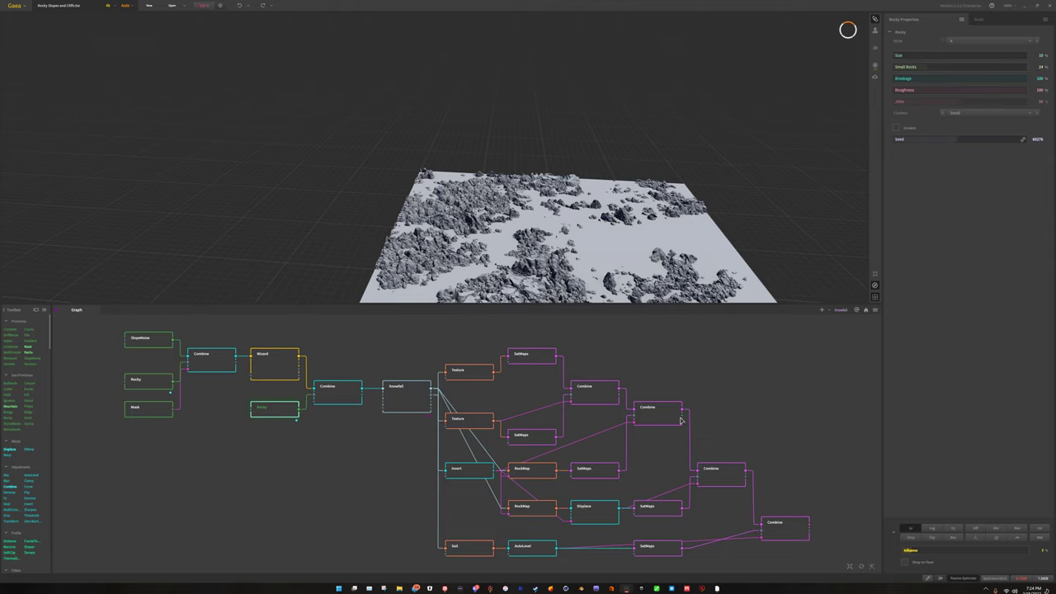
# Step: Preview the Snowfall node that covers the combined rocky terrain with snow
pyautogui.click(409, 398)
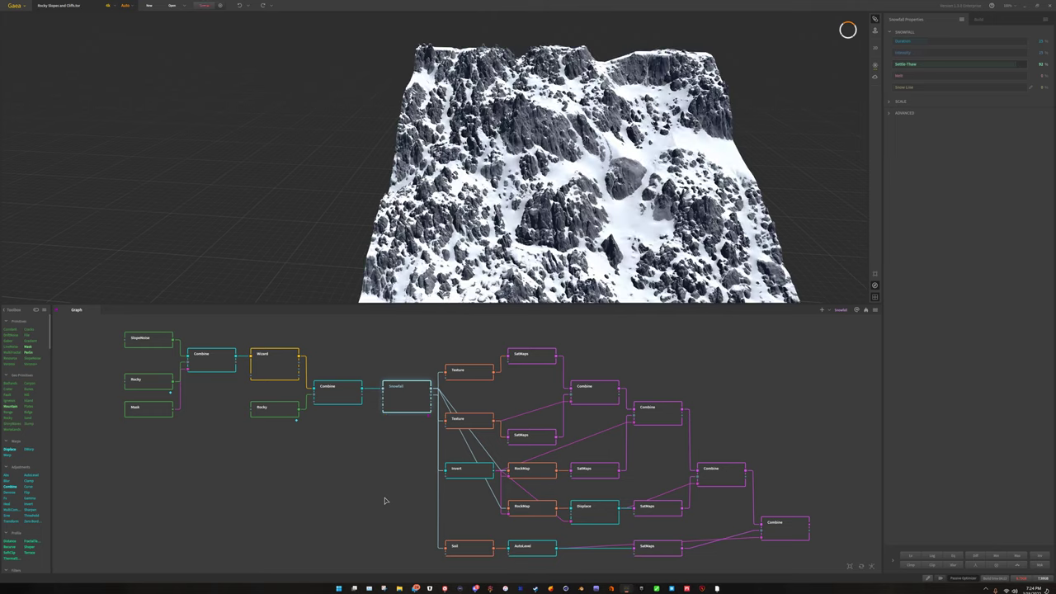
# Step: Examine the Snowfall node's snow cover between the rocks at close range and across the mountain's slope
pyautogui.moveTo(702, 227); pyautogui.dragTo(627, 231)
pyautogui.scroll(4, 626, 232)
pyautogui.moveTo(788, 295); pyautogui.dragTo(723, 282)
pyautogui.scroll(3, 426, 179)
pyautogui.scroll(-6, 426, 179)
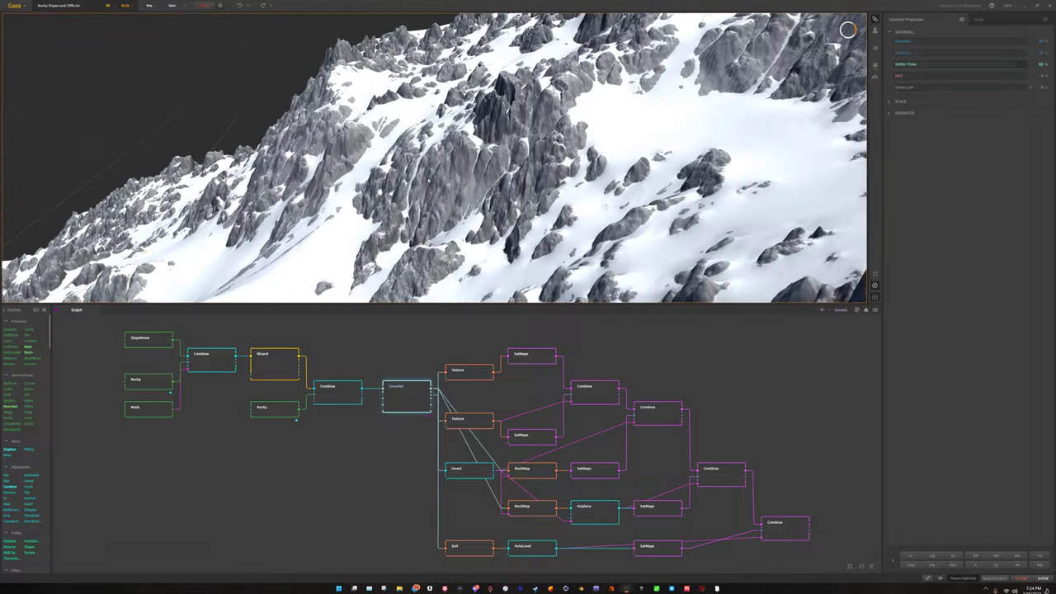
pyautogui.moveTo(426, 179); pyautogui.dragTo(417, 206)
pyautogui.scroll(5, 417, 205)
pyautogui.moveTo(417, 205); pyautogui.dragTo(432, 132, button='middle')
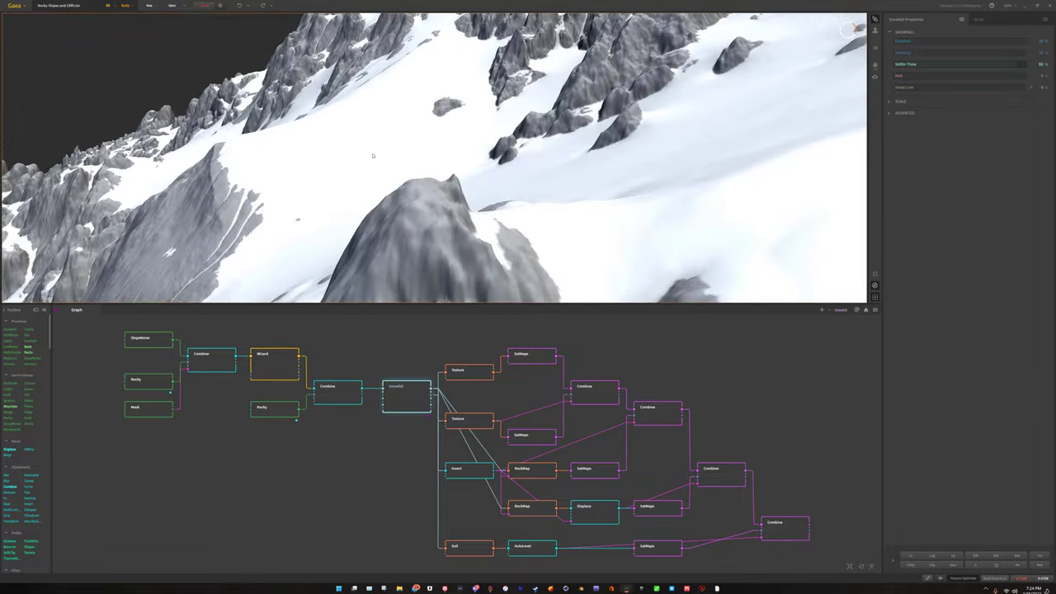
pyautogui.scroll(-5, 432, 132)
pyautogui.moveTo(421, 198); pyautogui.dragTo(390, 233)
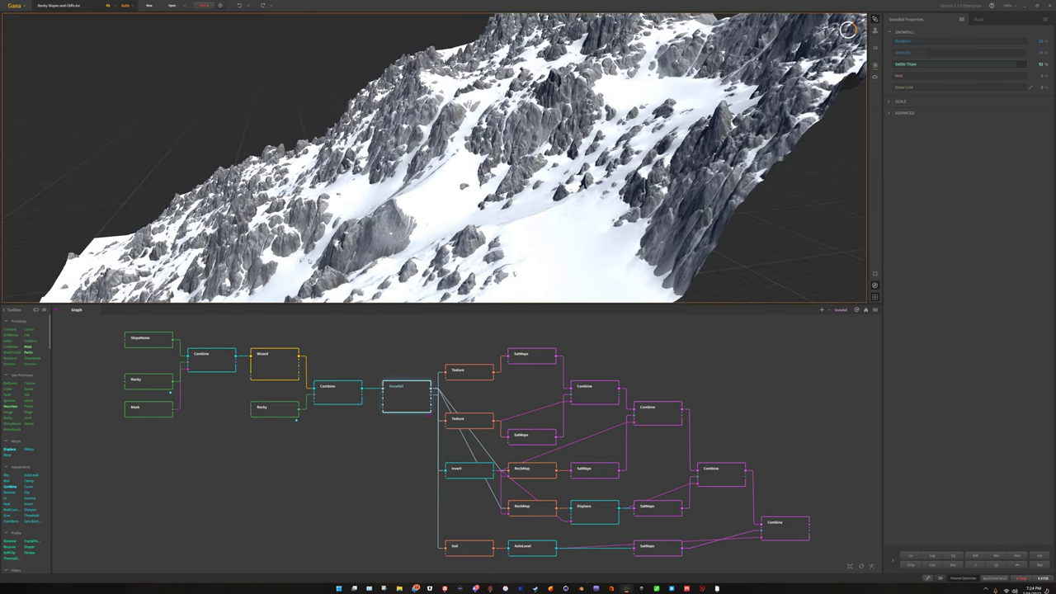
pyautogui.moveTo(613, 200); pyautogui.dragTo(578, 198)
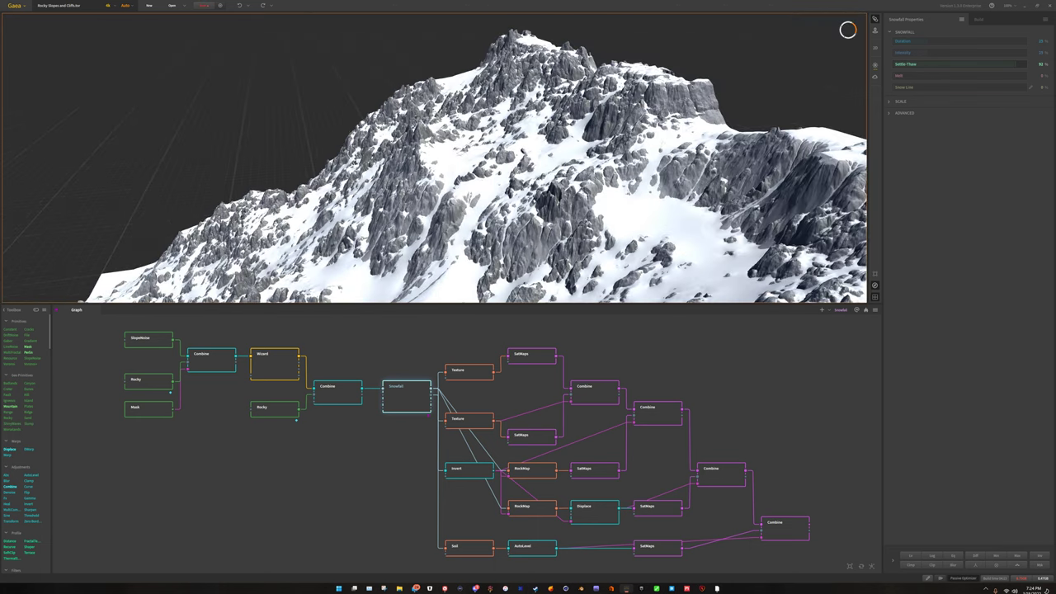
pyautogui.moveTo(458, 255); pyautogui.dragTo(484, 215)
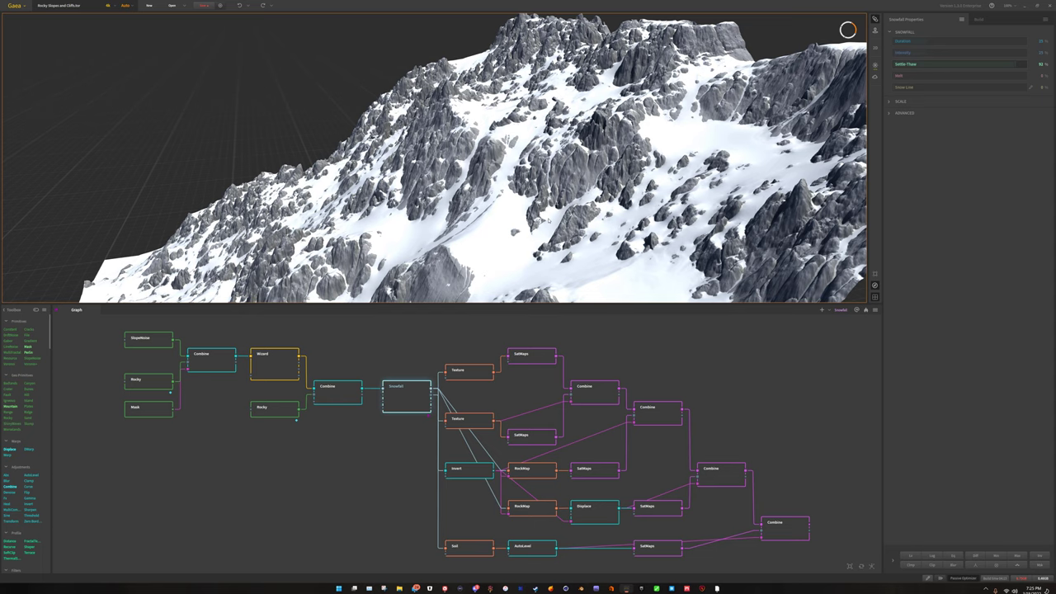
# Step: Inspect how the snow settles around the large central boulder and the steep cliffs from the front and the side
pyautogui.moveTo(507, 139); pyautogui.dragTo(701, 156)
pyautogui.moveTo(701, 157); pyautogui.dragTo(556, 195, button='middle')
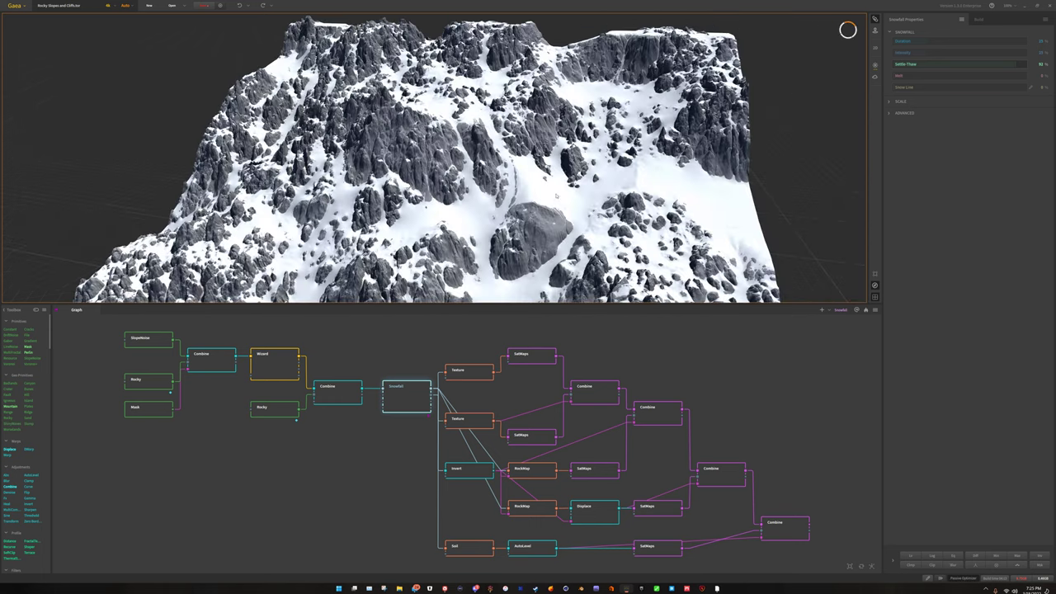
pyautogui.scroll(5, 425, 217)
pyautogui.scroll(-3, 425, 217)
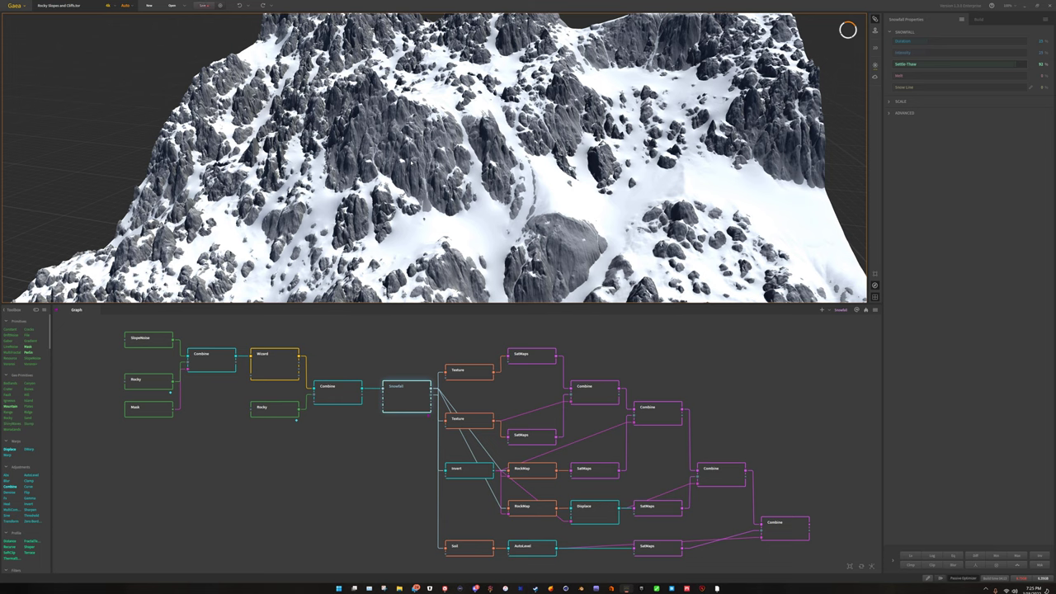
pyautogui.scroll(-3, 424, 218)
pyautogui.moveTo(424, 218); pyautogui.dragTo(541, 182)
pyautogui.scroll(4, 495, 156)
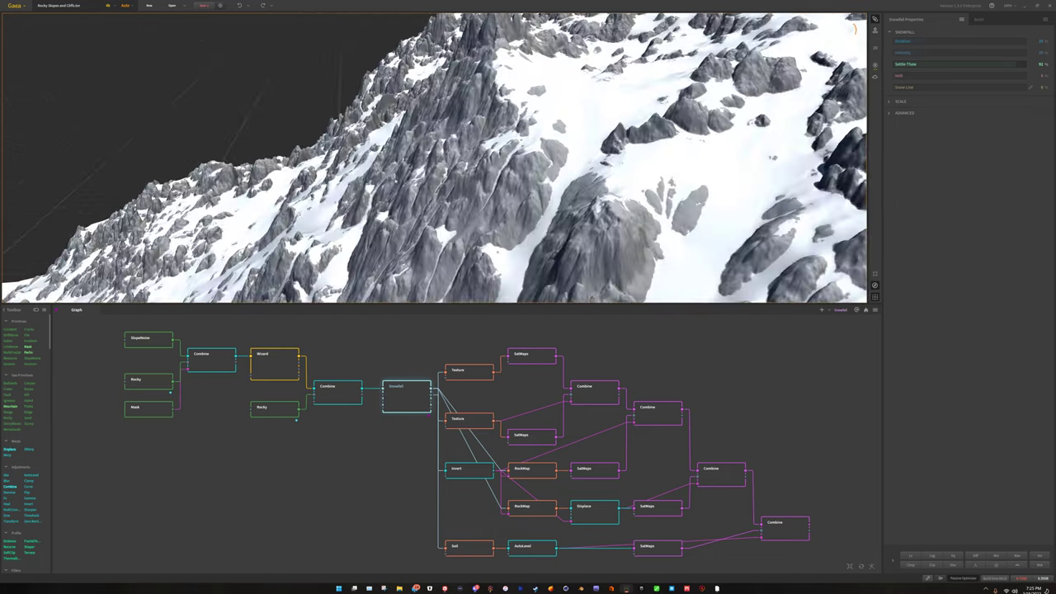
pyautogui.moveTo(854, 29); pyautogui.dragTo(855, 28)
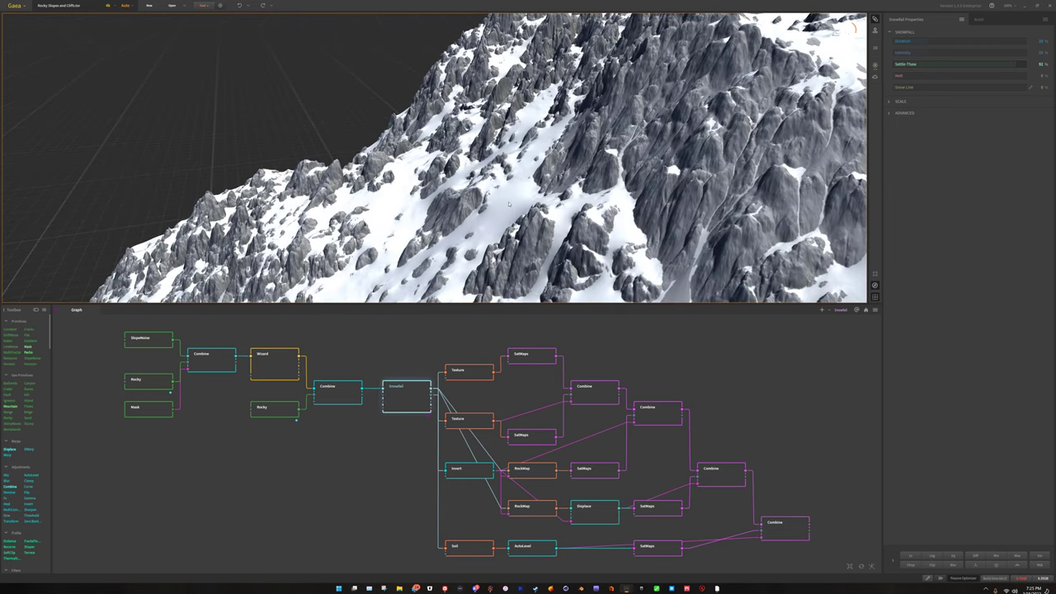
# Step: Preview the last Combine node of the color graph and view the whole textured terrain
pyautogui.click(779, 533)
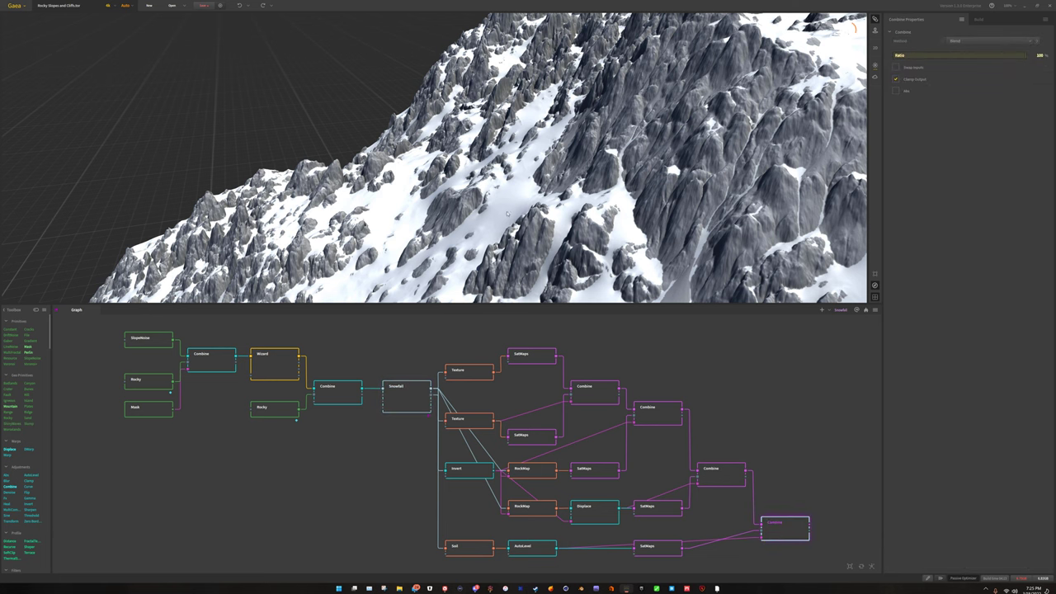
pyautogui.moveTo(537, 228); pyautogui.dragTo(458, 181)
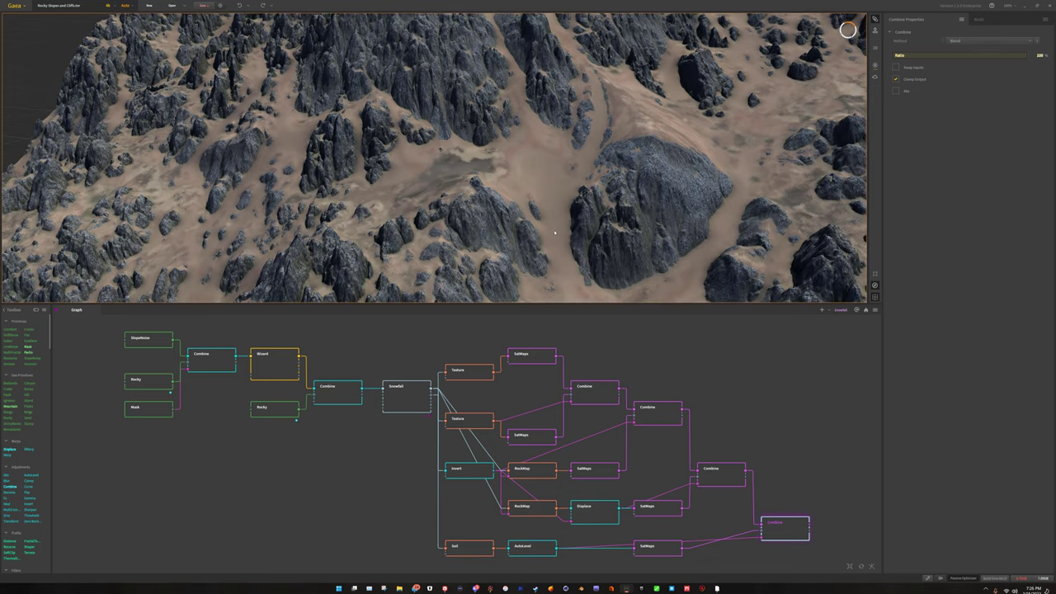
pyautogui.scroll(-5, 554, 232)
pyautogui.moveTo(554, 233); pyautogui.dragTo(595, 273)
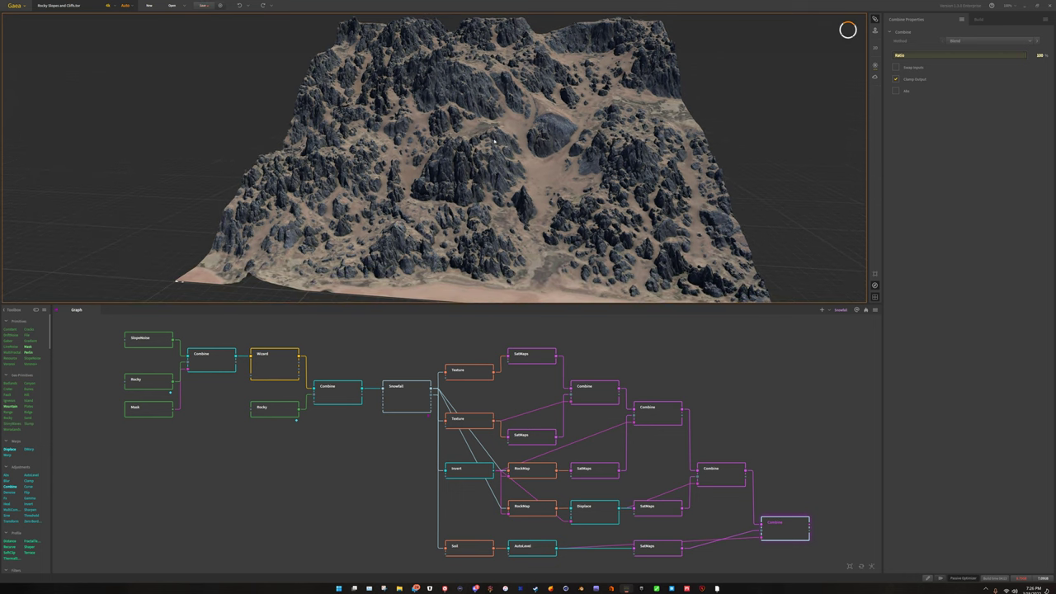
# Step: Examine the rock and sand coloring around the large central boulder up close, finishing with the whole terrain from the front
pyautogui.moveTo(543, 235); pyautogui.dragTo(478, 212)
pyautogui.scroll(5, 480, 245)
pyautogui.scroll(10, 480, 213)
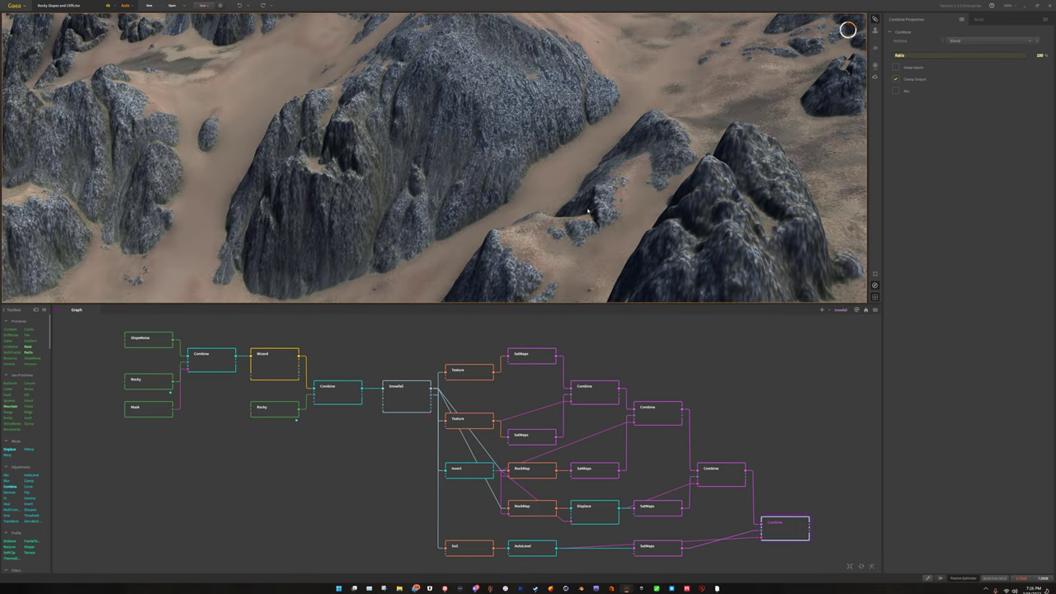
pyautogui.moveTo(587, 210)
pyautogui.mouseDown(button='middle')
pyautogui.moveTo(743, 223)
pyautogui.moveTo(587, 213)
pyautogui.mouseUp(button='middle')
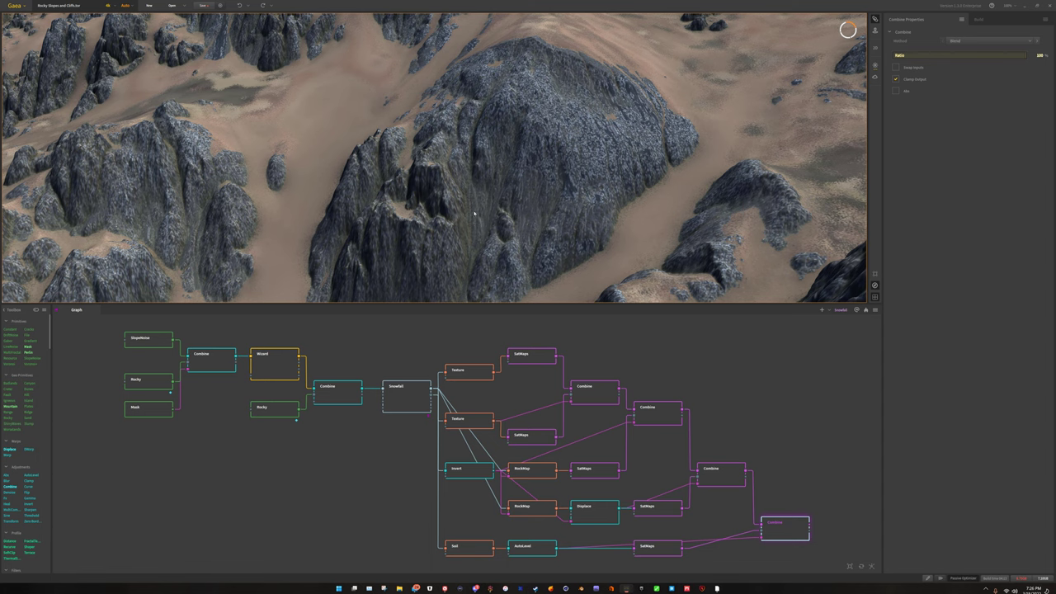
pyautogui.scroll(-5, 467, 270)
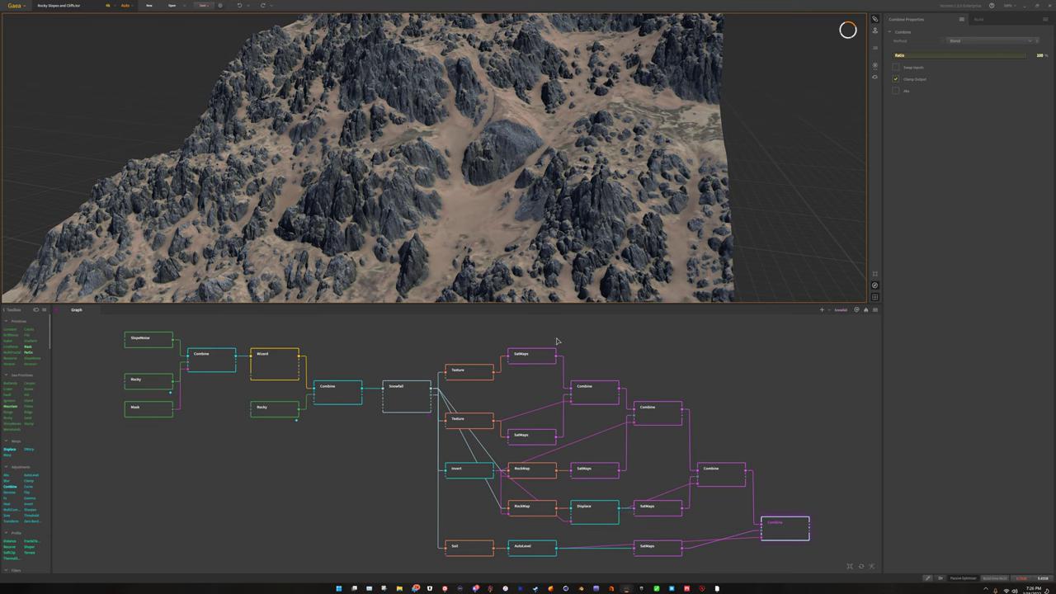
pyautogui.moveTo(462, 215); pyautogui.dragTo(521, 205)
pyautogui.scroll(-5, 531, 191)
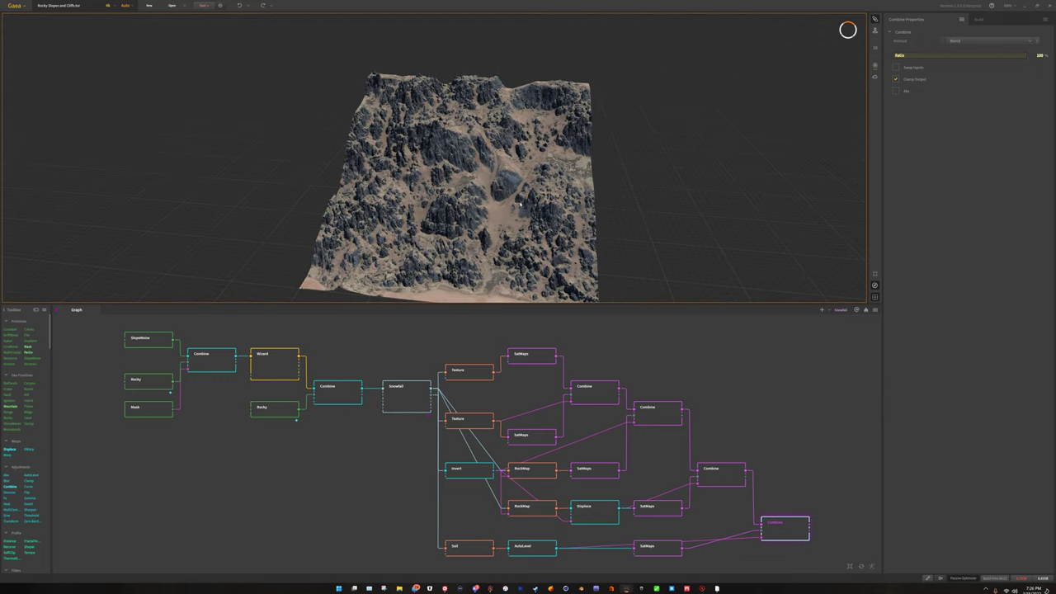
pyautogui.moveTo(503, 181); pyautogui.dragTo(506, 182)
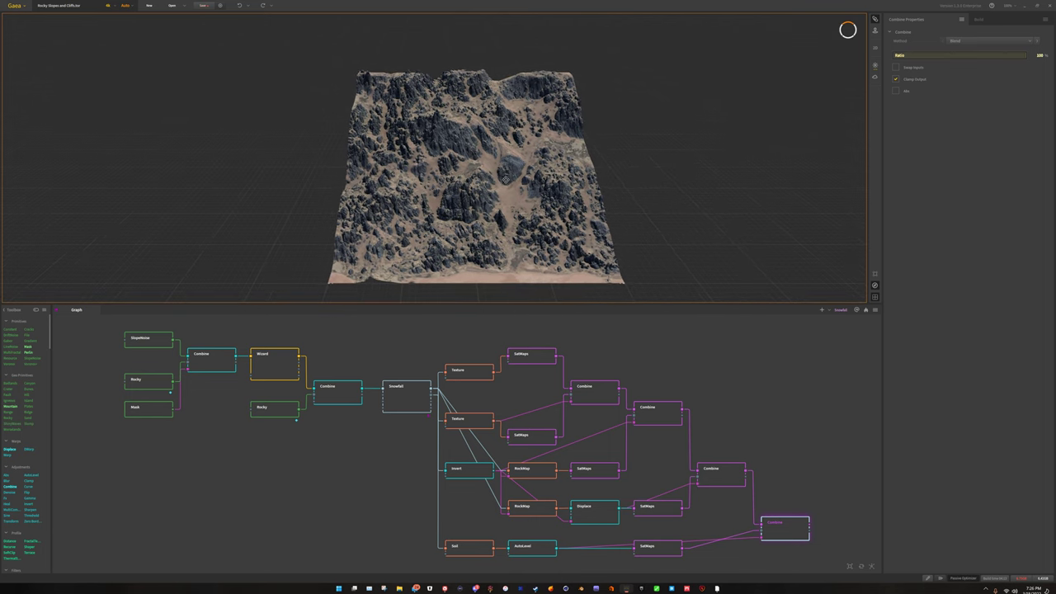